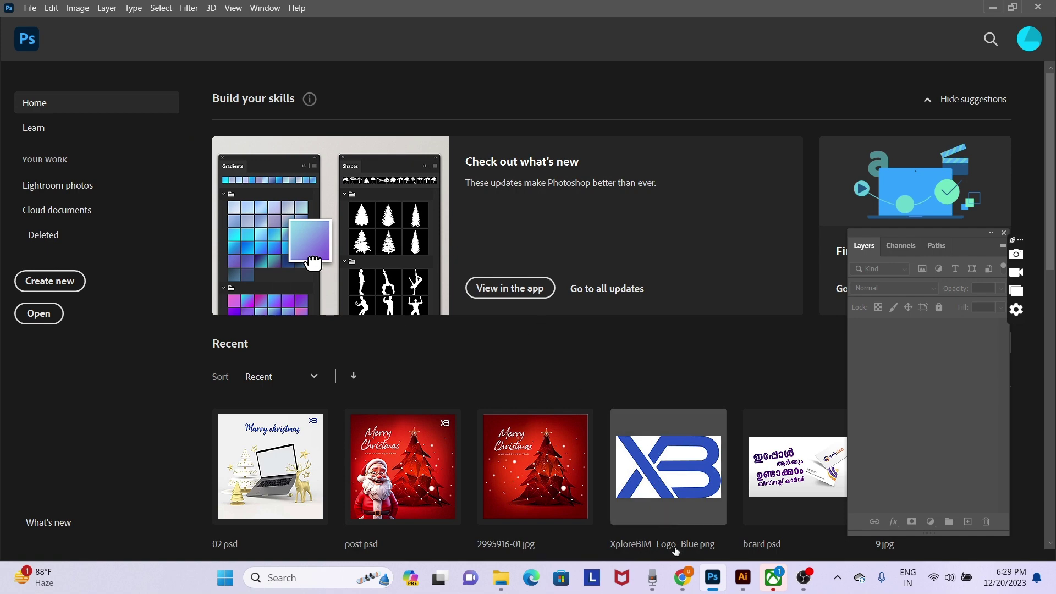
# Step: Switch to Chrome and search Freepik for "sportsman" in place of the existing query
pyautogui.click(681, 579)
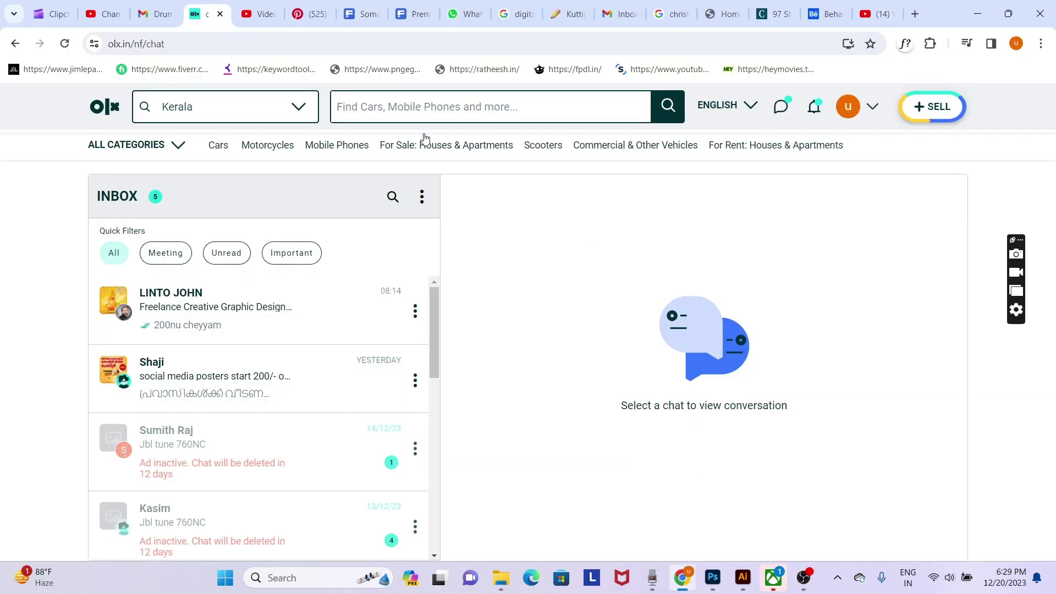
pyautogui.click(432, 18)
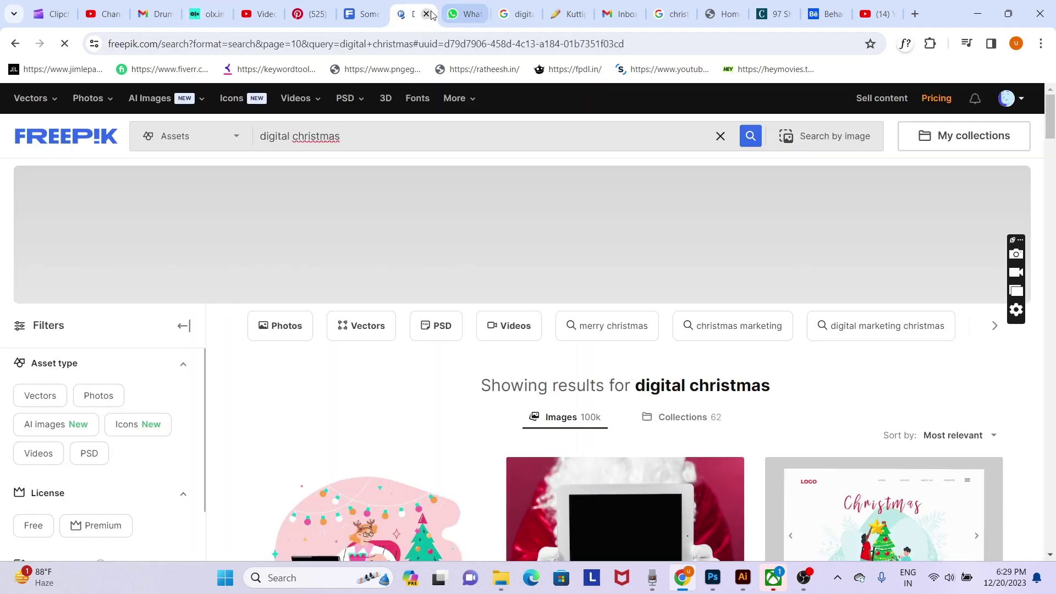
pyautogui.moveTo(459, 97)
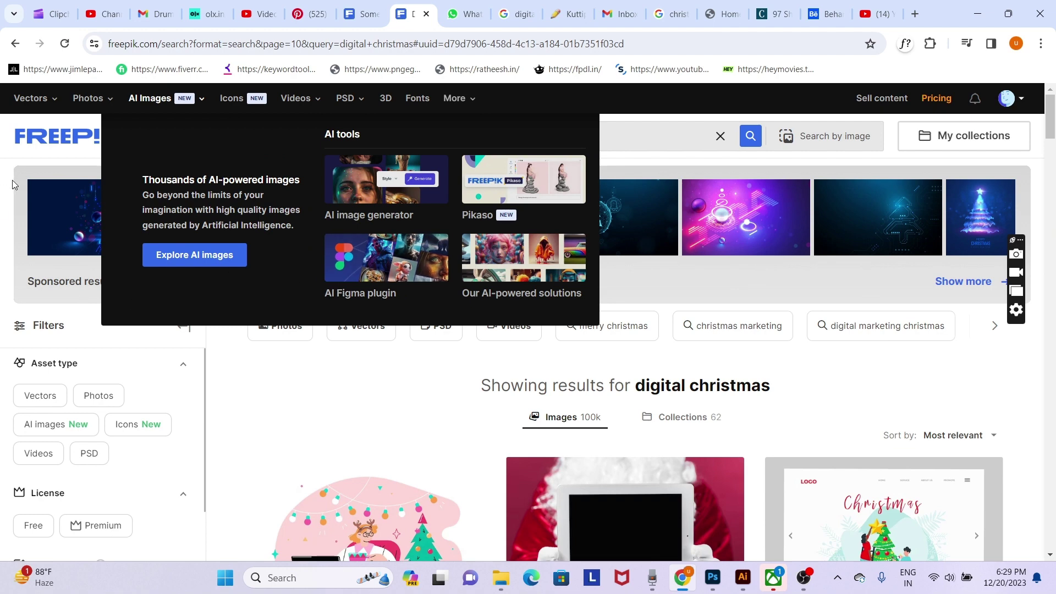
pyautogui.tripleClick(376, 131)
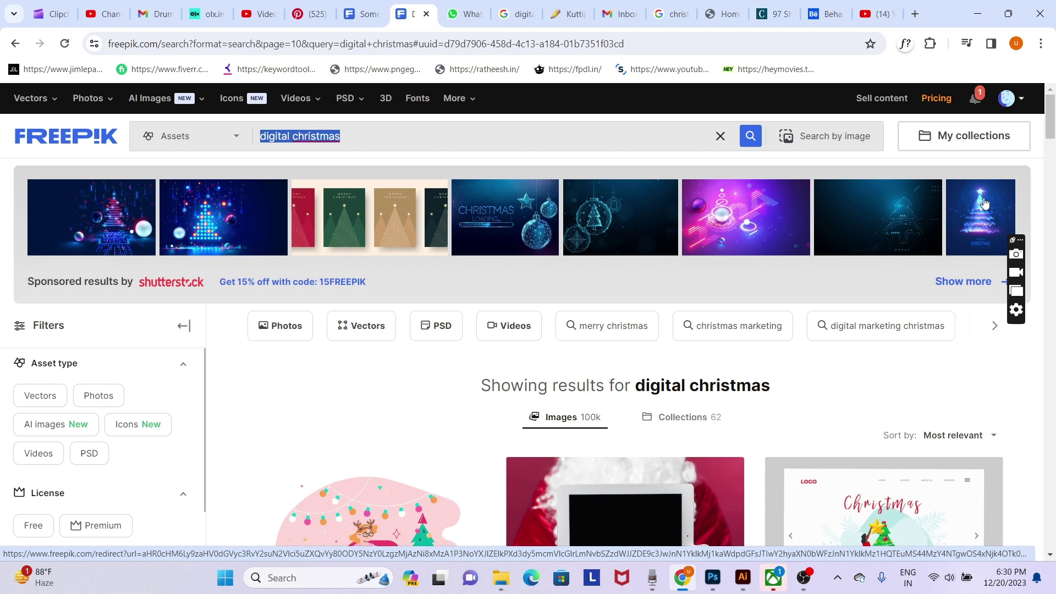
pyautogui.write('sp')
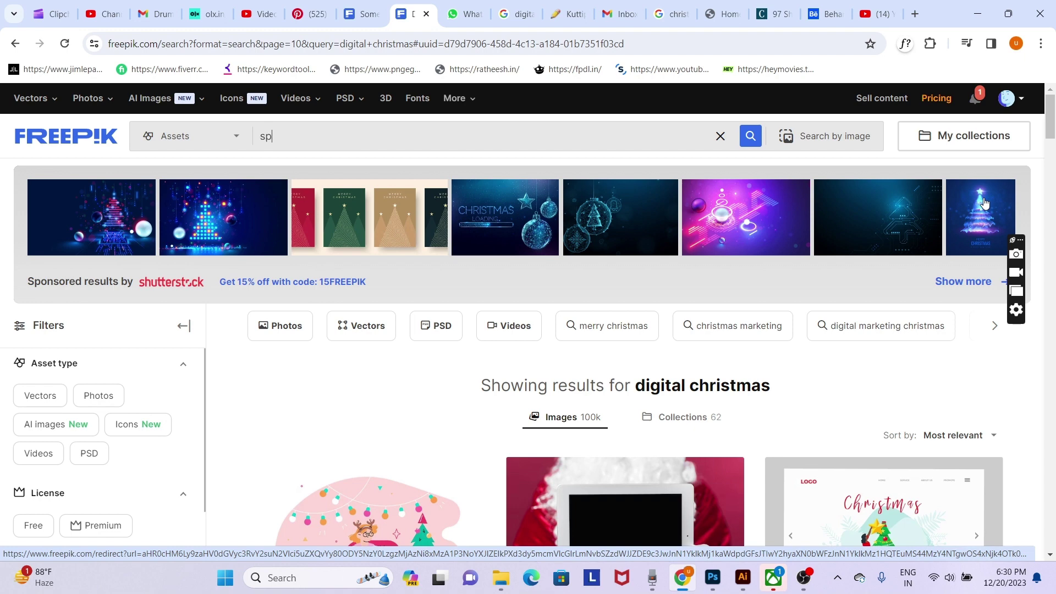
pyautogui.write('orts')
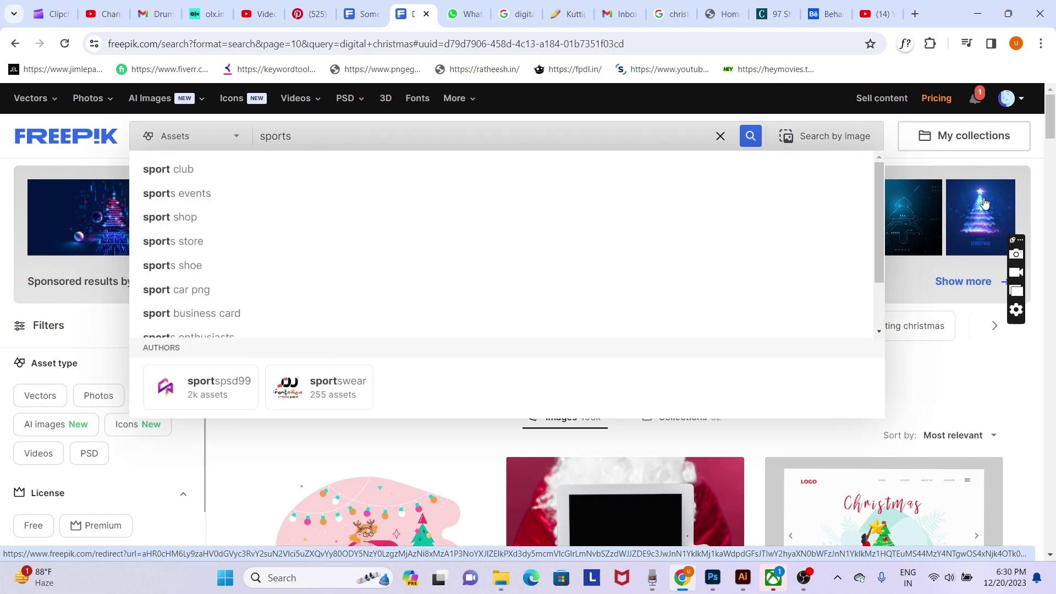
pyautogui.write('man')
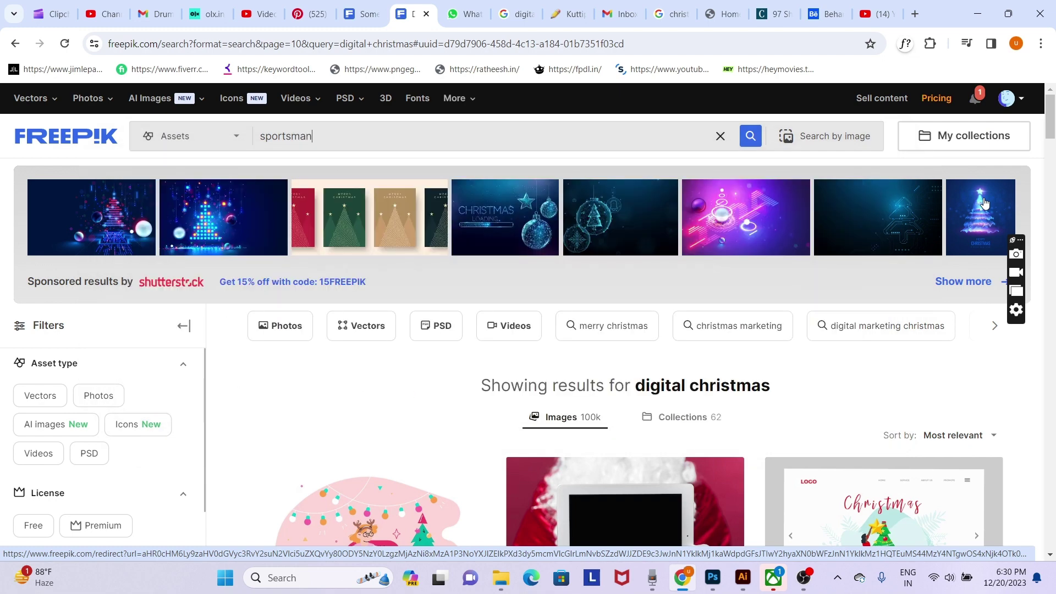
pyautogui.press('Return')
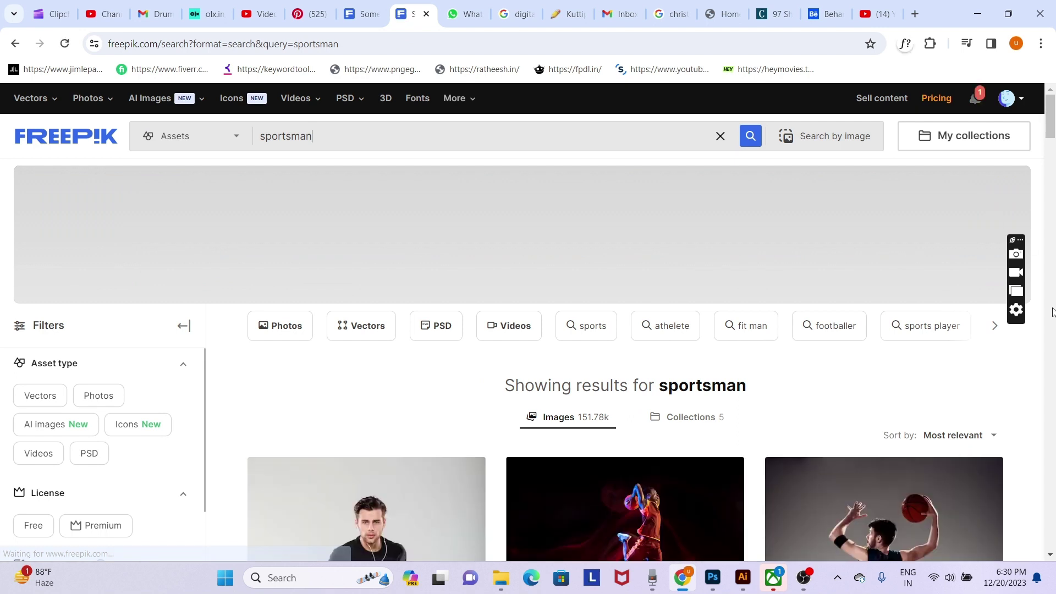
# Step: Download the free photo of the blue-shirted runner on a white background and show the downloaded file in its folder
pyautogui.scroll(-3, 811, 380)
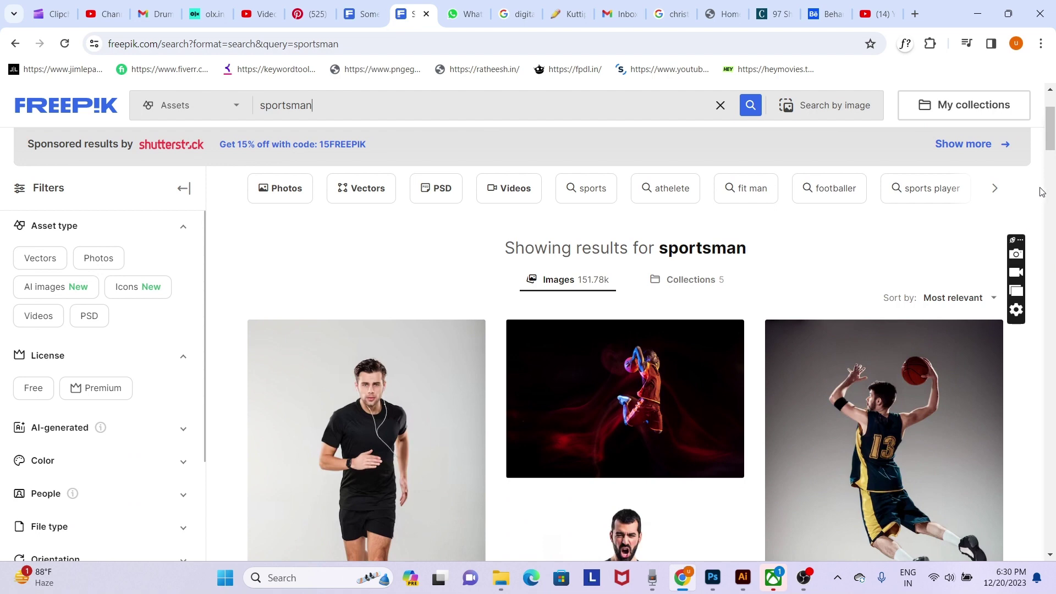
pyautogui.moveTo(1052, 138); pyautogui.dragTo(1052, 261)
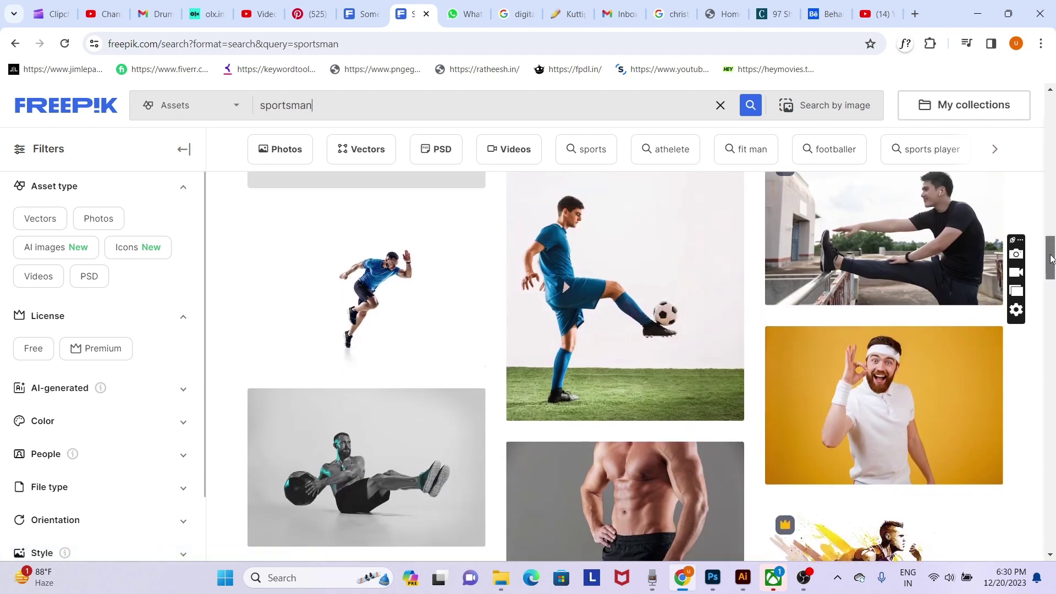
pyautogui.click(355, 294)
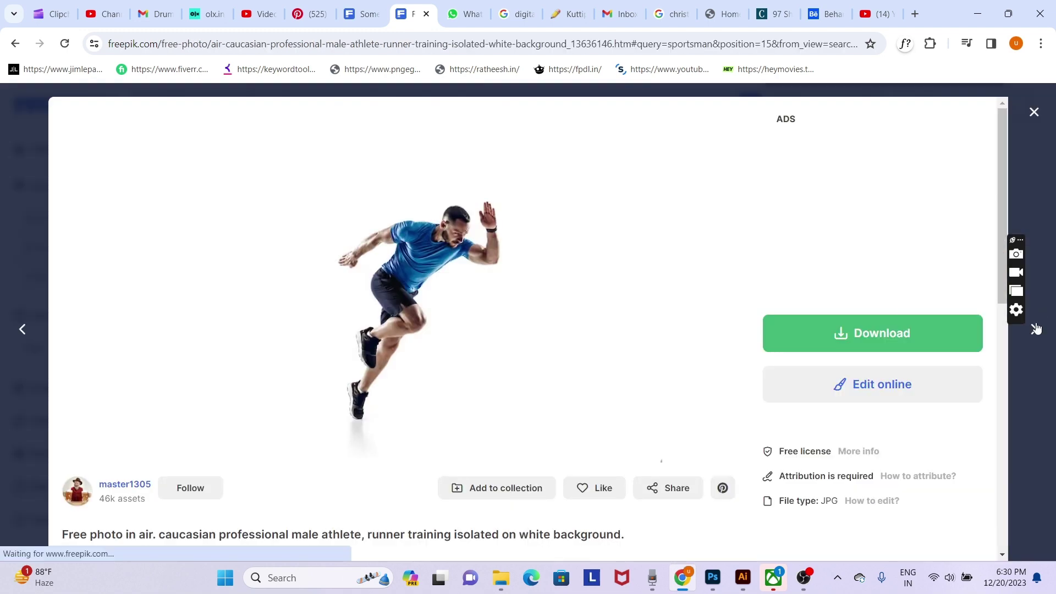
pyautogui.click(926, 336)
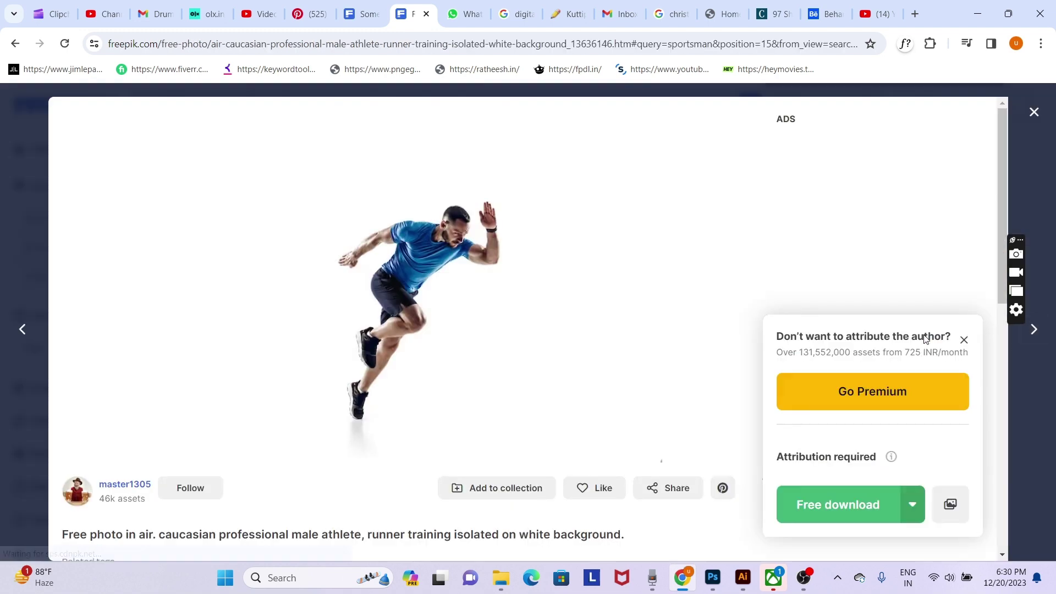
pyautogui.click(854, 519)
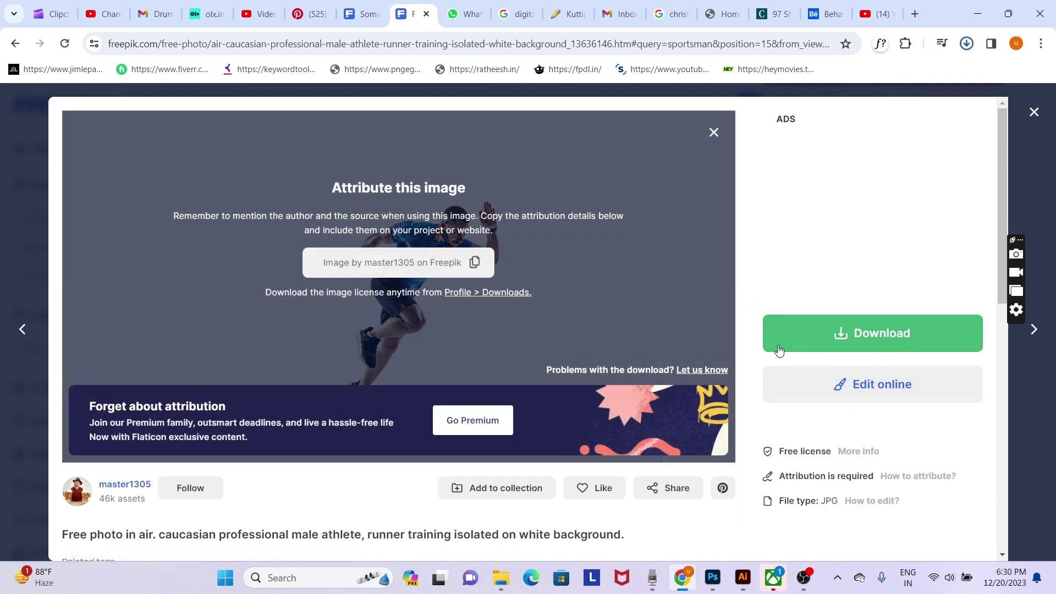
pyautogui.click(783, 342)
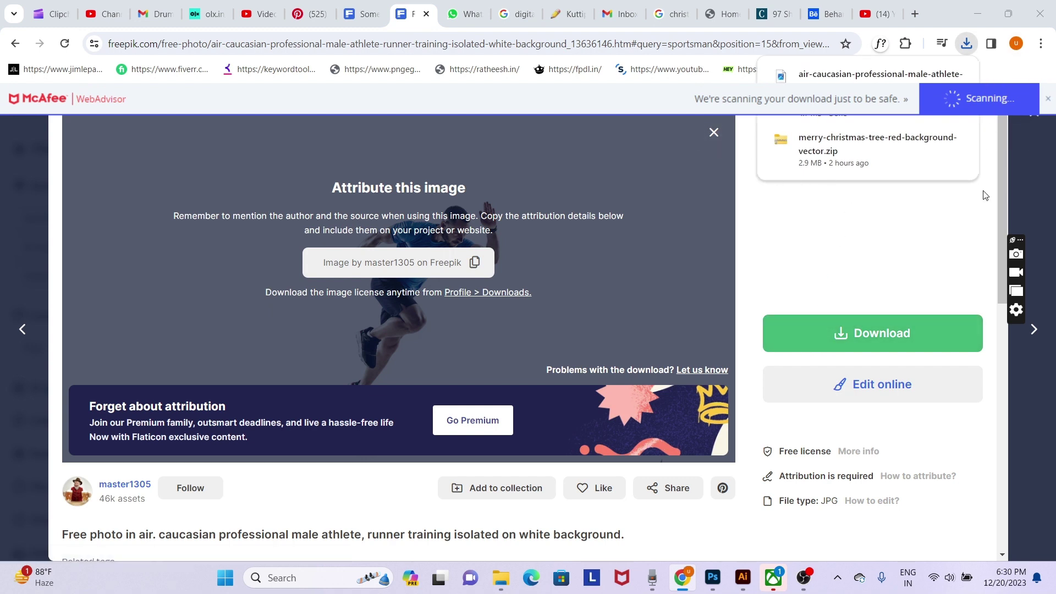
pyautogui.moveTo(972, 76)
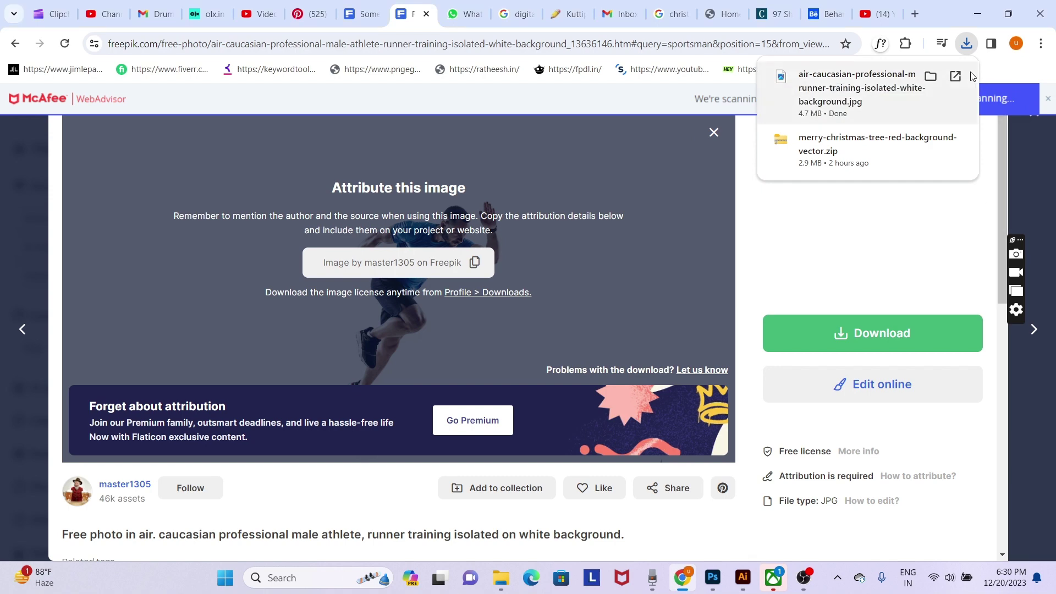
pyautogui.click(933, 78)
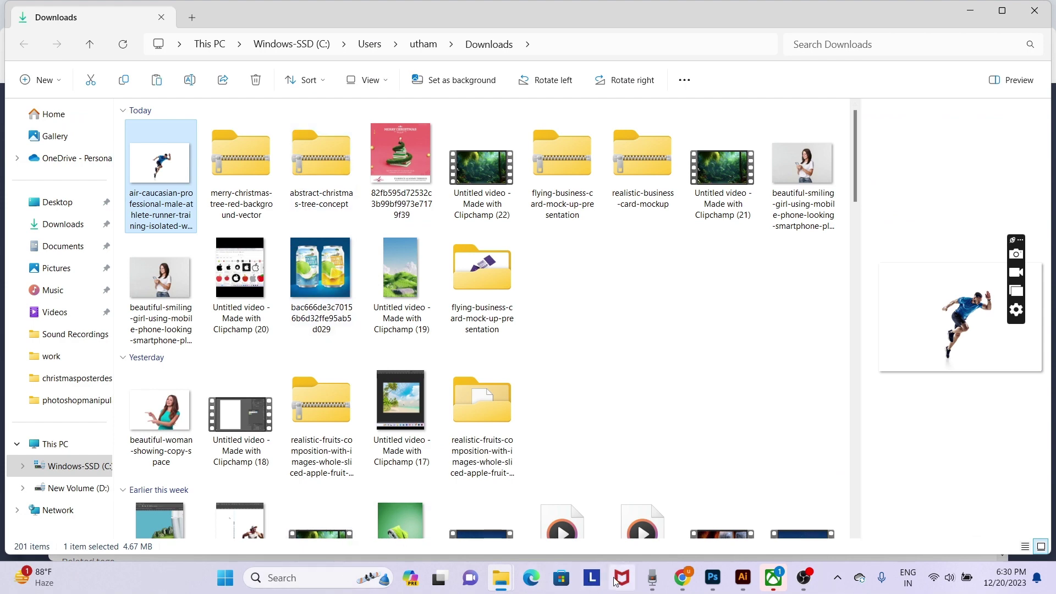
# Step: Switch to Photoshop and create a new 1080 x 1080 px document at 72 ppi in RGB color
pyautogui.click(709, 575)
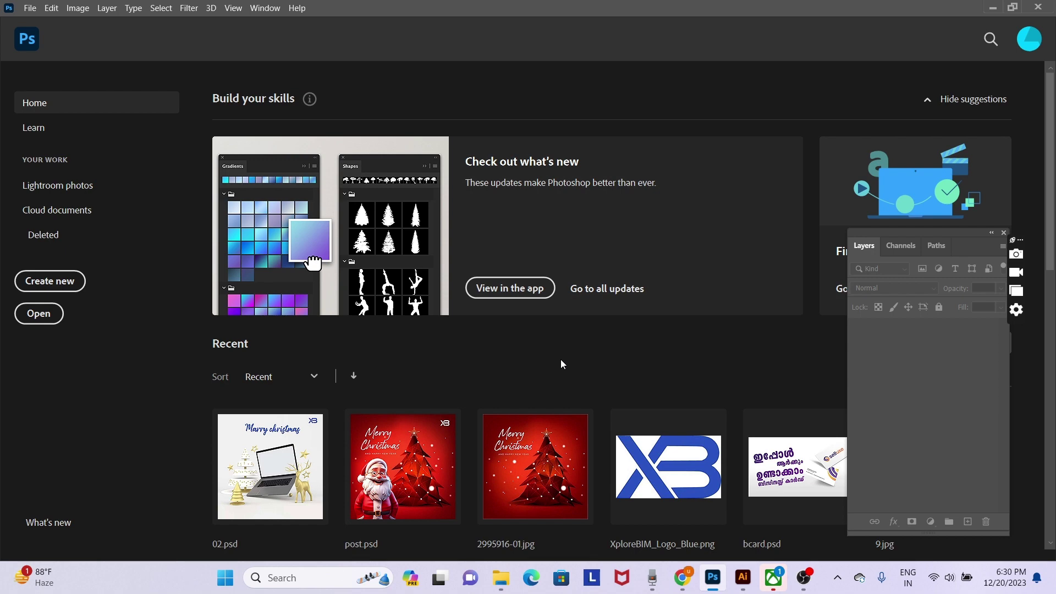
pyautogui.hotkey('ctrl', 'n')
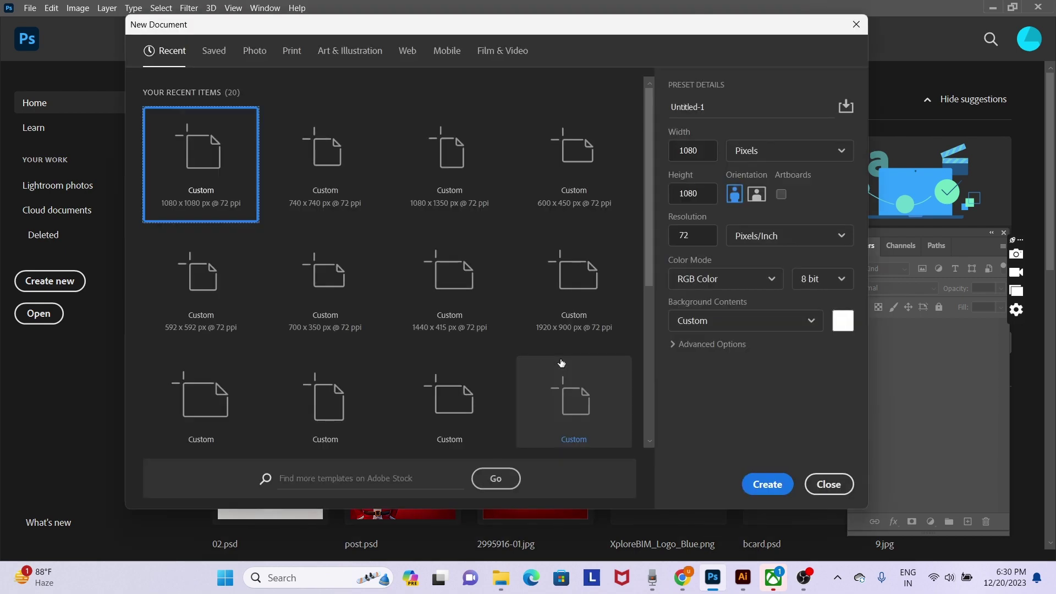
pyautogui.click(767, 484)
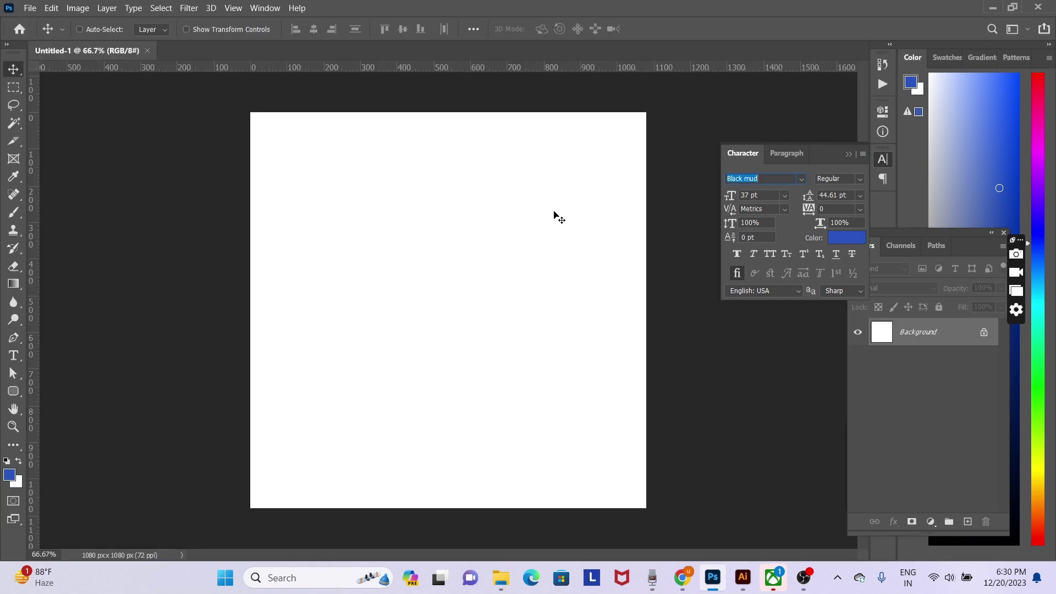
pyautogui.click(555, 212)
# Step: Open air-caucasian-professional-male-athlete-runner-training-isolated-white-background.jpg from the Downloads folder and unlock its Background layer
pyautogui.hotkey('ctrl', 'o')
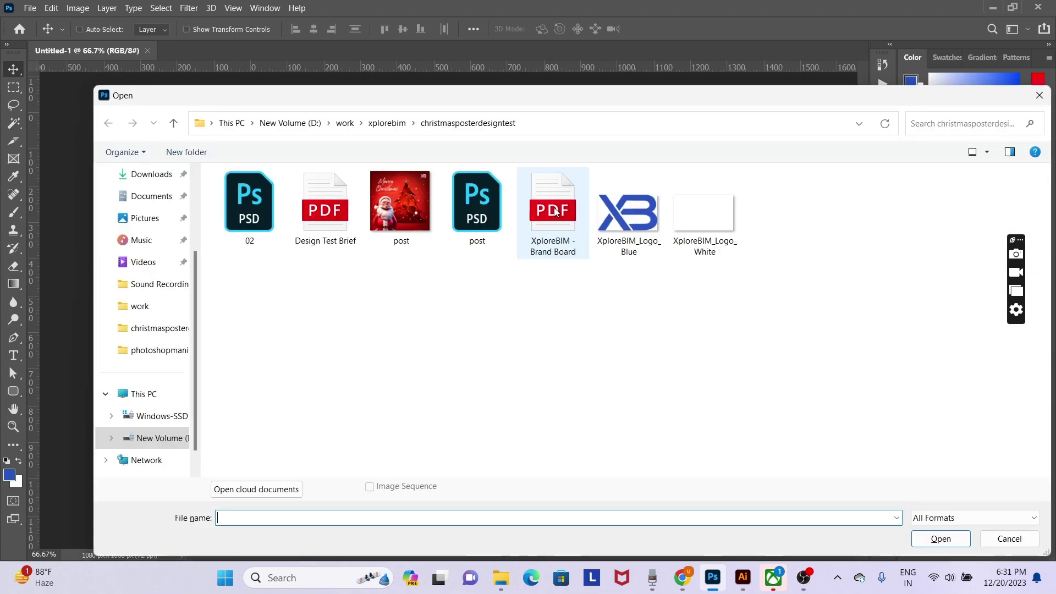
pyautogui.write('"C:\\Users\\utham\\Downloads\\air-caucasian-professional-male-athlete-runner-training-isolated-white-background.jpg"')
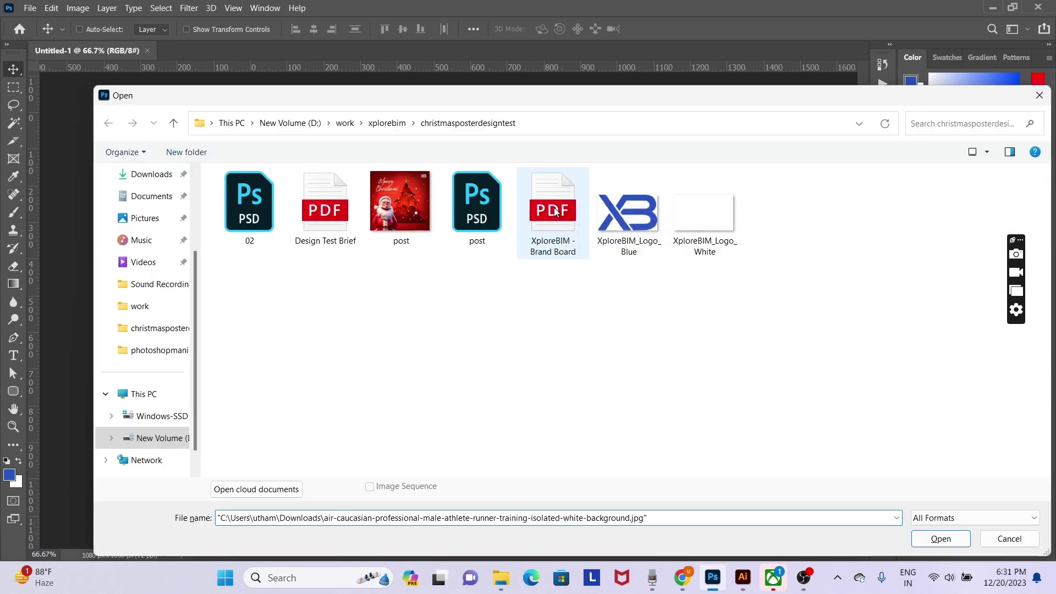
pyautogui.press('Return')
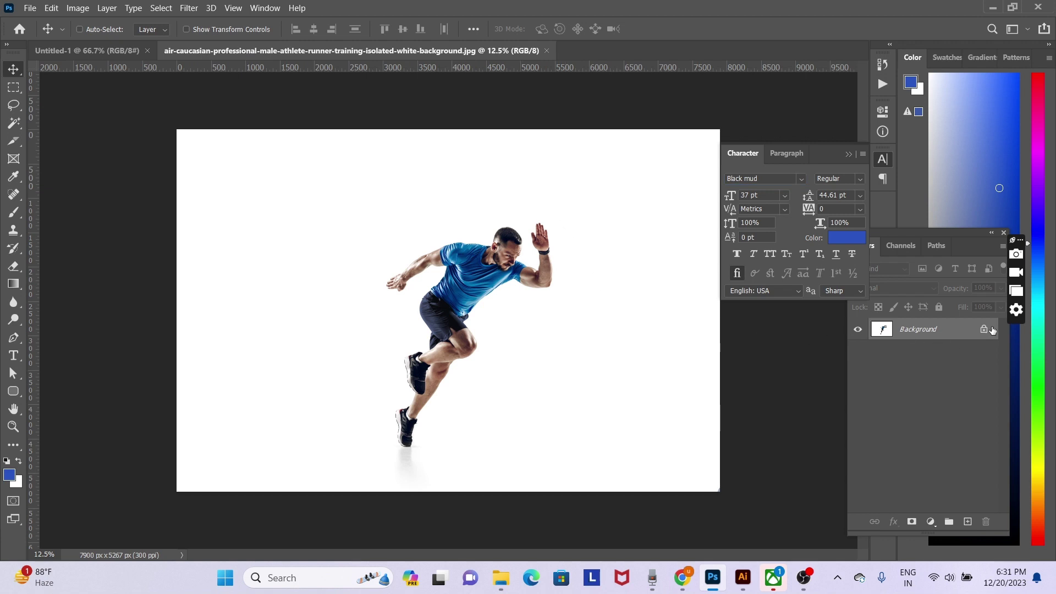
pyautogui.click(984, 329)
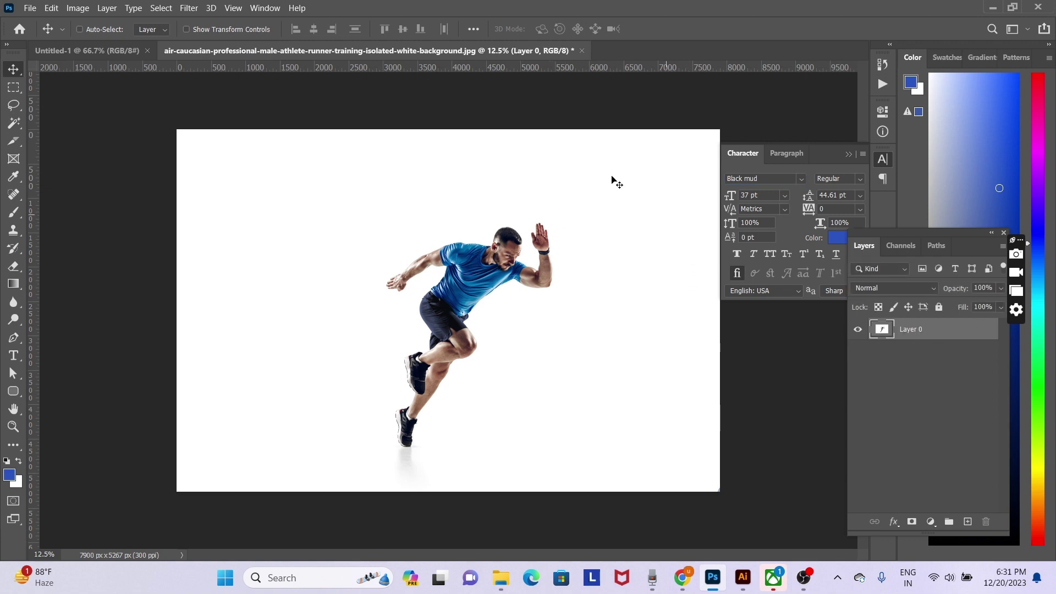
# Step: Cut the runner out of the white background with Select and Mask, using Select Subject and outputting a layer mask
pyautogui.click(160, 8)
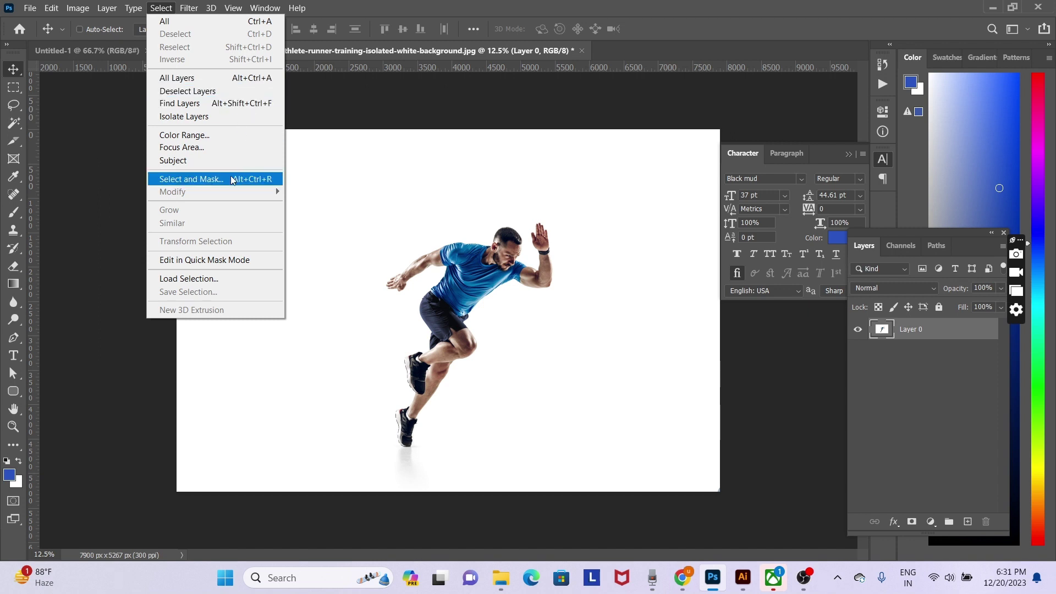
pyautogui.click(251, 179)
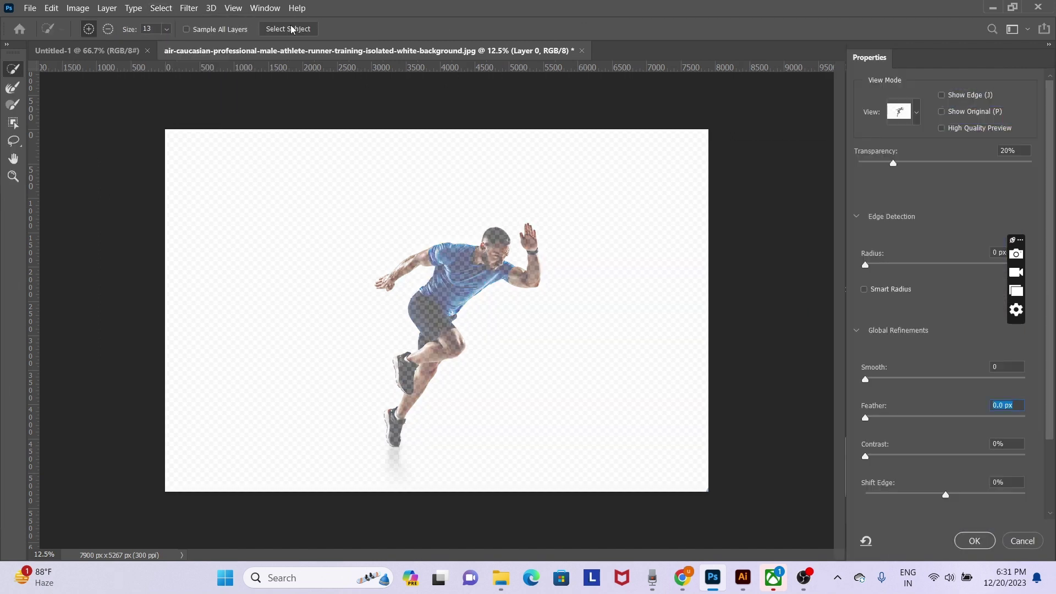
pyautogui.click(290, 28)
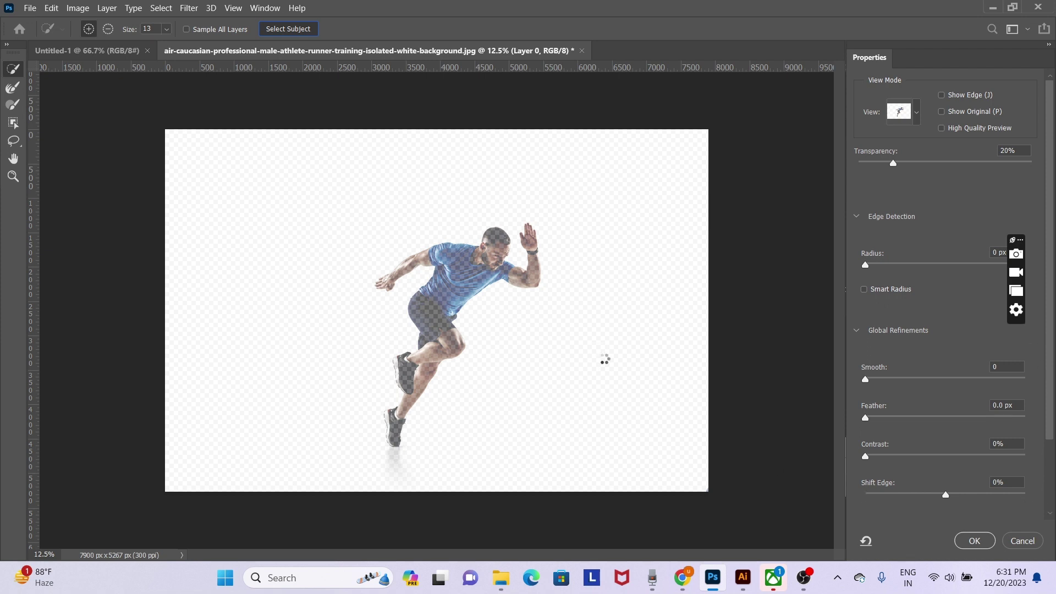
pyautogui.click(974, 541)
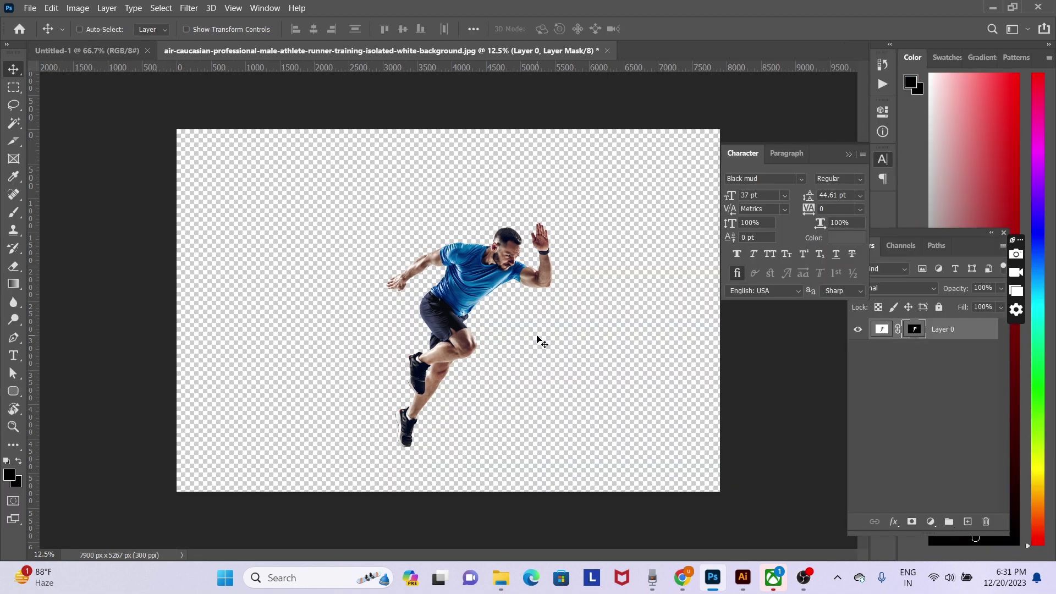
# Step: Bring the masked runner into the Untitled-1 document and scale it down proportionally to about 23.22%
pyautogui.moveTo(487, 275); pyautogui.dragTo(376, 184)
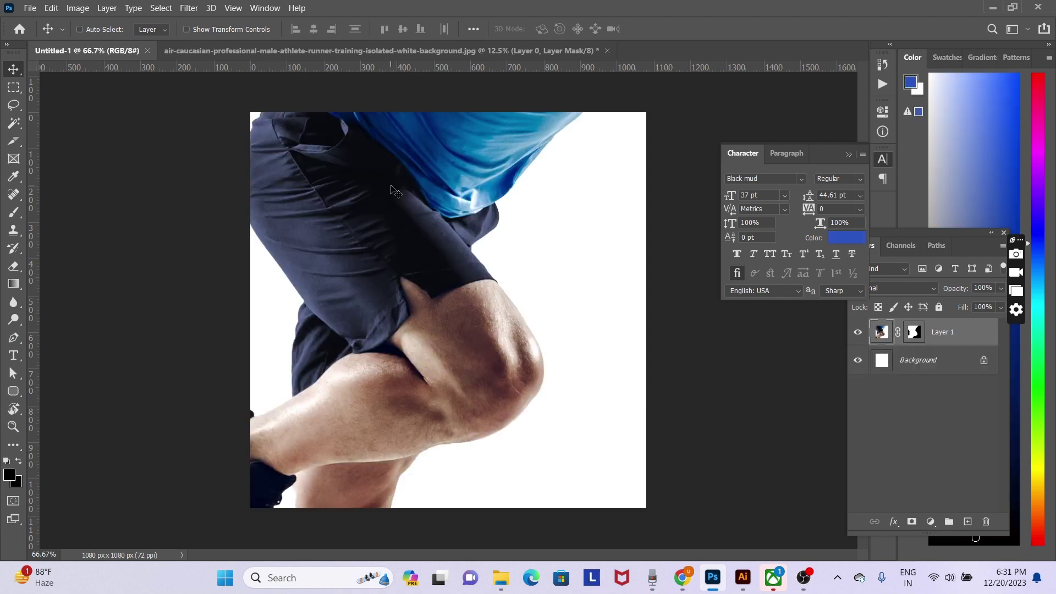
pyautogui.hotkey('ctrl', '-')
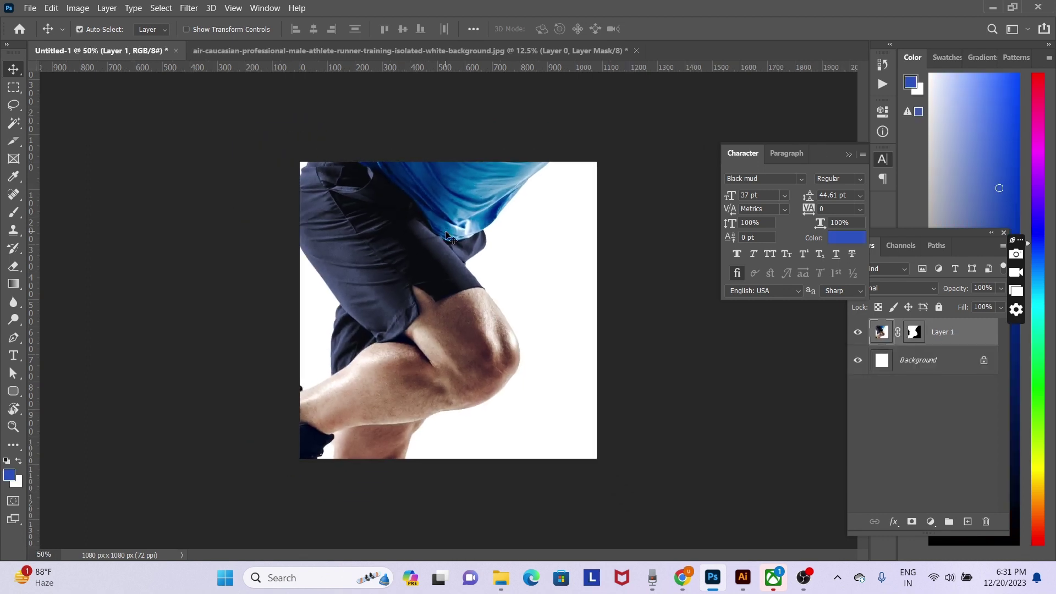
pyautogui.hotkey('ctrl', 't')
pyautogui.hotkey('ctrl', '-')
pyautogui.hotkey('ctrl', '-')
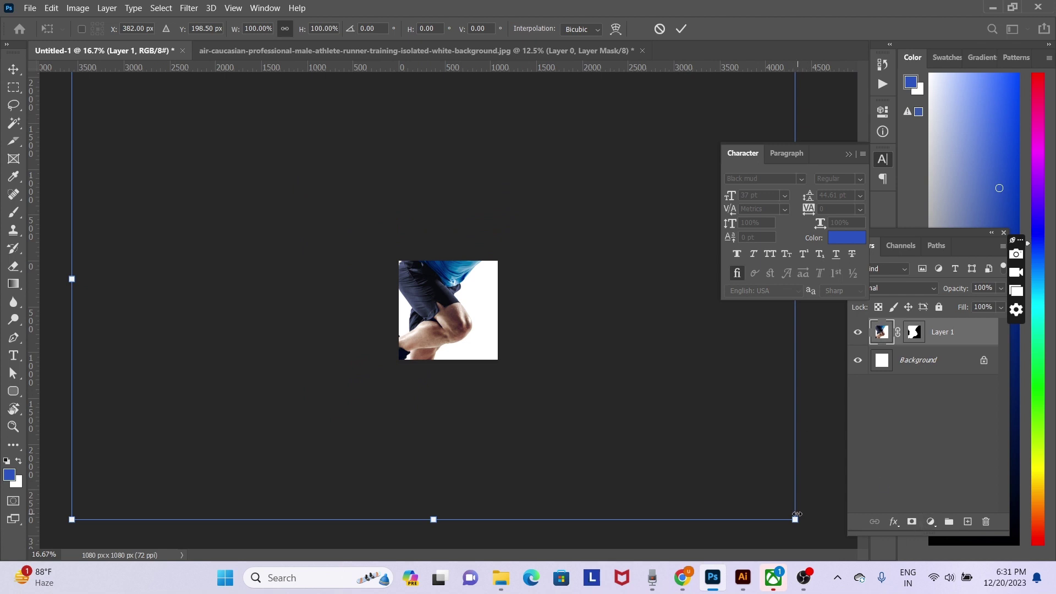
pyautogui.moveTo(795, 516); pyautogui.dragTo(500, 353)
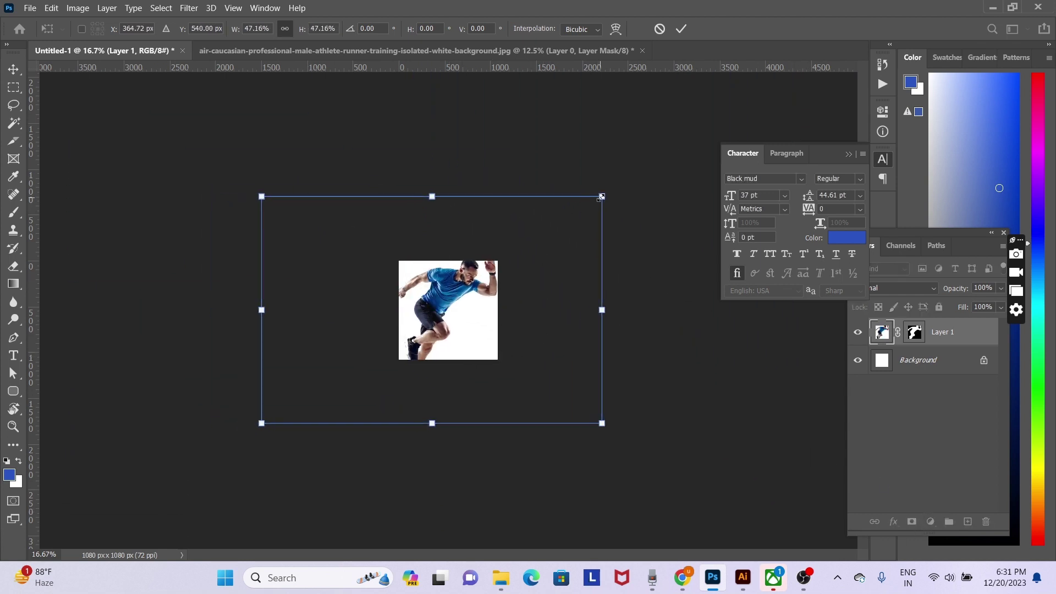
pyautogui.moveTo(601, 197); pyautogui.dragTo(429, 306)
pyautogui.moveTo(285, 373); pyautogui.dragTo(441, 315)
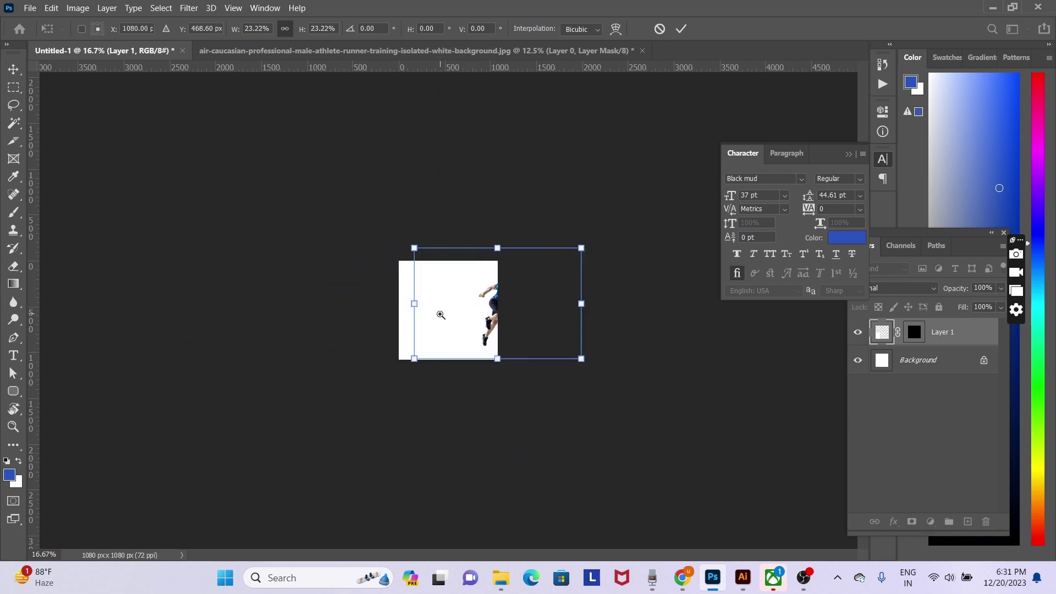
pyautogui.keyDown('ctrl'); pyautogui.click(440, 314); pyautogui.keyUp('ctrl')
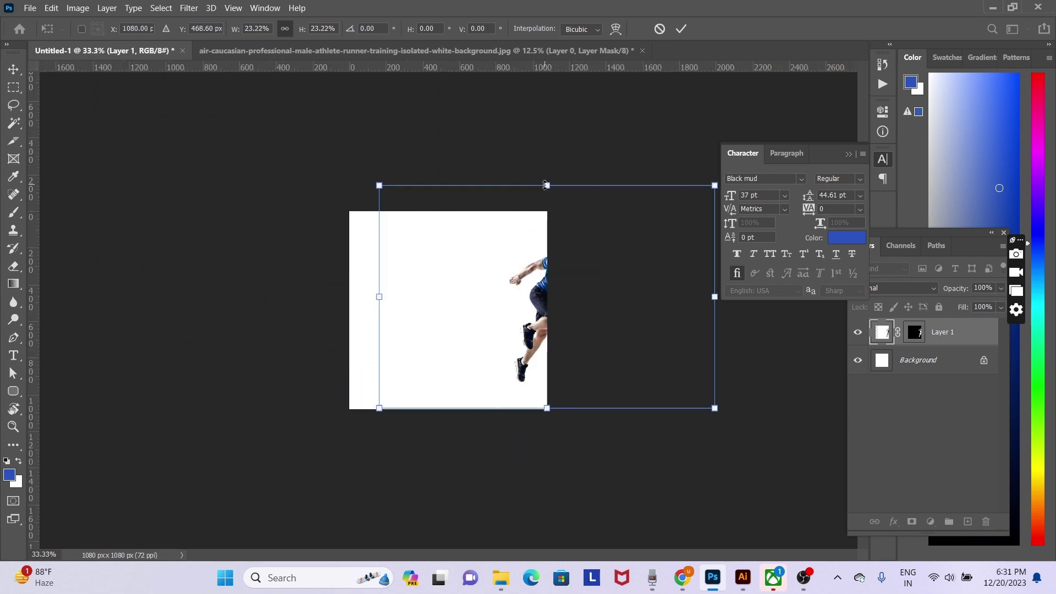
pyautogui.moveTo(546, 186); pyautogui.dragTo(546, 287)
pyautogui.moveTo(583, 317); pyautogui.dragTo(478, 277)
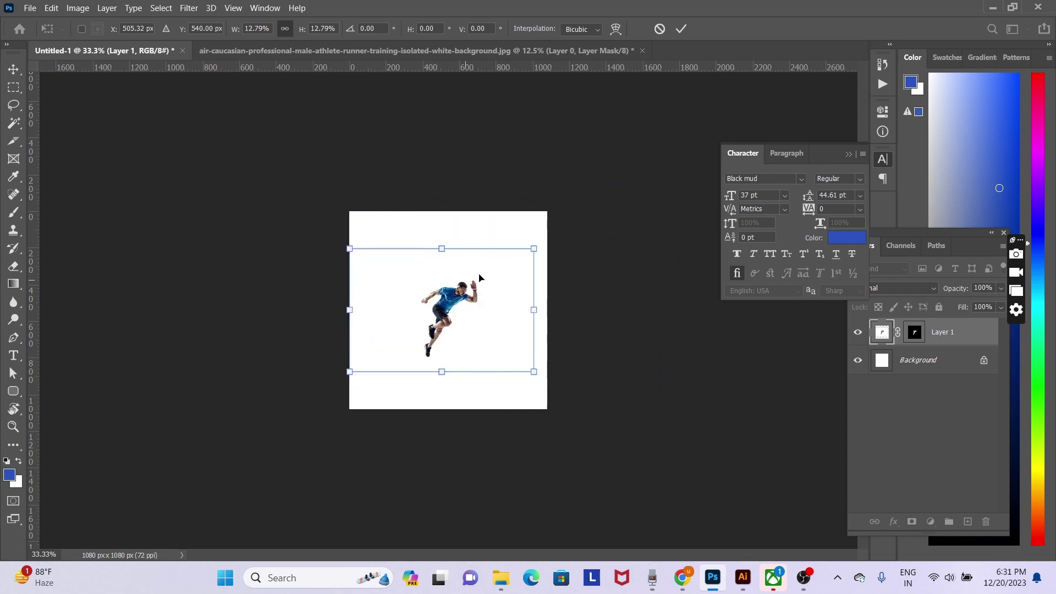
pyautogui.hotkey('ctrl', 'z')
pyautogui.hotkey('ctrl', 'z')
# Step: Center the runner on the square canvas, scale it slightly smaller than 23.22%, and shift it a little to the left
pyautogui.moveTo(567, 288); pyautogui.dragTo(473, 306)
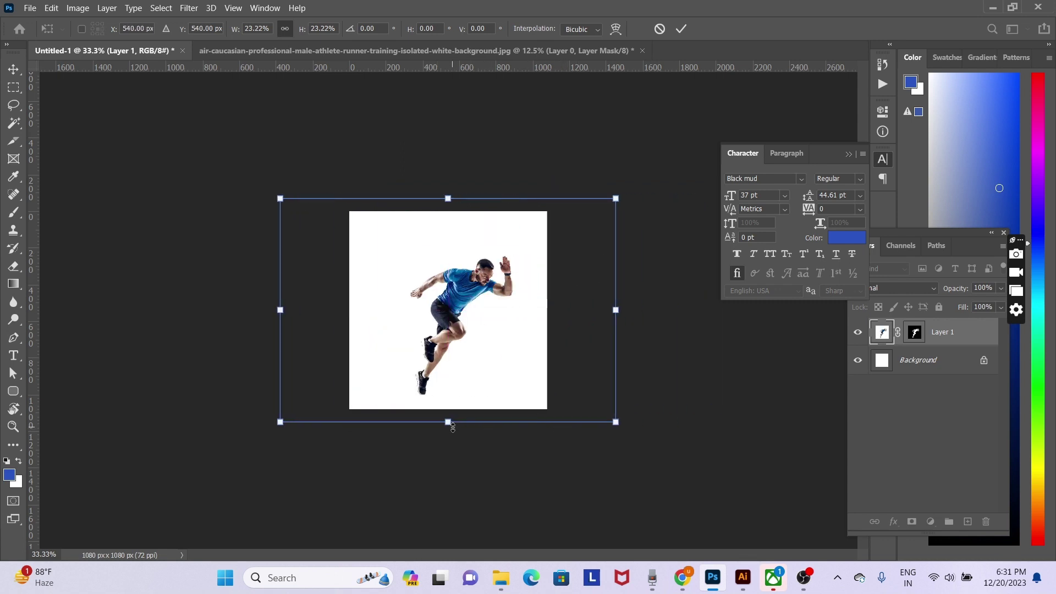
pyautogui.moveTo(452, 424); pyautogui.dragTo(452, 418)
pyautogui.press('Return')
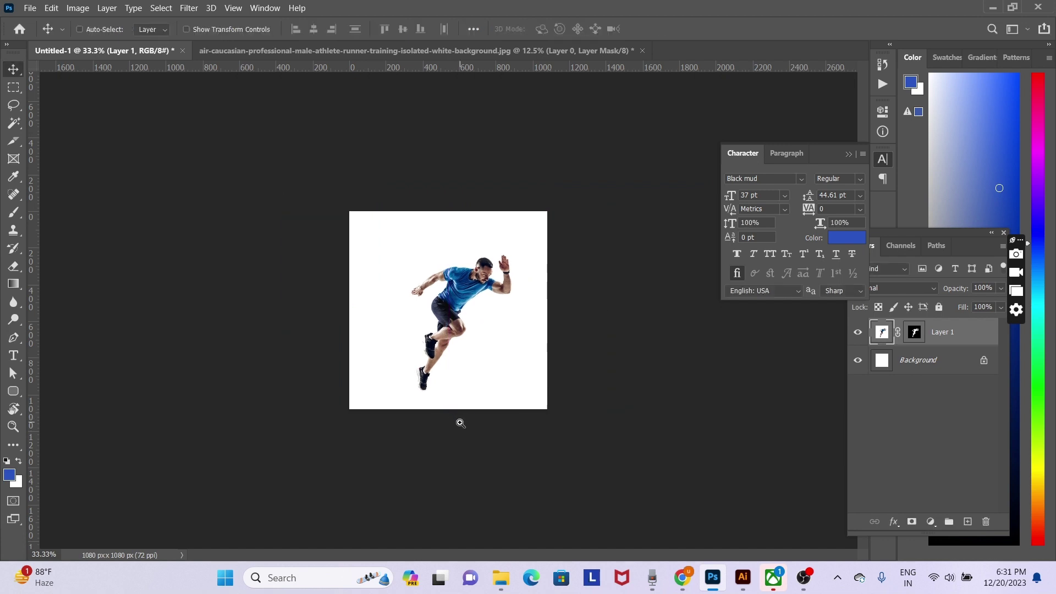
pyautogui.keyDown('ctrl'); pyautogui.click(427, 367); pyautogui.keyUp('ctrl')
pyautogui.keyDown('ctrl'); pyautogui.click(428, 365); pyautogui.keyUp('ctrl')
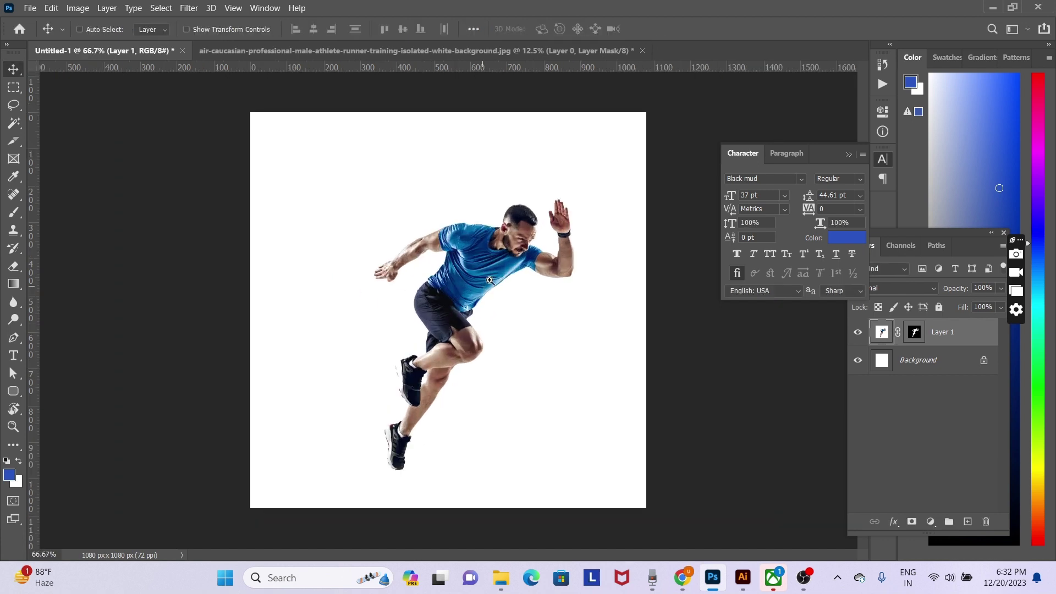
pyautogui.moveTo(490, 280); pyautogui.dragTo(477, 279)
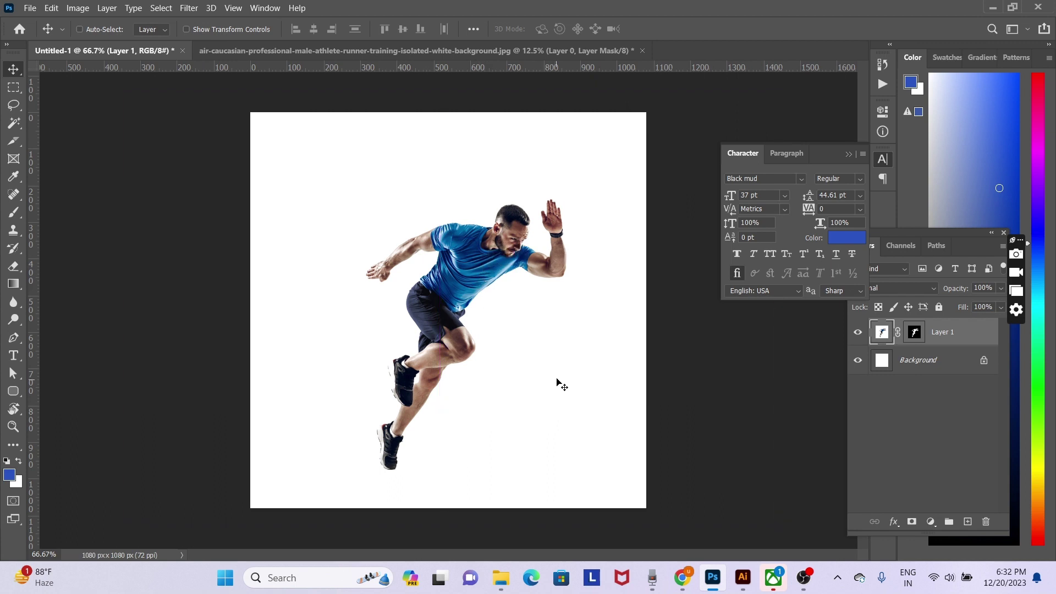
# Step: Fill the Background layer with the dark blue sampled from the runner's shirt
pyautogui.rightClick(572, 350)
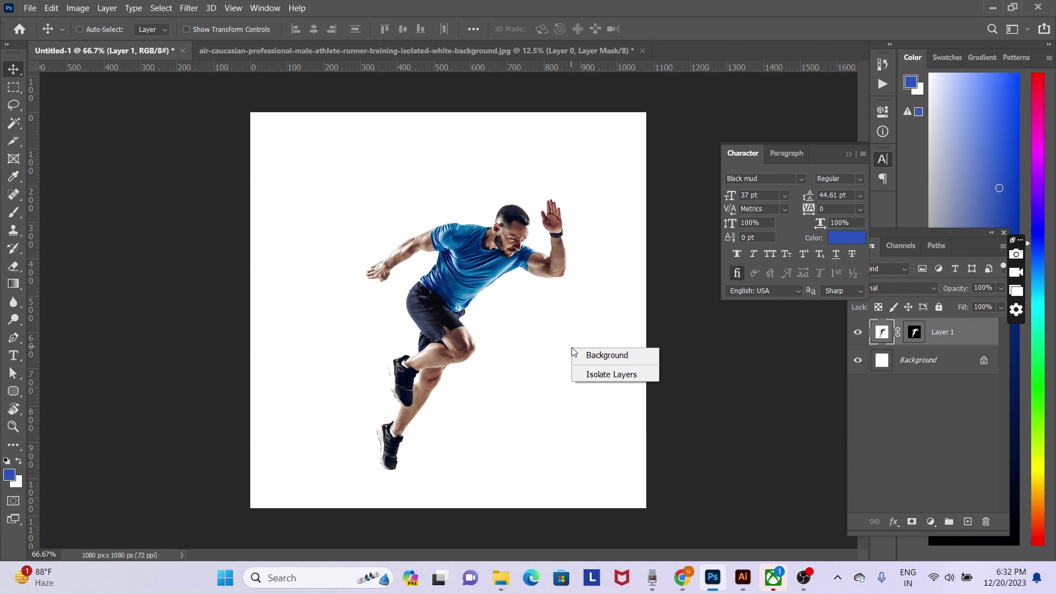
pyautogui.click(599, 353)
pyautogui.press('i')
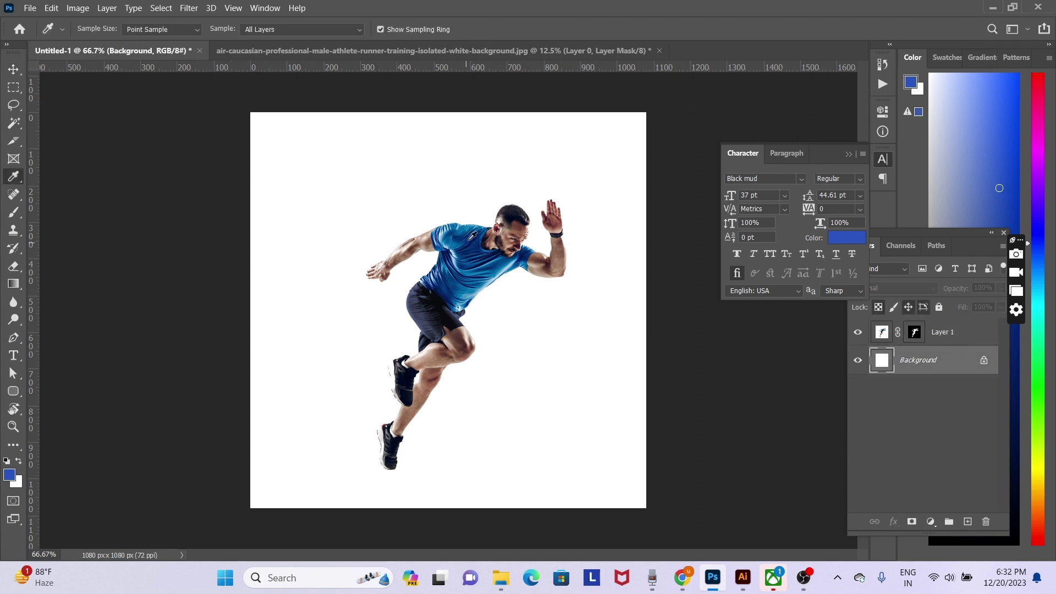
pyautogui.click(450, 233)
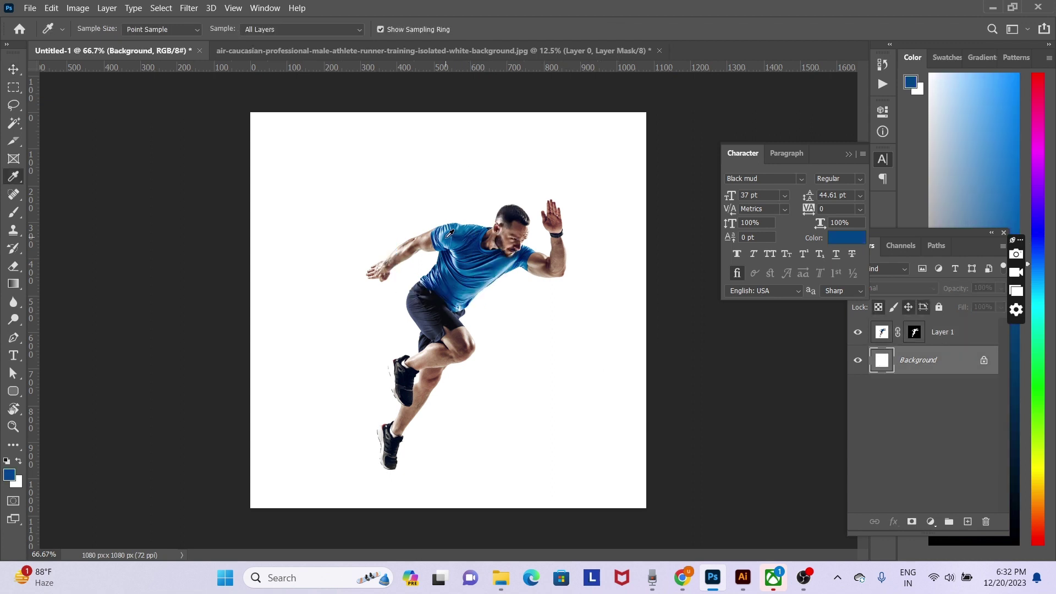
pyautogui.hotkey('alt', 'BackSpace')
pyautogui.press('v')
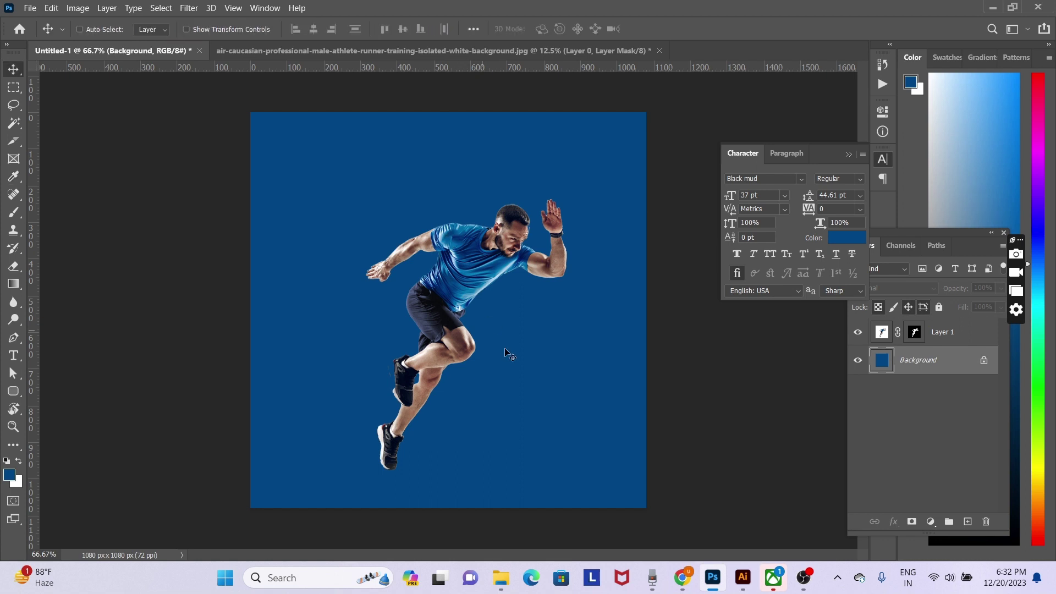
# Step: Lighten the Background layer with Hue/Saturation, setting Lightness to +19
pyautogui.rightClick(550, 336)
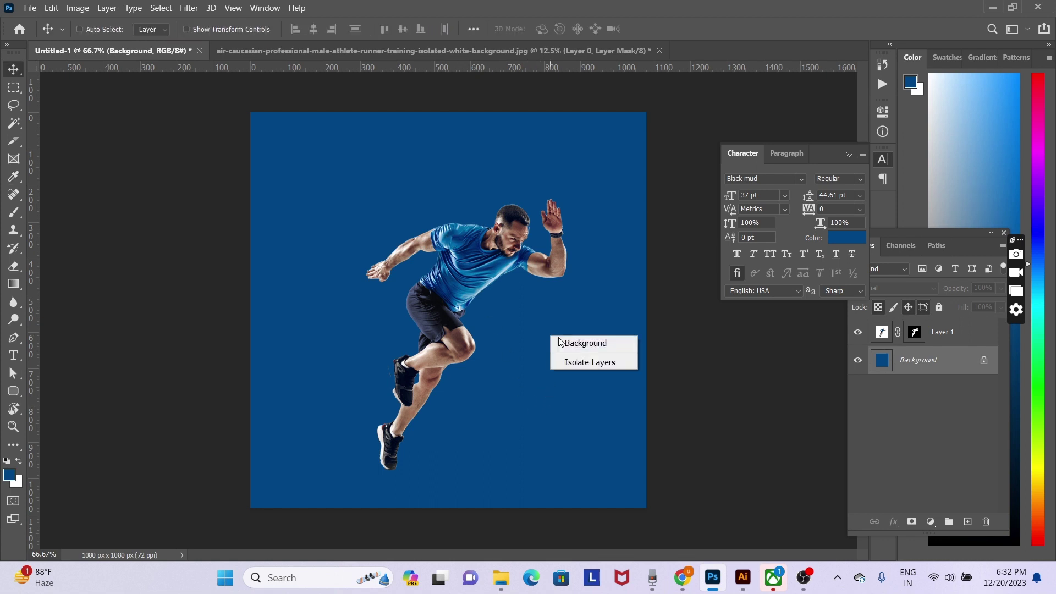
pyautogui.click(565, 344)
pyautogui.hotkey('ctrl', 'u')
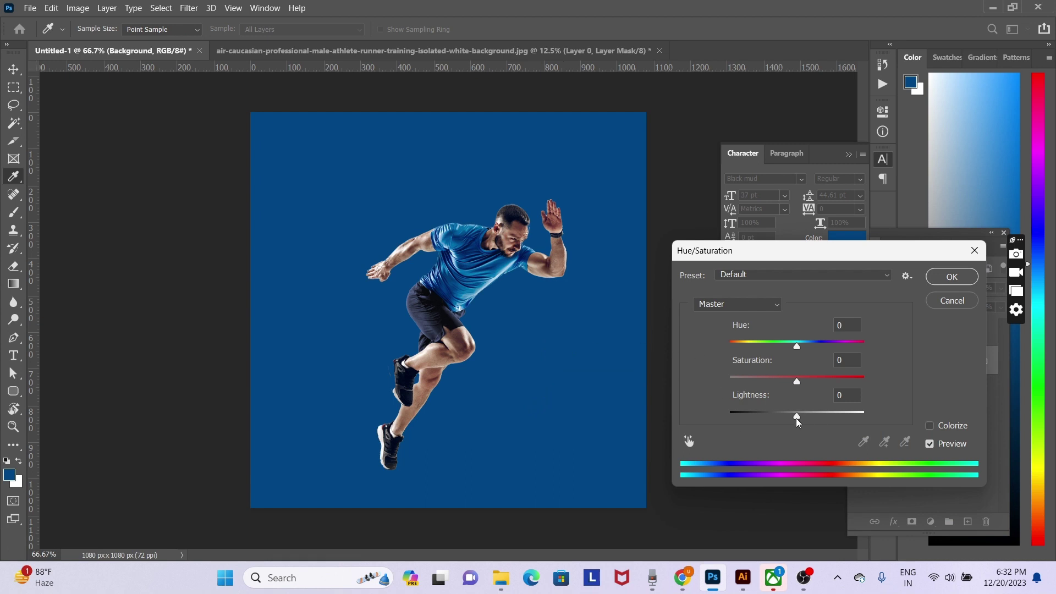
pyautogui.moveTo(799, 418); pyautogui.dragTo(829, 416)
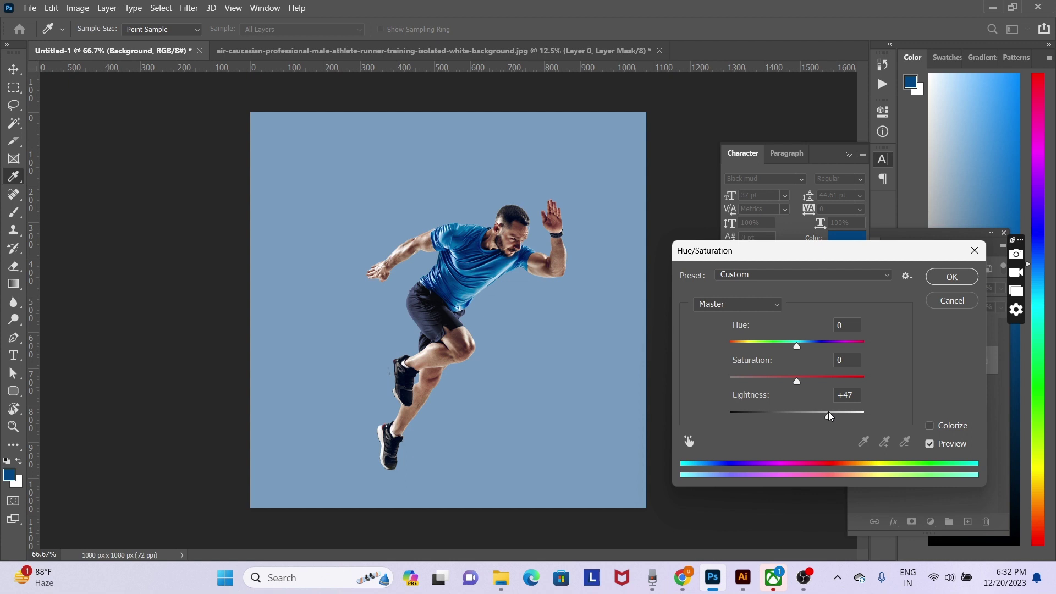
pyautogui.moveTo(829, 416); pyautogui.dragTo(810, 417)
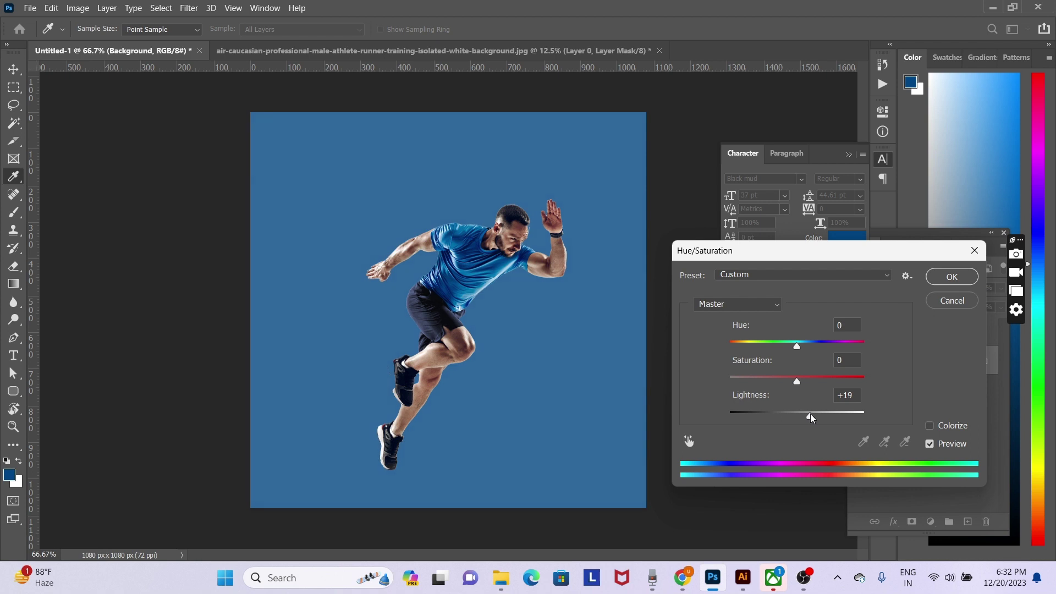
pyautogui.press('Return')
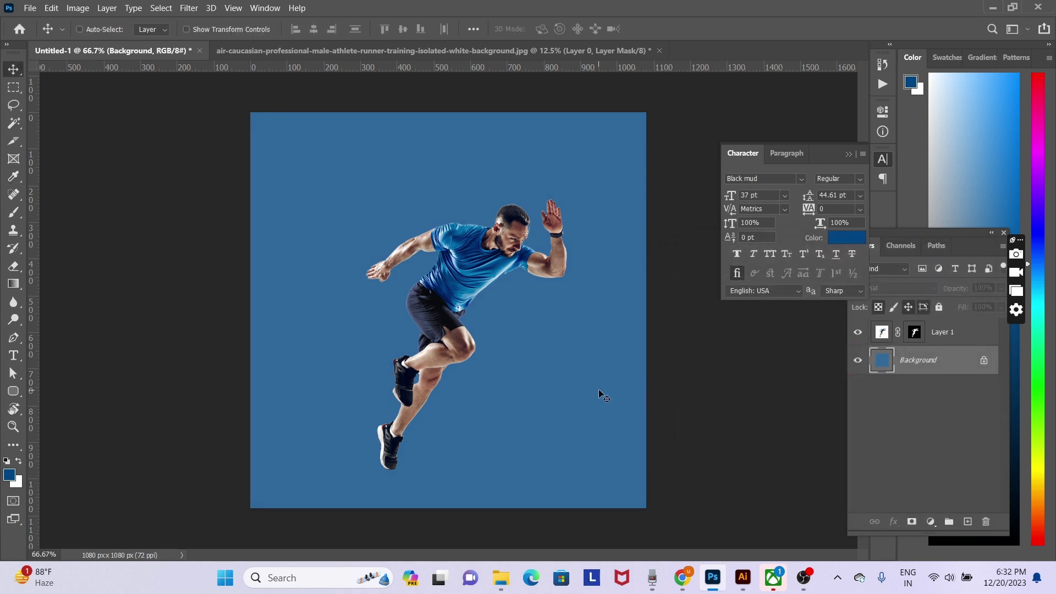
# Step: Add a new layer above the Background and paint a soft light-blue glow behind the runner with a 1100 px brush
pyautogui.hotkey('ctrl', 'shift', 'n')
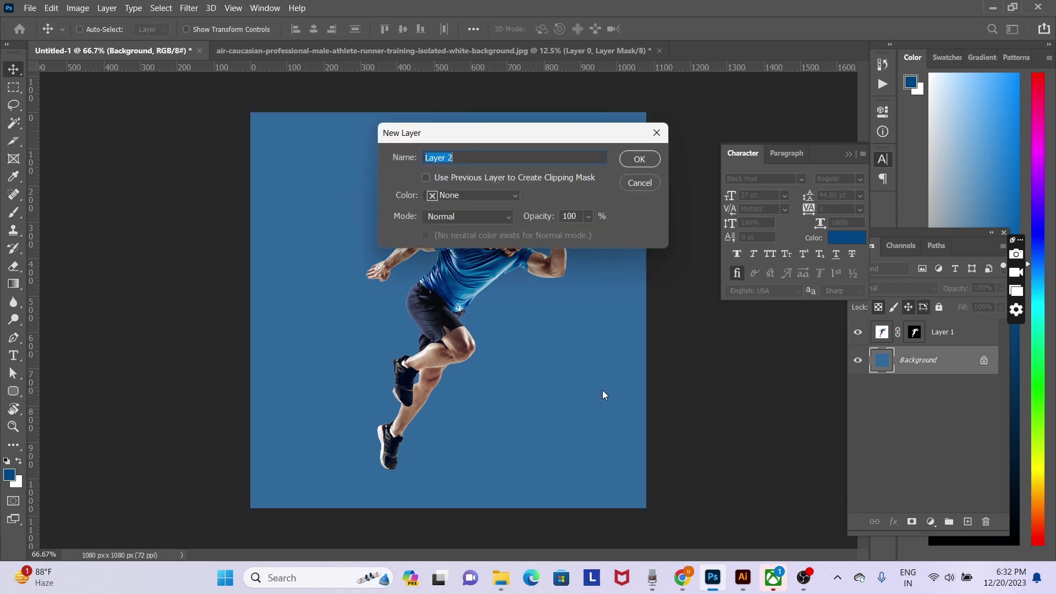
pyautogui.press('Return')
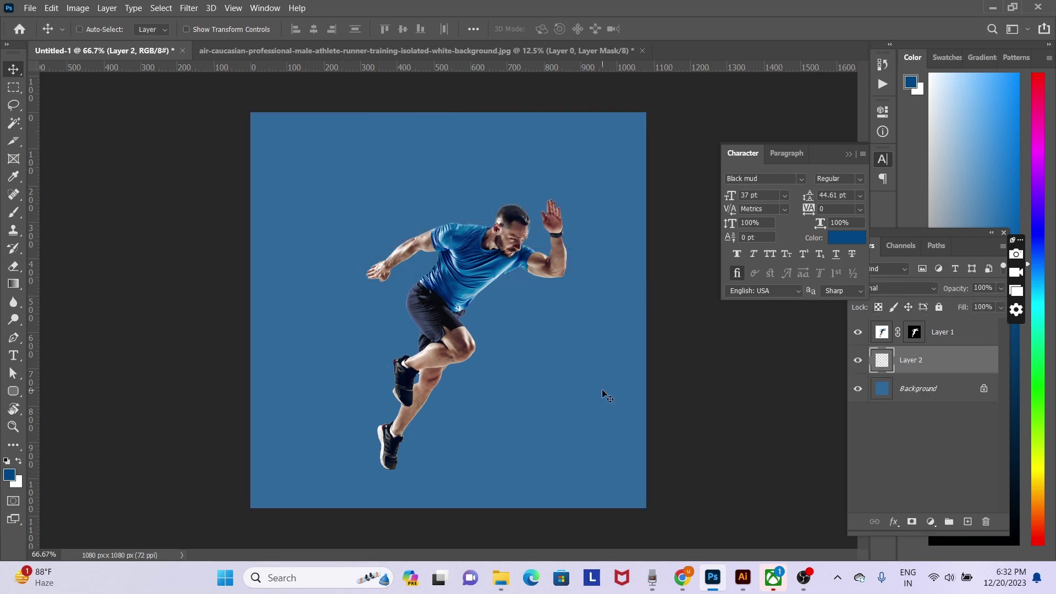
pyautogui.press('b')
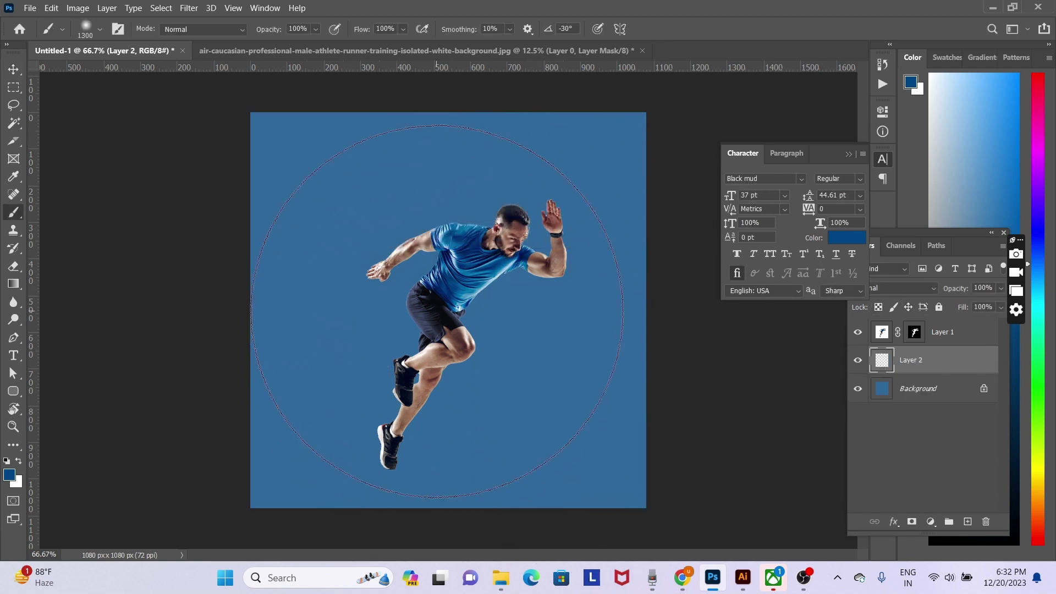
pyautogui.click(962, 121)
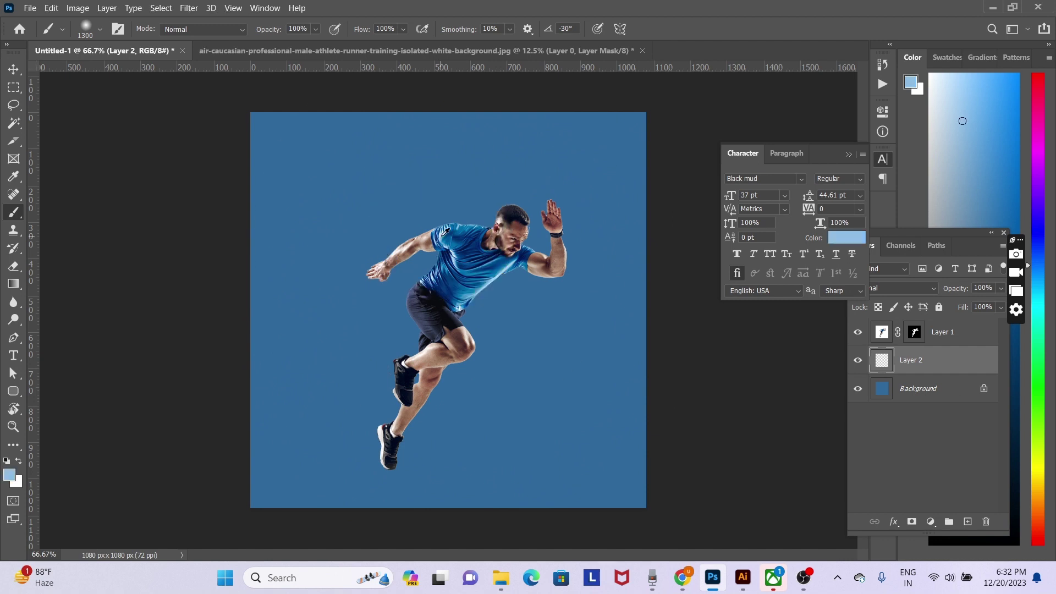
pyautogui.press('[')
pyautogui.click(438, 297)
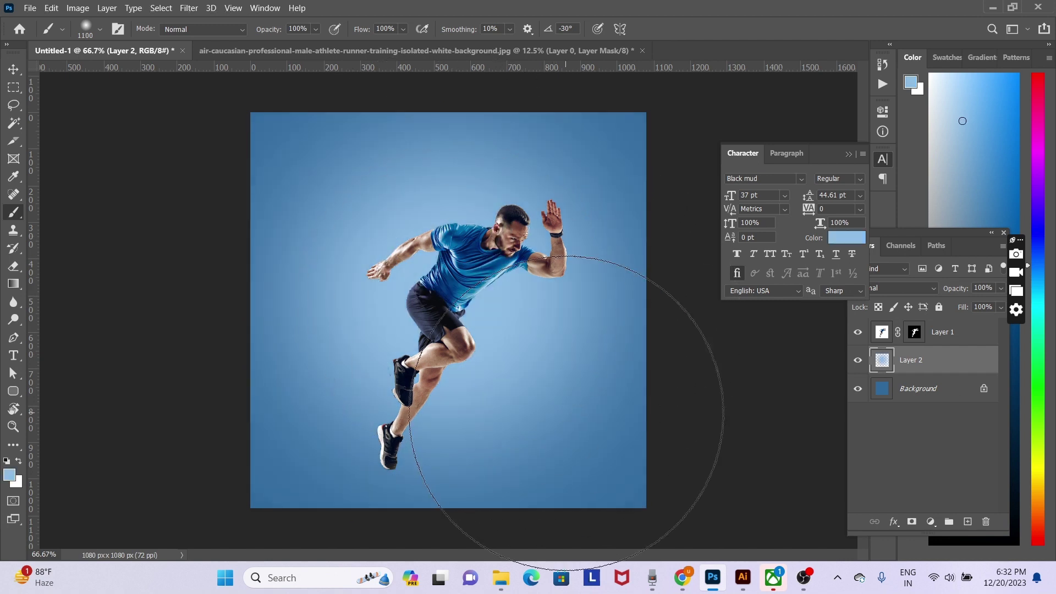
pyautogui.press('v')
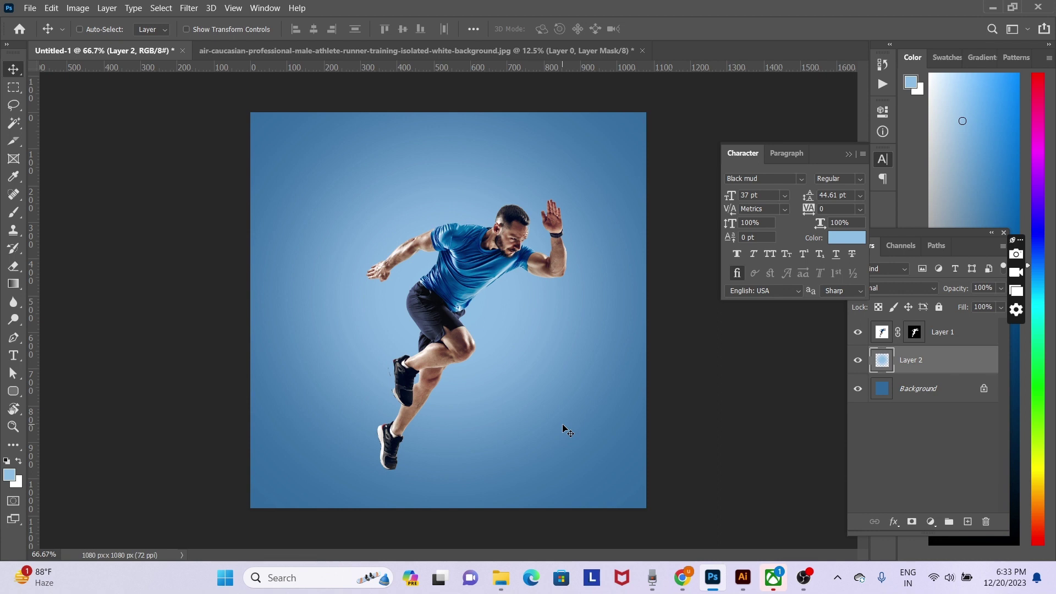
# Step: Scale the runner layer down slightly from two opposite corners and nudge it left on the canvas
pyautogui.rightClick(470, 277)
pyautogui.click(482, 286)
pyautogui.hotkey('ctrl', 't')
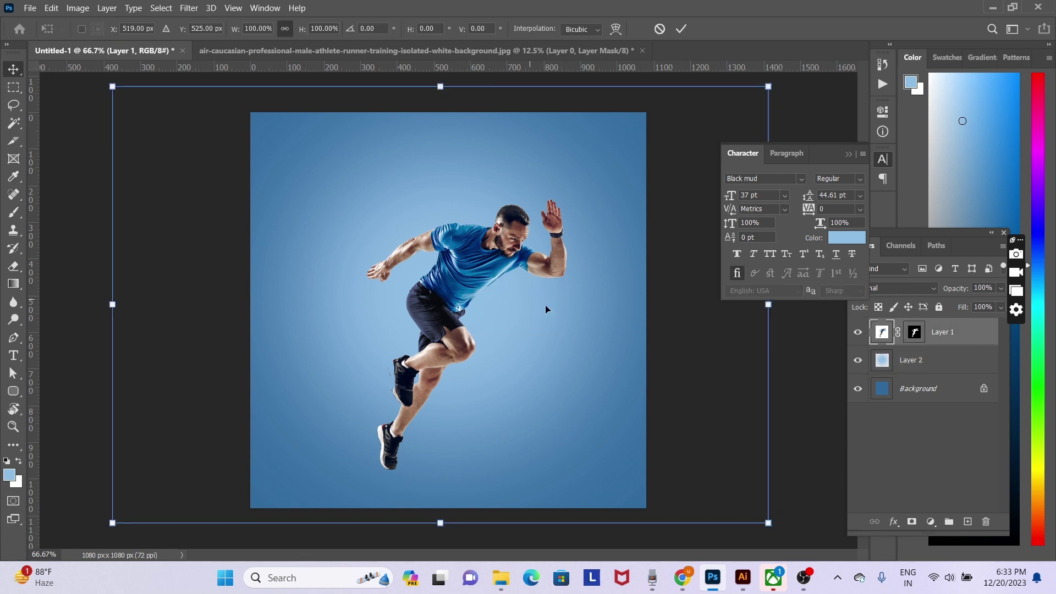
pyautogui.moveTo(769, 523); pyautogui.dragTo(754, 507)
pyautogui.press('Return')
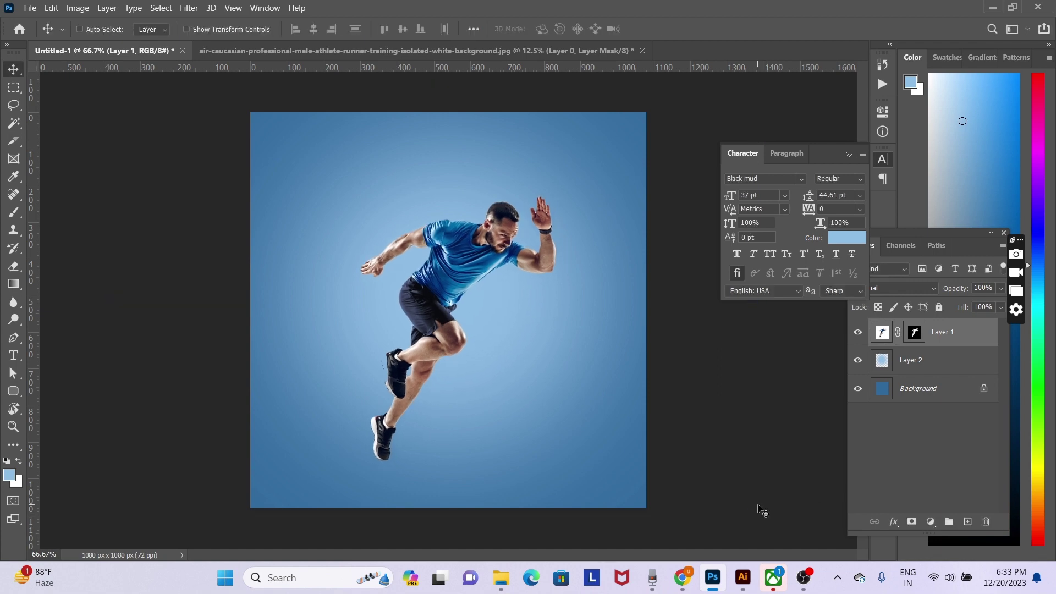
pyautogui.hotkey('ctrl', 't')
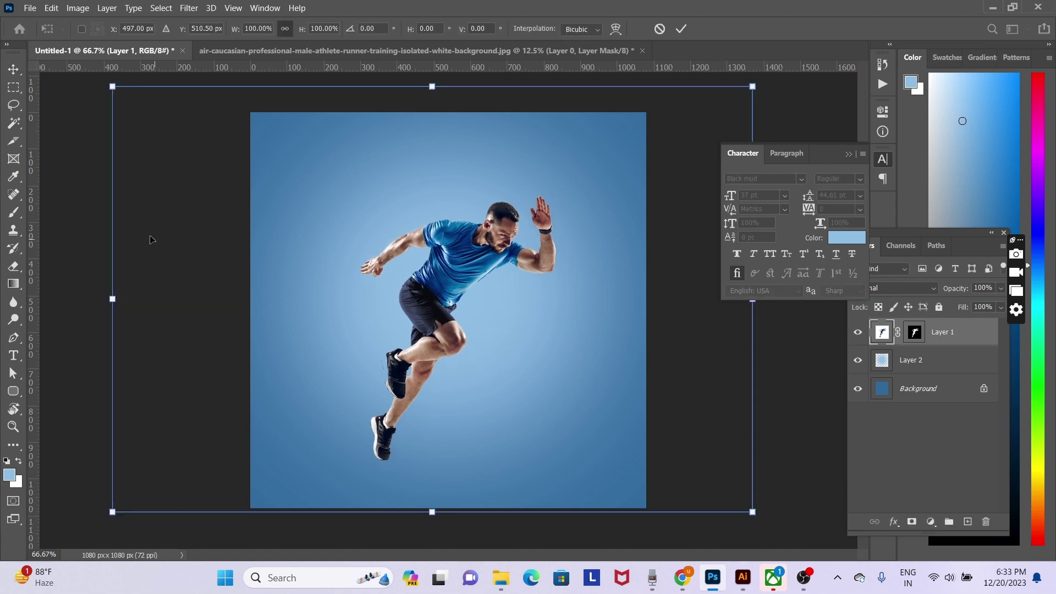
pyautogui.moveTo(107, 81); pyautogui.dragTo(120, 91)
pyautogui.press('Return')
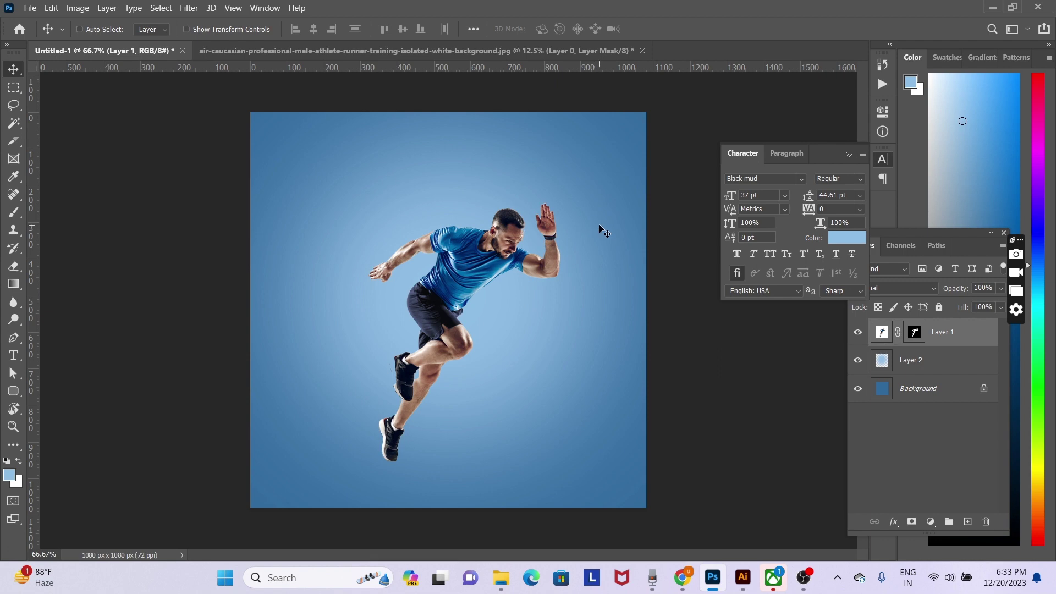
pyautogui.hotkey('shift', 'Left')
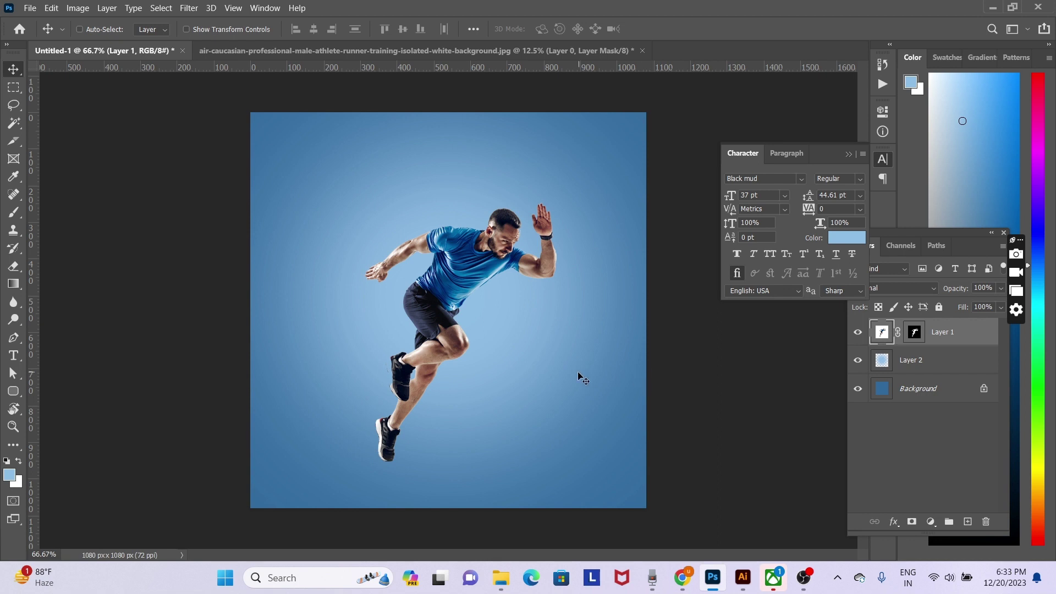
# Step: Add the text RUN above the runner in light blue and set its font to Poppins Bold
pyautogui.press('t')
pyautogui.click(359, 167)
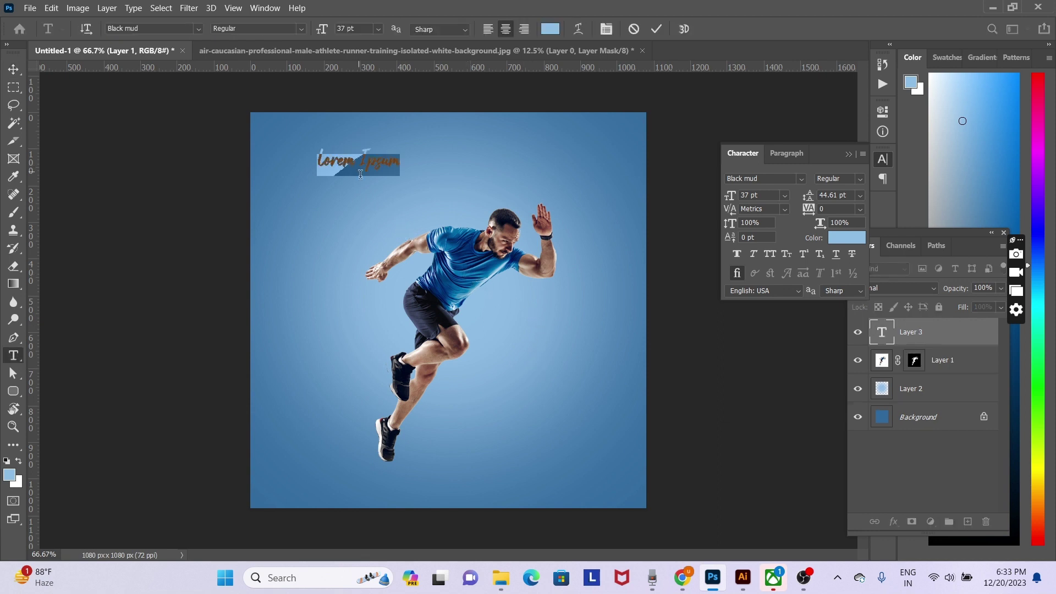
pyautogui.write('RUN')
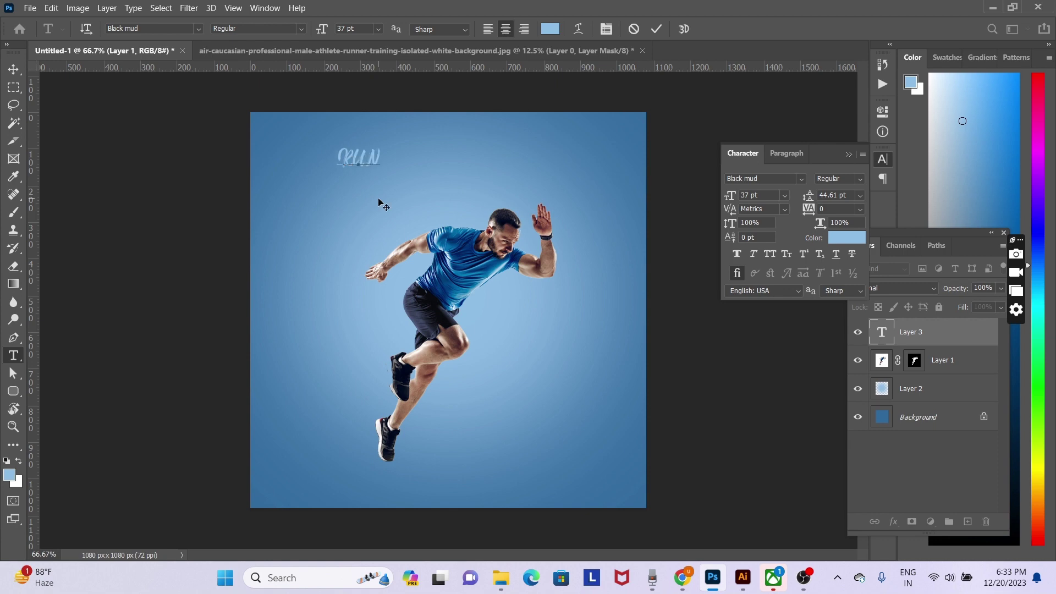
pyautogui.hotkey('ctrl', 'a')
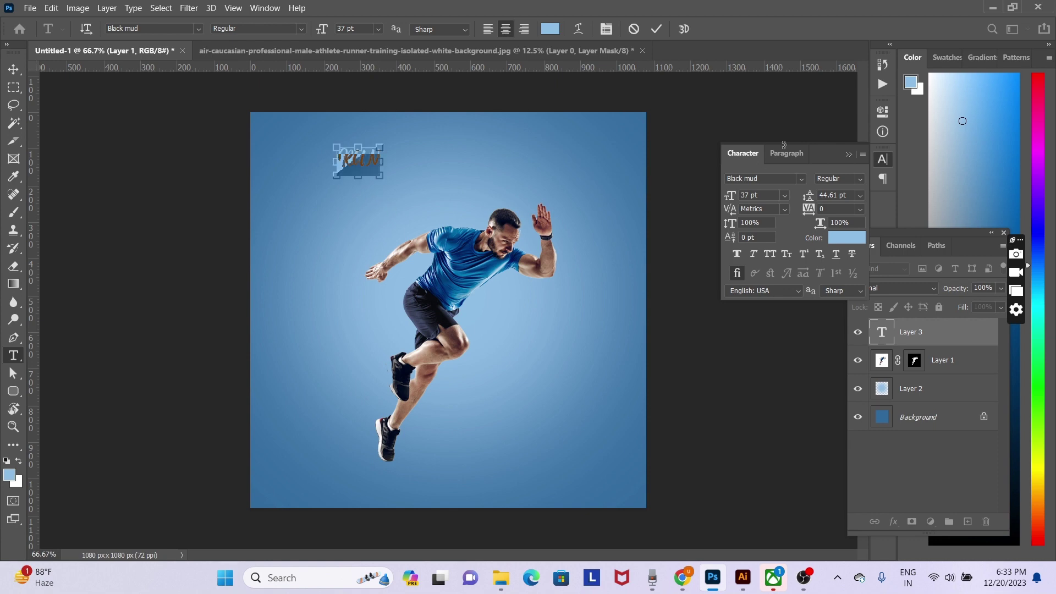
pyautogui.click(778, 180)
pyautogui.write('pop')
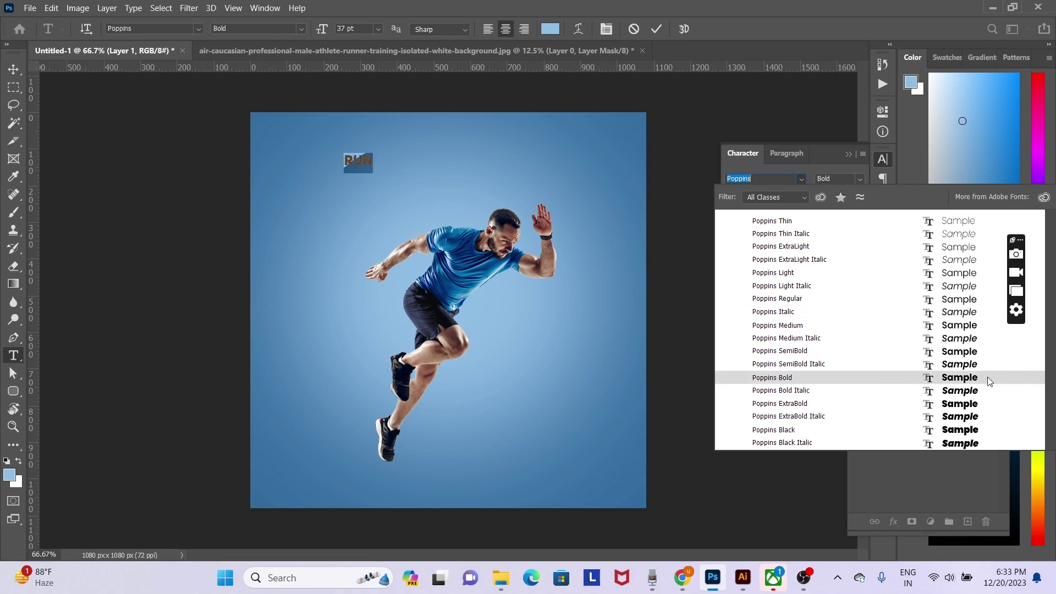
pyautogui.click(959, 380)
pyautogui.click(14, 71)
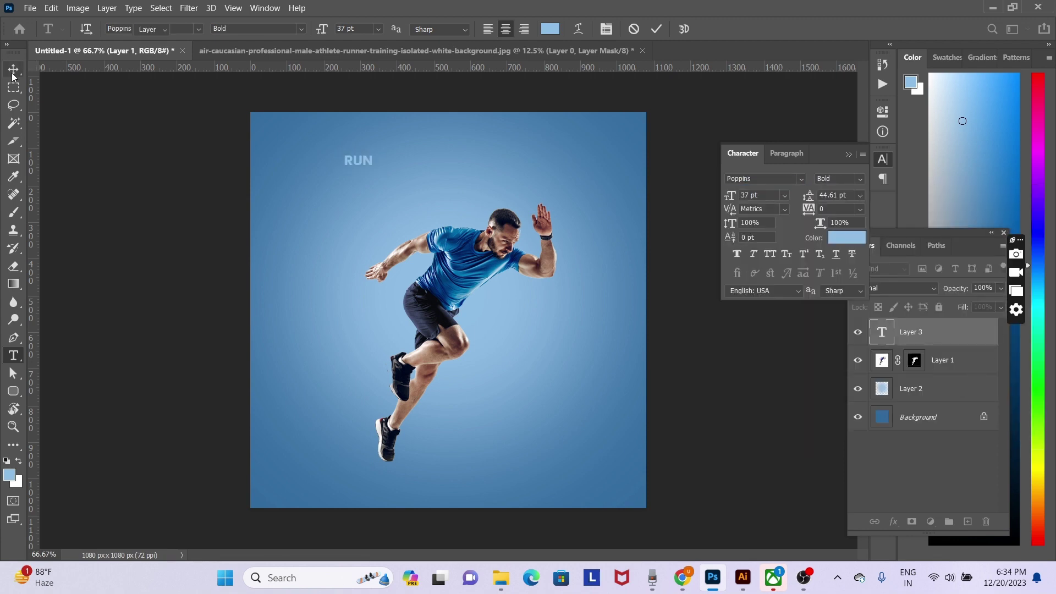
# Step: Enlarge the RUN text to about 378 pt so it spans most of the canvas width across the runner's upper body
pyautogui.hotkey('ctrl', 't')
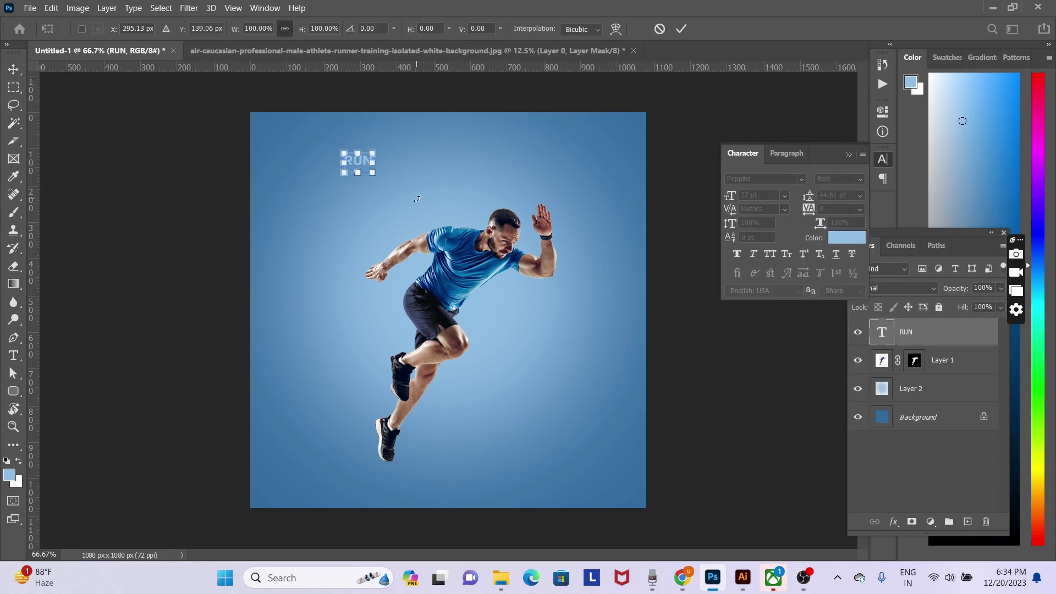
pyautogui.moveTo(373, 174); pyautogui.dragTo(631, 355)
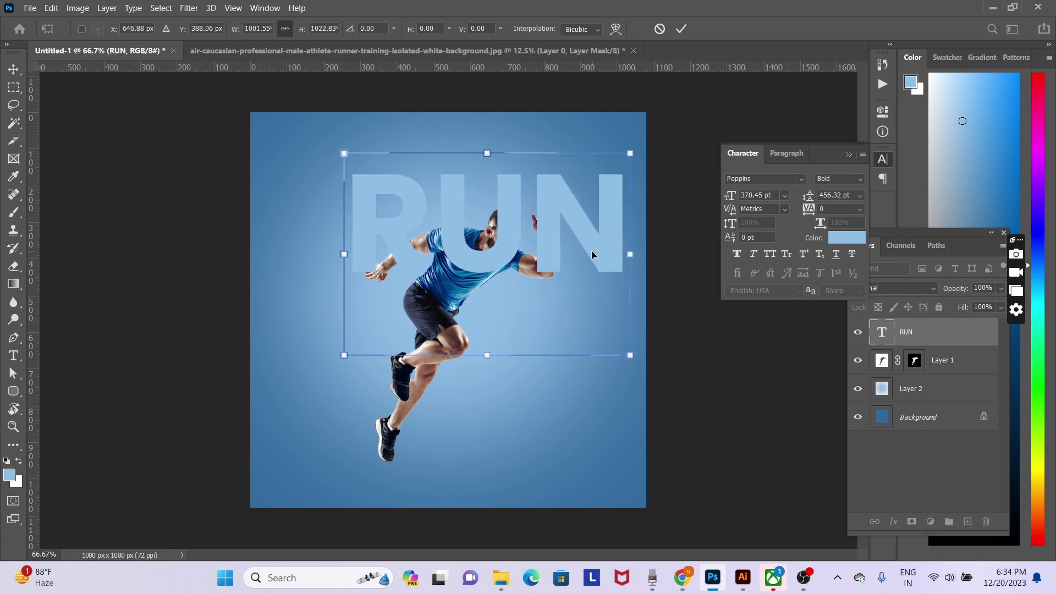
pyautogui.press('Return')
# Step: Remove the letter R from the RUN text, keeping only UN in this text layer
pyautogui.press('t')
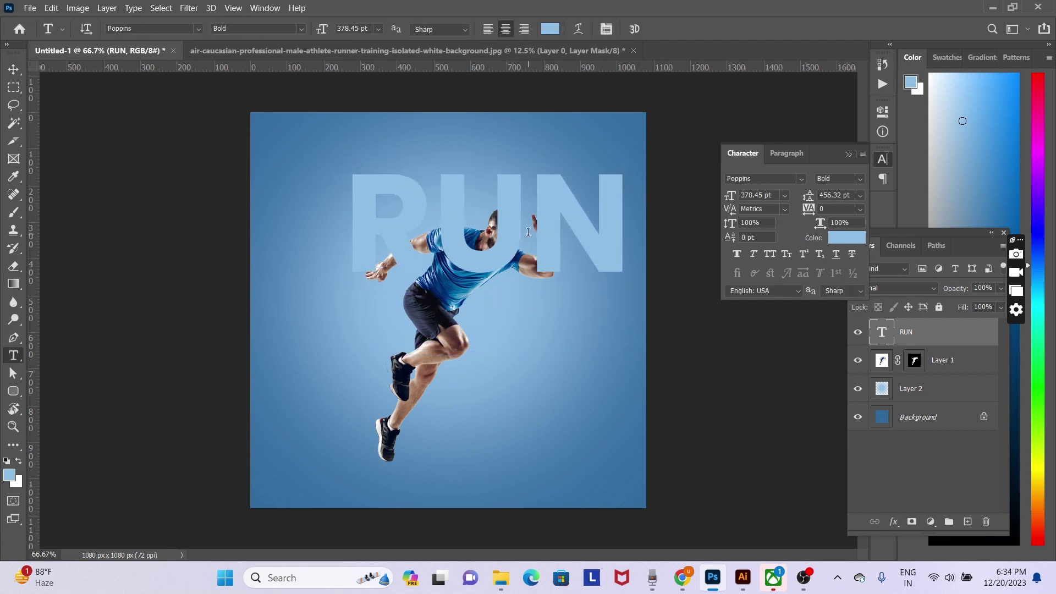
pyautogui.moveTo(415, 181); pyautogui.dragTo(336, 190)
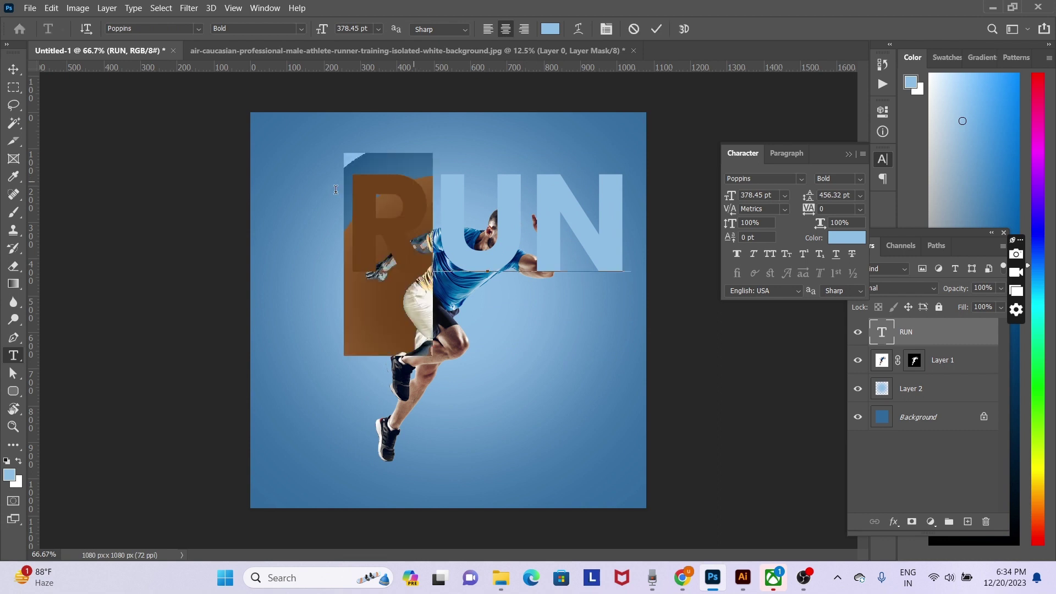
pyautogui.press('ctrl')
pyautogui.press('BackSpace')
pyautogui.hotkey('ctrl', 'Return')
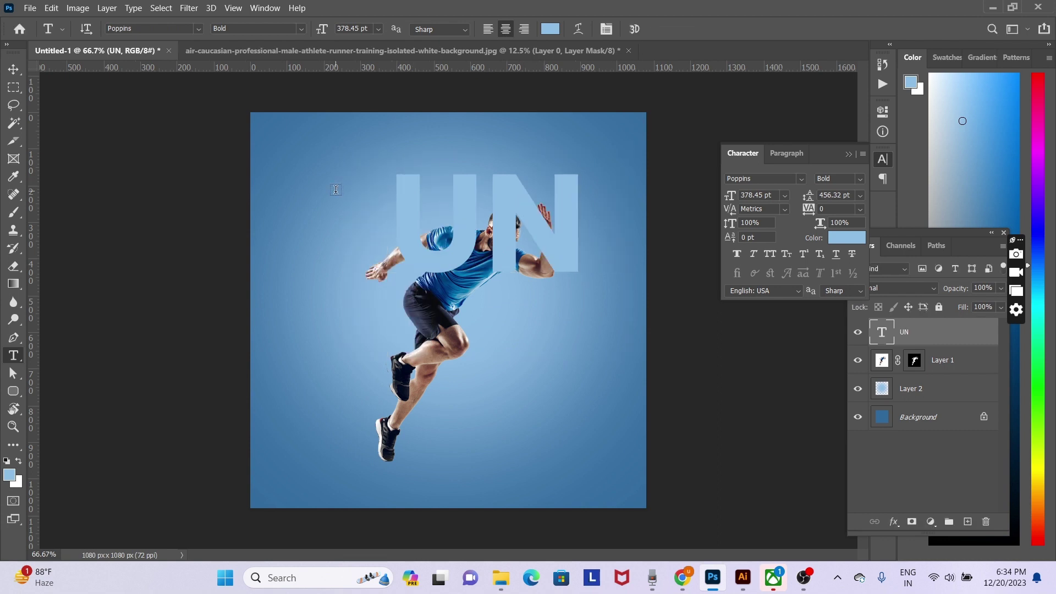
# Step: Add a separate text layer reading R in the open background area beside the runner
pyautogui.click(293, 169)
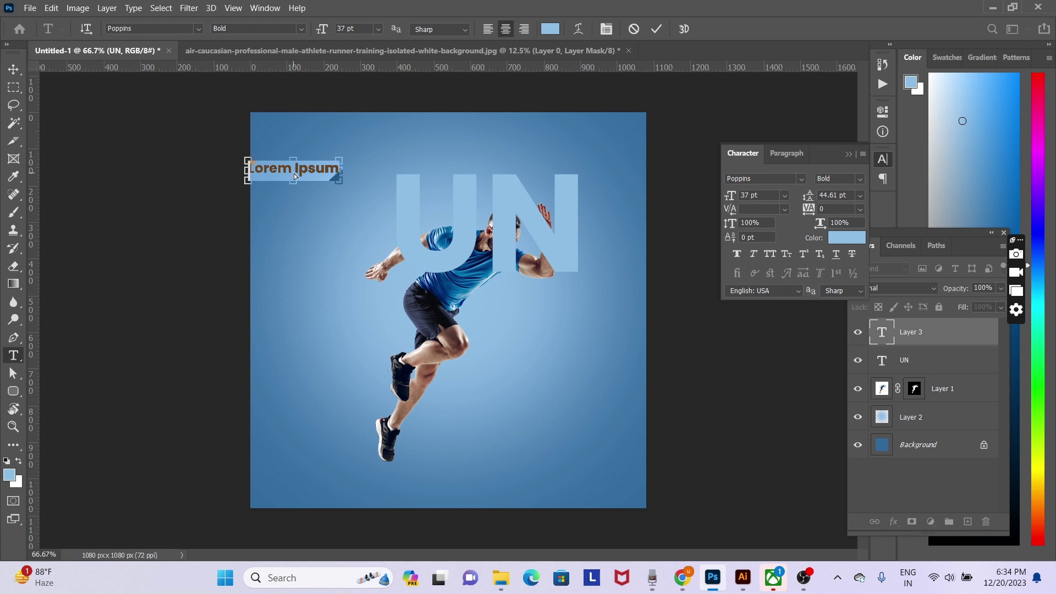
pyautogui.press('BackSpace')
pyautogui.write('R')
pyautogui.hotkey('ctrl', 'Return')
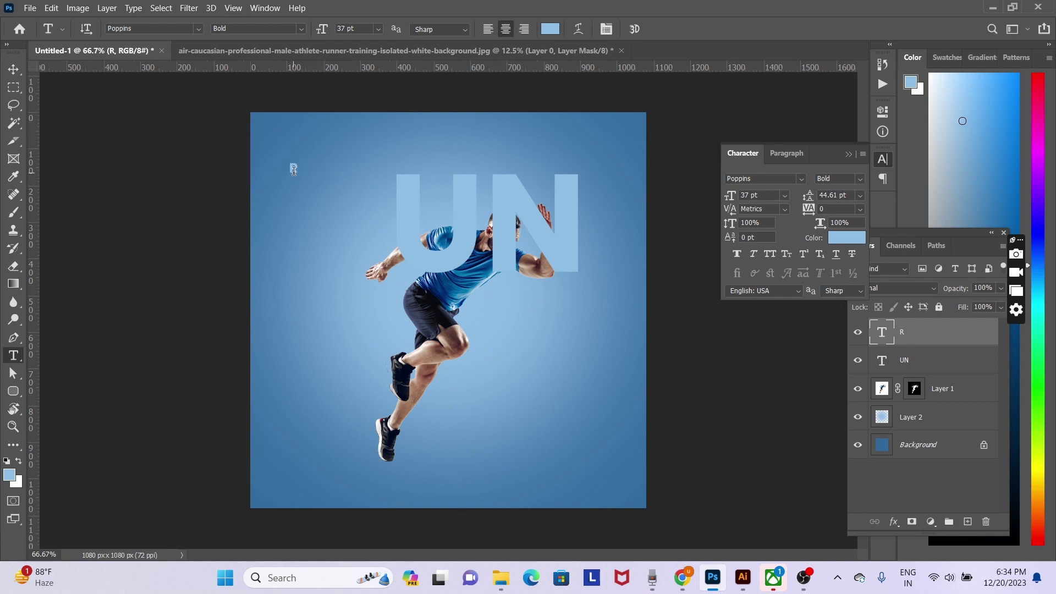
# Step: Enlarge the R to about 491 pt and place it in the upper-left area of the canvas
pyautogui.press('v')
pyautogui.moveTo(292, 167); pyautogui.dragTo(440, 419)
pyautogui.hotkey('ctrl', 't')
pyautogui.press('Return')
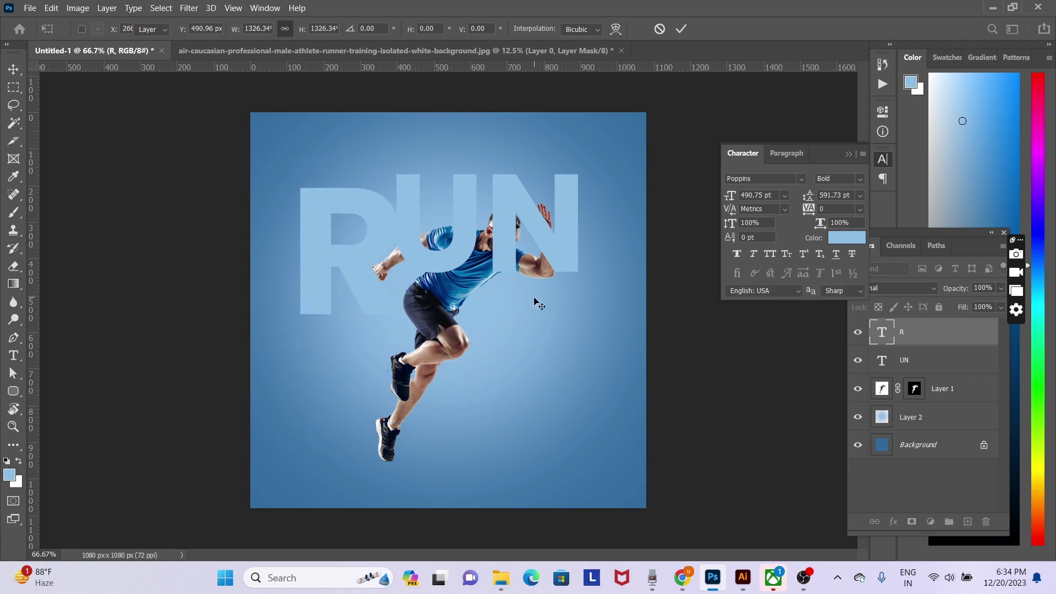
pyautogui.moveTo(539, 268); pyautogui.dragTo(512, 204)
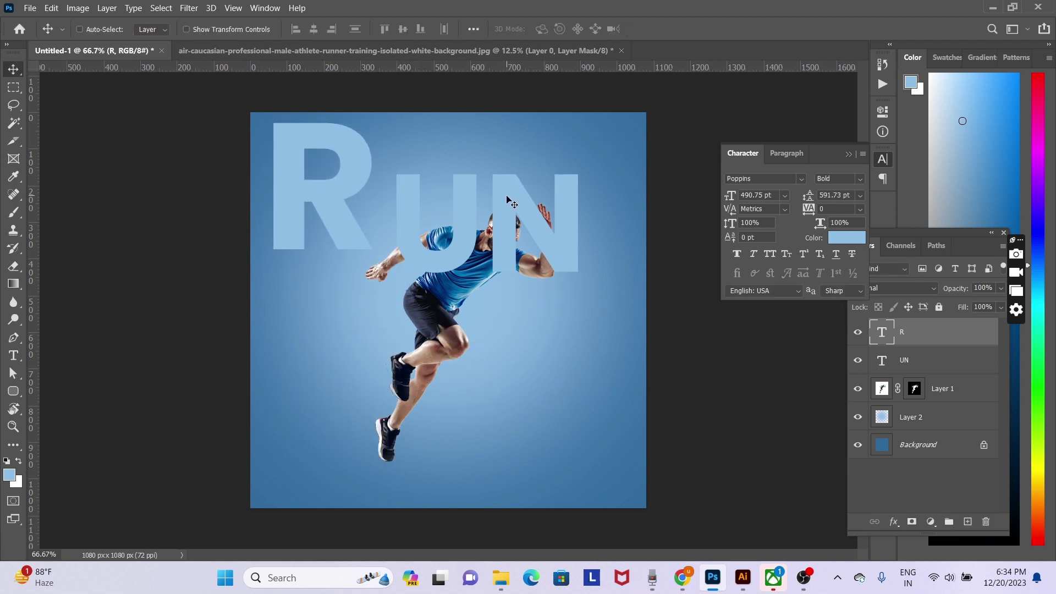
# Step: Fill the R with white and lower it until it sits beside the UN letters
pyautogui.press('ctrl')
pyautogui.hotkey('ctrl', 'BackSpace')
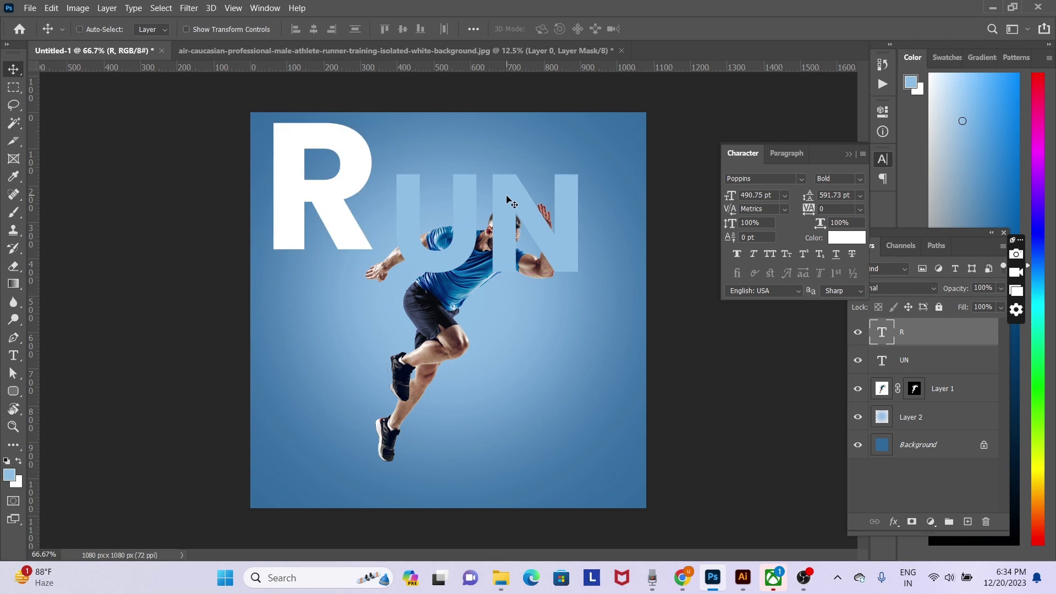
pyautogui.moveTo(511, 205); pyautogui.dragTo(509, 249)
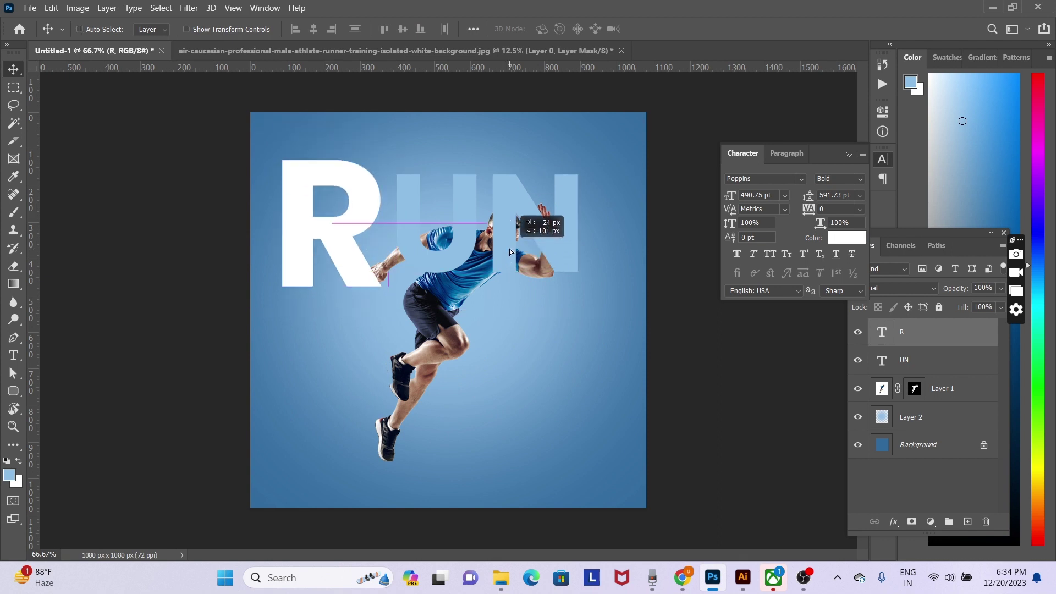
# Step: Scale the R down to about 397 pt, keeping it in the canvas's upper-left area
pyautogui.hotkey('ctrl', 't')
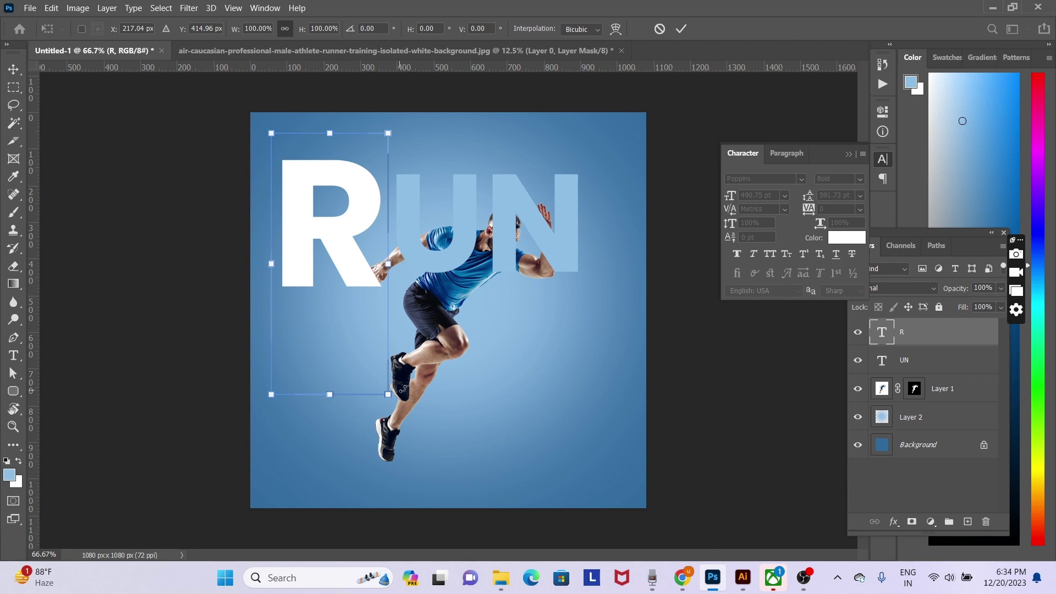
pyautogui.moveTo(387, 395); pyautogui.dragTo(373, 333)
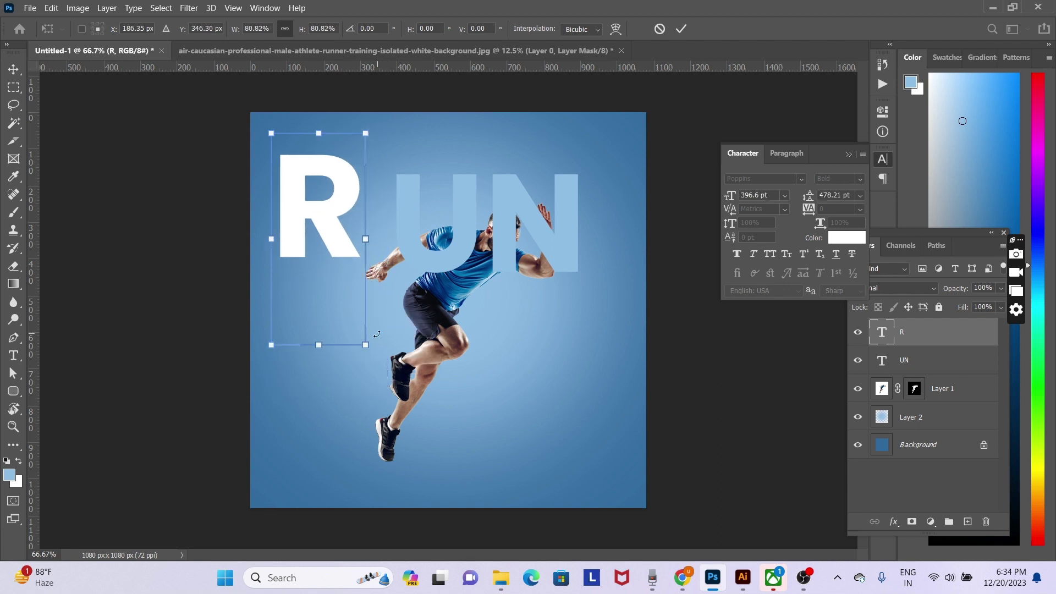
pyautogui.press('Return')
# Step: Move the UN layer down over the runner and delete its U so that only N is left
pyautogui.rightClick(472, 233)
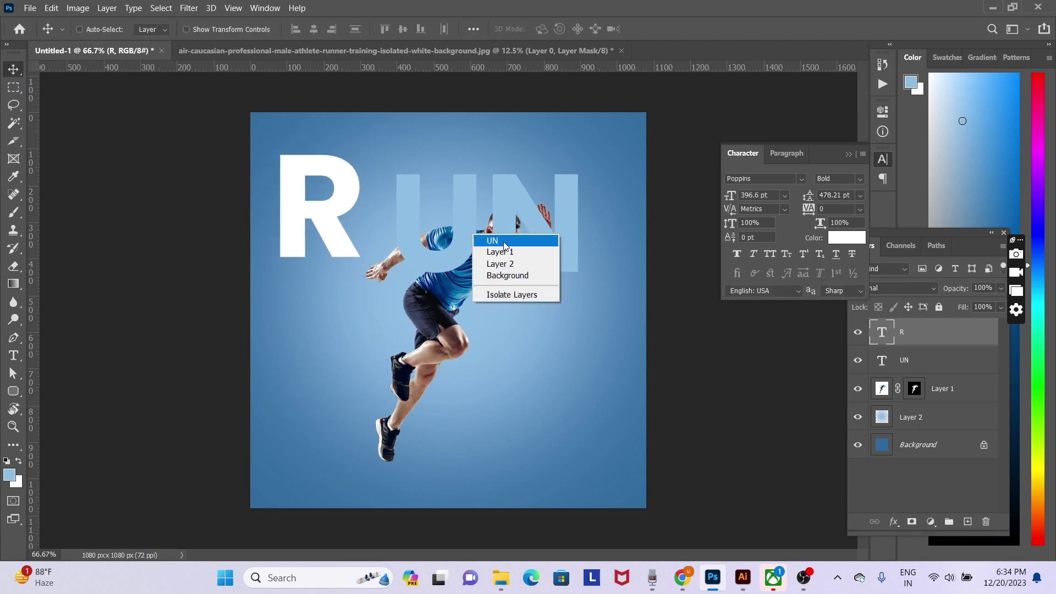
pyautogui.click(495, 239)
pyautogui.moveTo(495, 239); pyautogui.dragTo(369, 311)
pyautogui.press('t')
pyautogui.press('BackSpace')
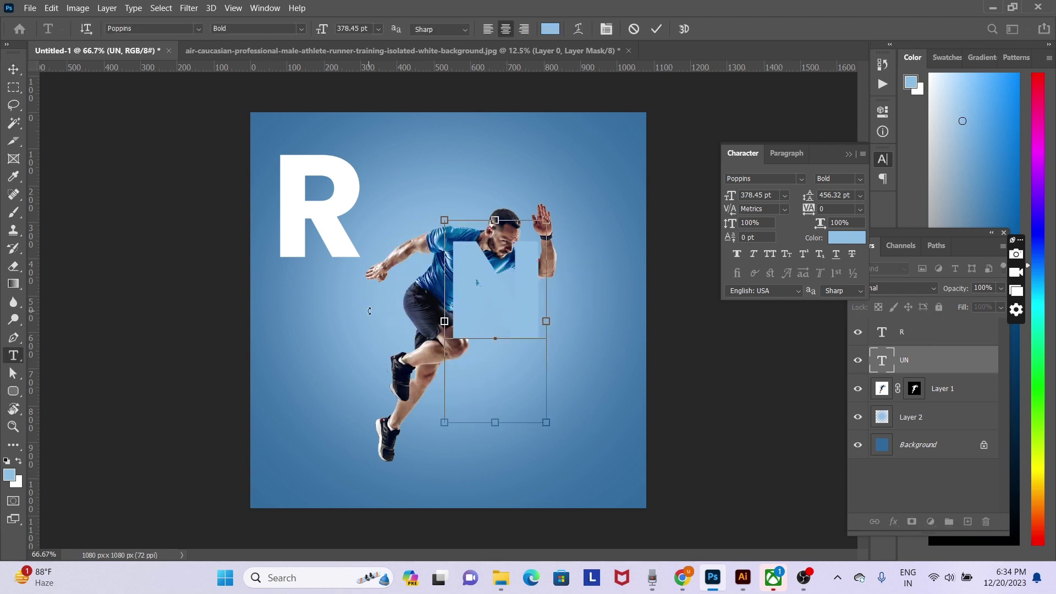
pyautogui.hotkey('ctrl', 'Return')
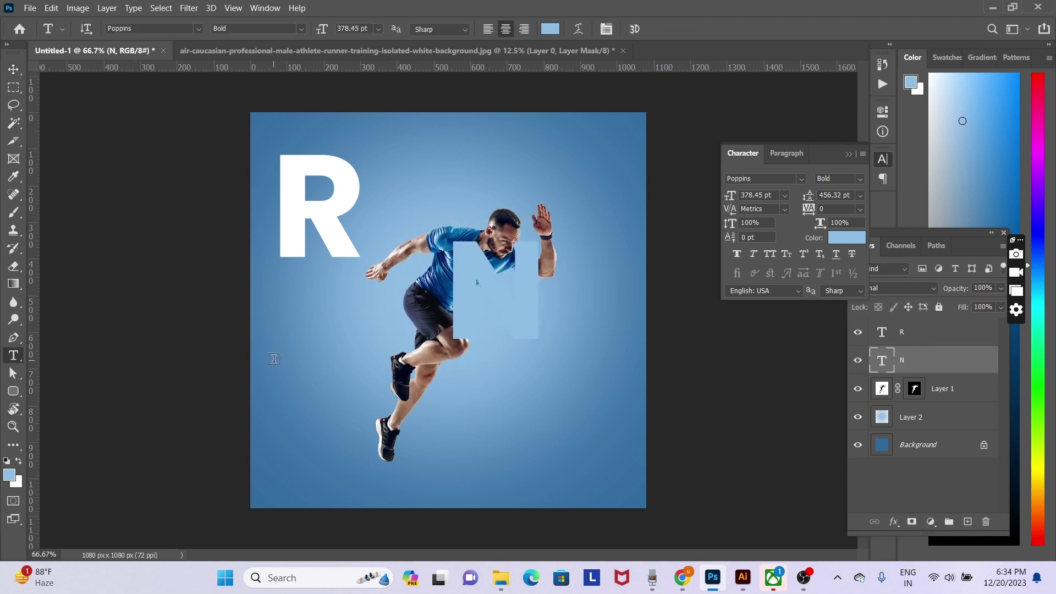
# Step: Add a separate text layer reading U below the runner, leaving the R text unedited
pyautogui.click(285, 340)
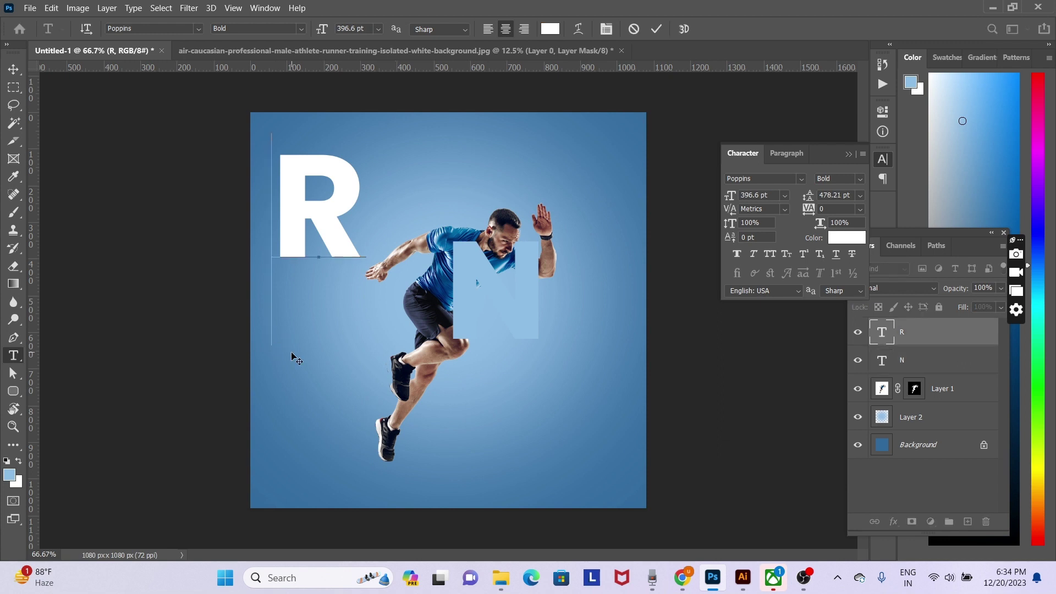
pyautogui.click(292, 352)
pyautogui.click(454, 435)
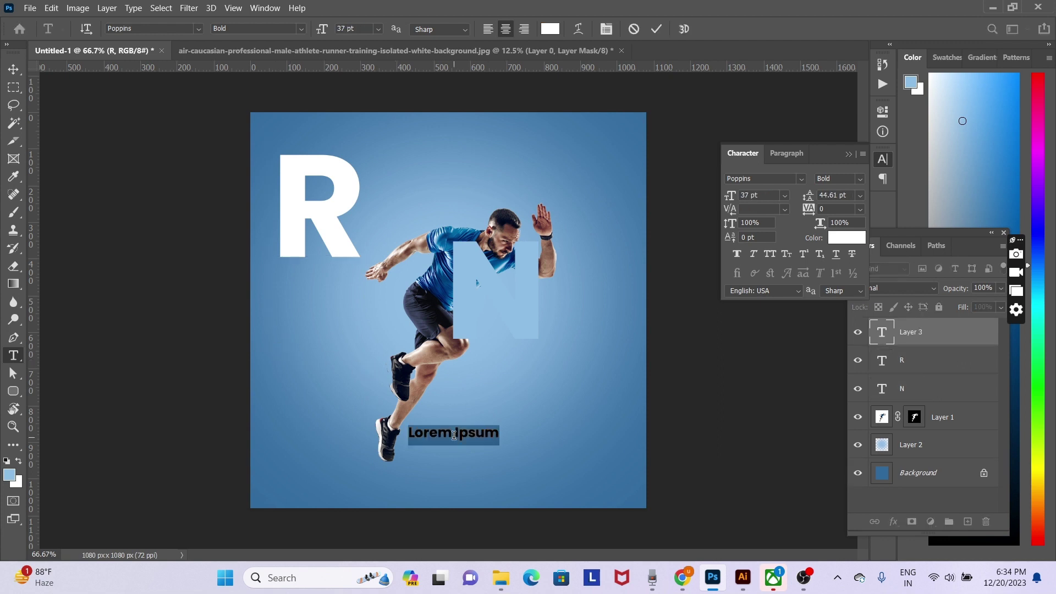
pyautogui.press('BackSpace')
pyautogui.write('U')
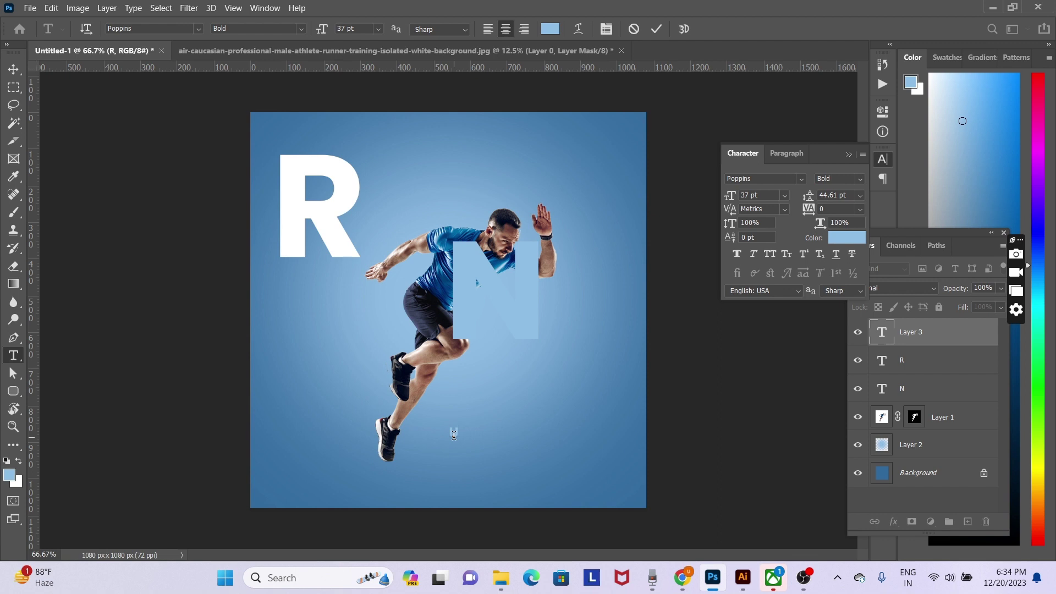
pyautogui.hotkey('ctrl', 'Return')
# Step: Enlarge the U to about 299 pt and fill it with white
pyautogui.press('v')
pyautogui.hotkey('ctrl', 't')
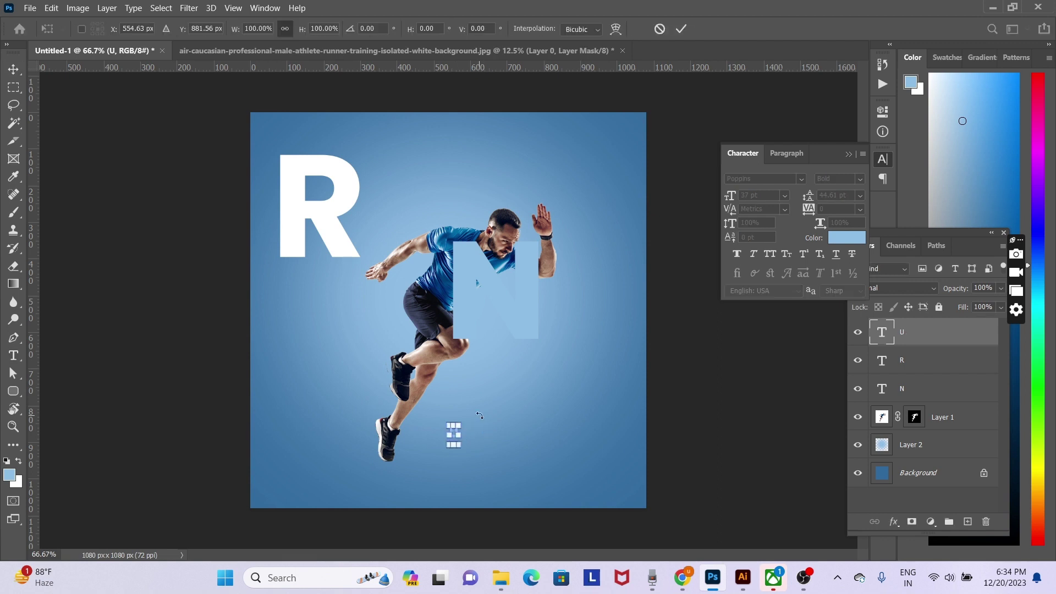
pyautogui.moveTo(460, 421); pyautogui.dragTo(565, 303)
pyautogui.press('Return')
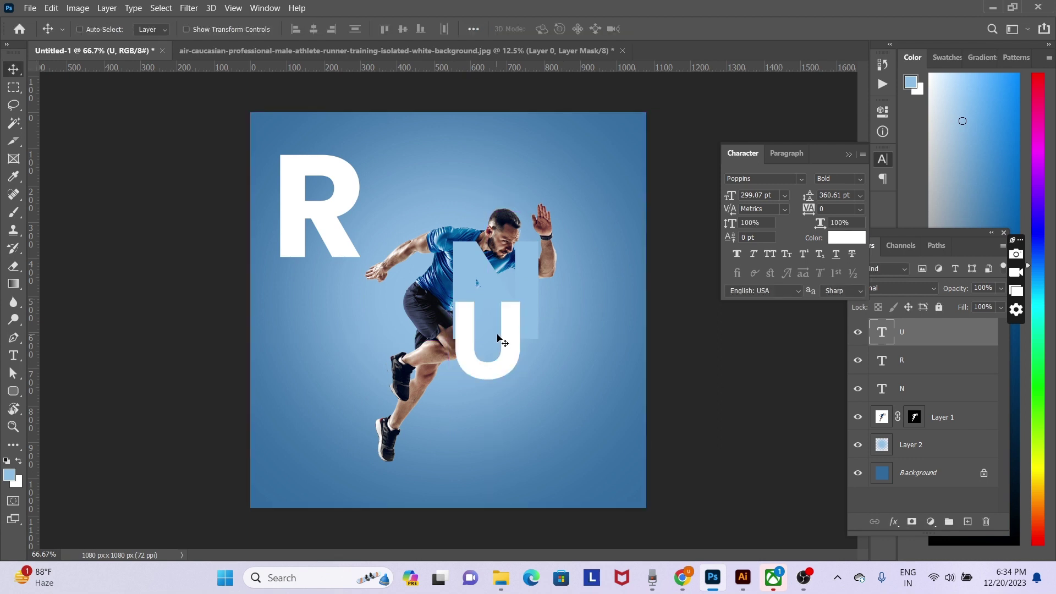
# Step: Move the U beneath the R and enlarge it to about 439 pt
pyautogui.moveTo(500, 342); pyautogui.dragTo(362, 337)
pyautogui.hotkey('ctrl', 't')
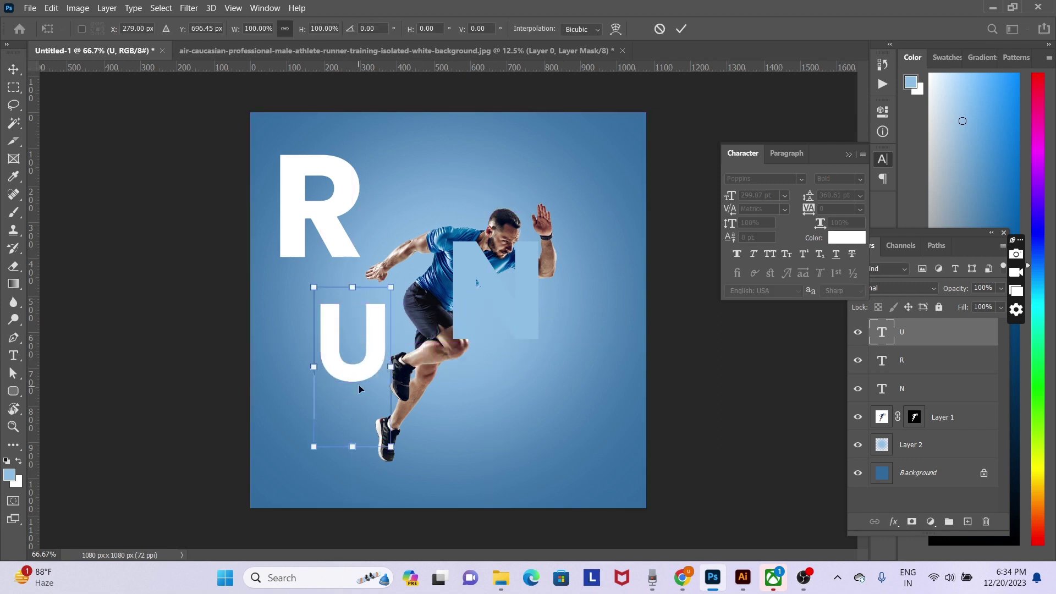
pyautogui.moveTo(390, 287); pyautogui.dragTo(400, 312)
pyautogui.press('Return')
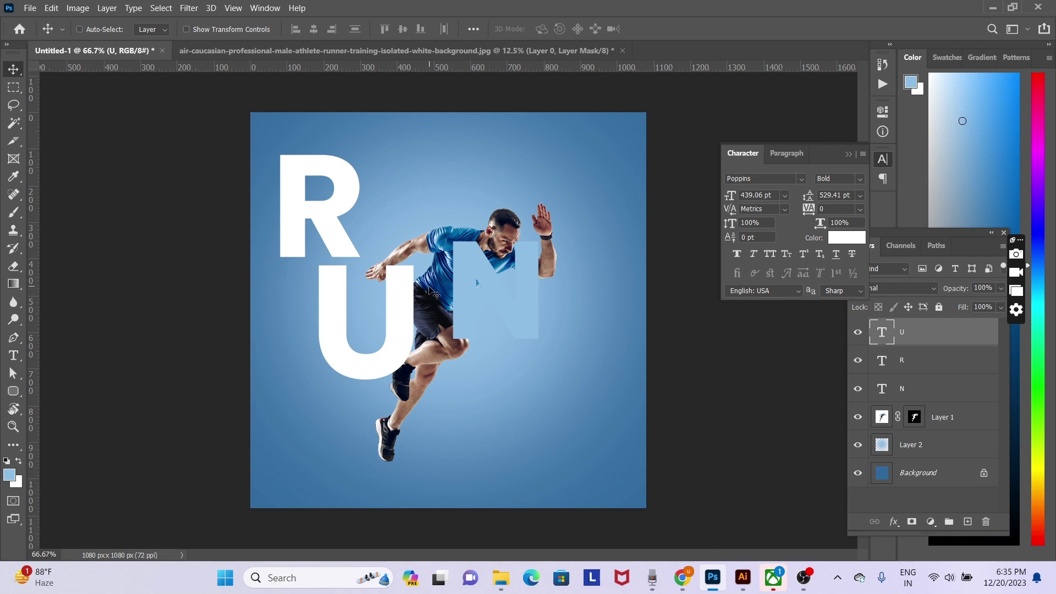
# Step: Fill the N with white and move it beside the runner's lower legs, diagonally below the U
pyautogui.rightClick(472, 285)
pyautogui.click(490, 291)
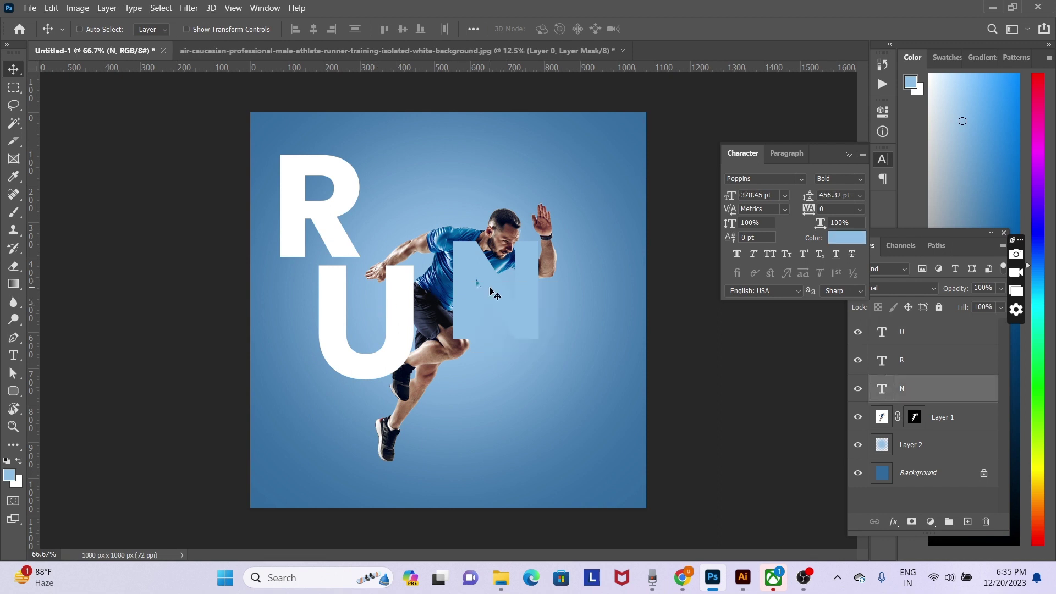
pyautogui.hotkey('ctrl', 'BackSpace')
pyautogui.moveTo(490, 291); pyautogui.dragTo(453, 408)
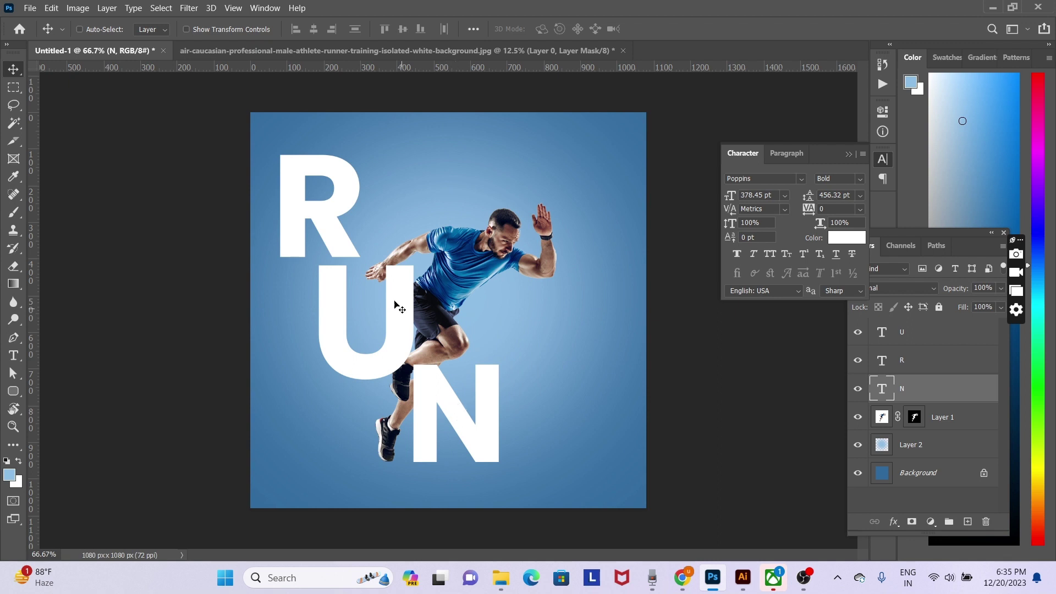
# Step: Move the R above the runner's back shoulder and send its layer one level down, below the N layer
pyautogui.rightClick(334, 206)
pyautogui.click(348, 209)
pyautogui.moveTo(348, 209); pyautogui.dragTo(433, 199)
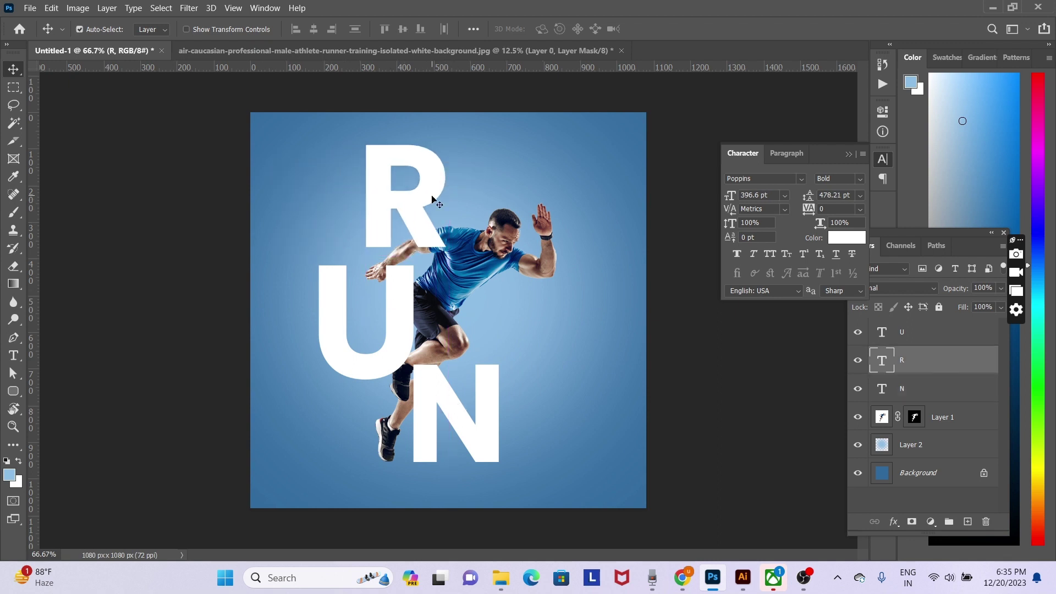
pyautogui.hotkey('ctrl', '[')
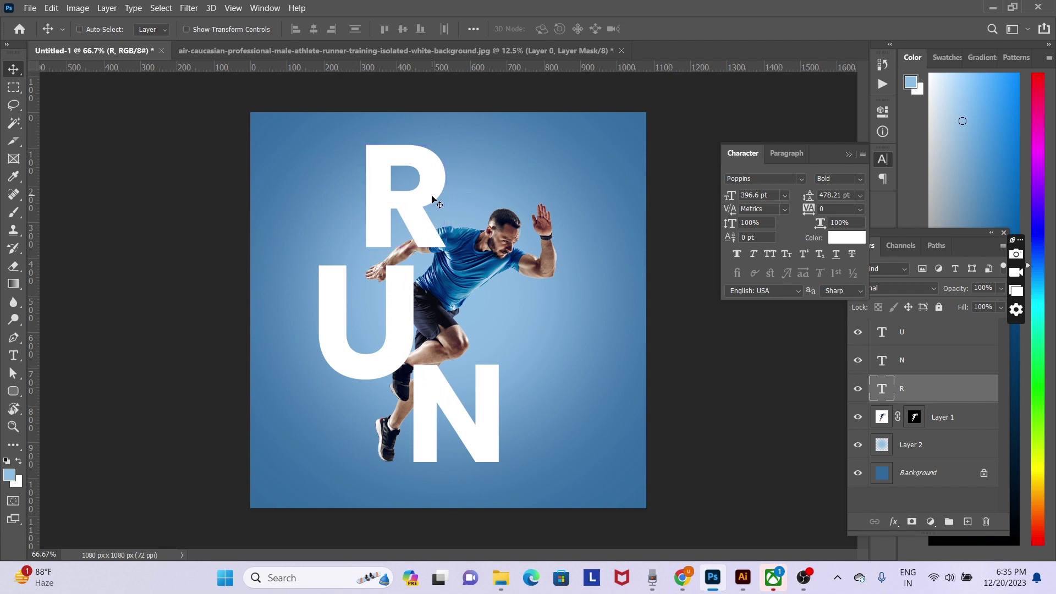
# Step: Make the U text layer the active layer
pyautogui.rightClick(407, 315)
pyautogui.click(412, 320)
pyautogui.press('ctrl')
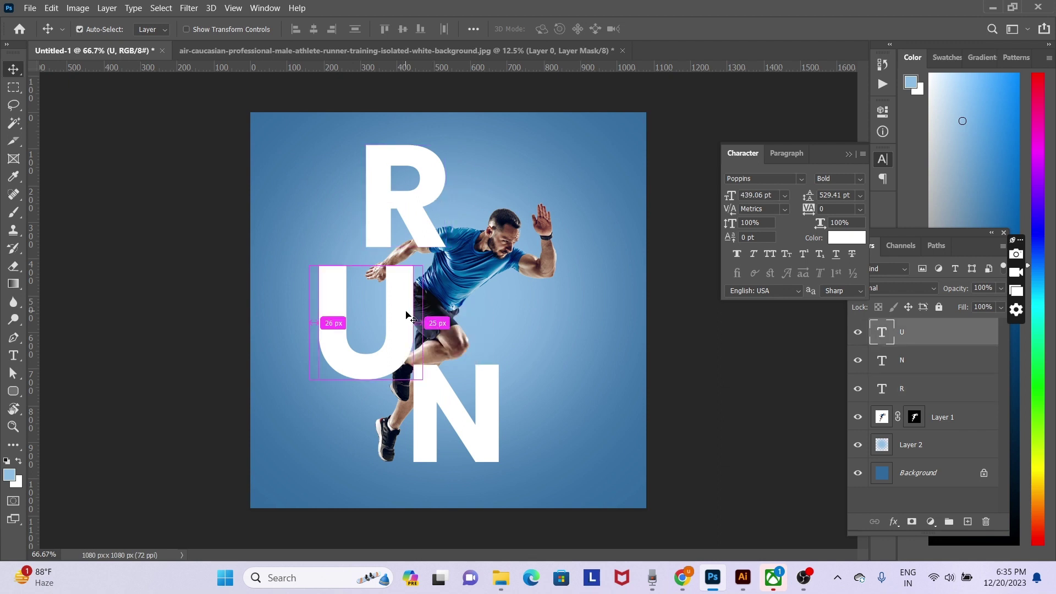
pyautogui.press('t')
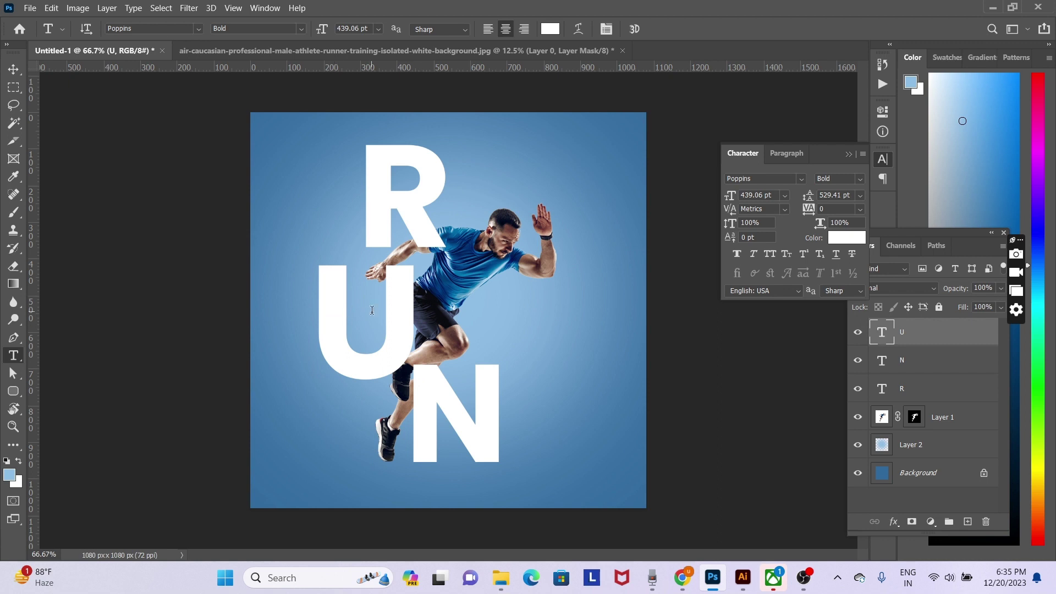
pyautogui.click(404, 320)
pyautogui.hotkey('ctrl', 'a')
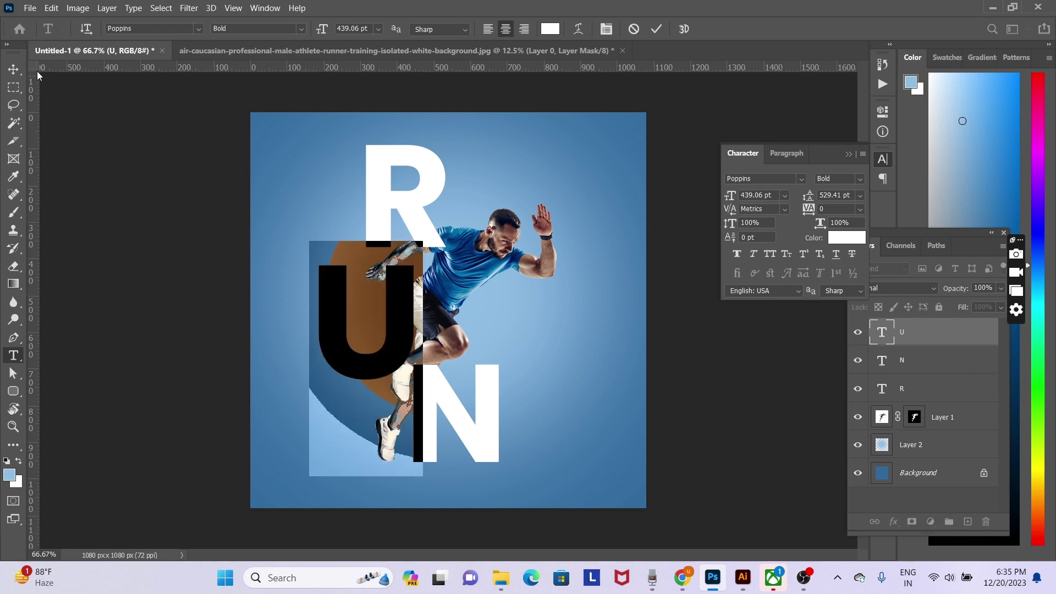
pyautogui.click(14, 69)
# Step: Shift the U slightly right and scale it down to about 380 pt
pyautogui.moveTo(406, 320); pyautogui.dragTo(418, 325)
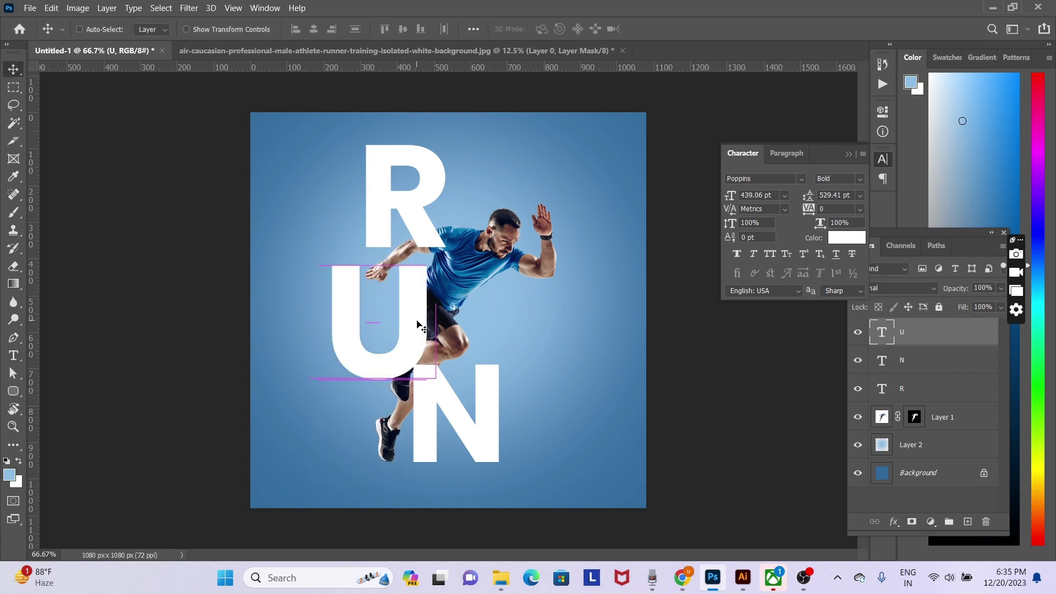
pyautogui.press('ctrl')
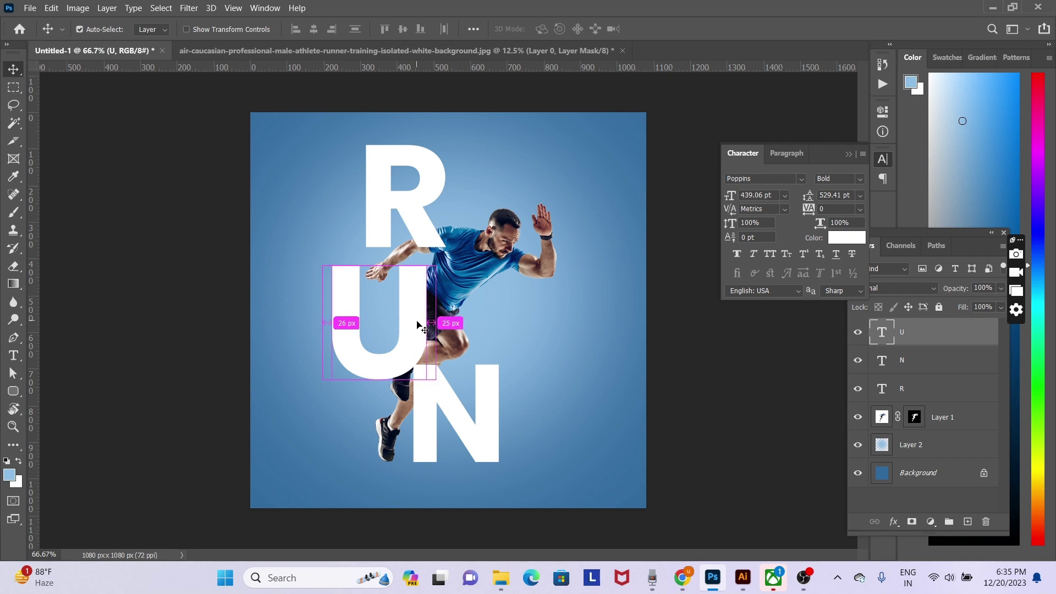
pyautogui.hotkey('ctrl', 't')
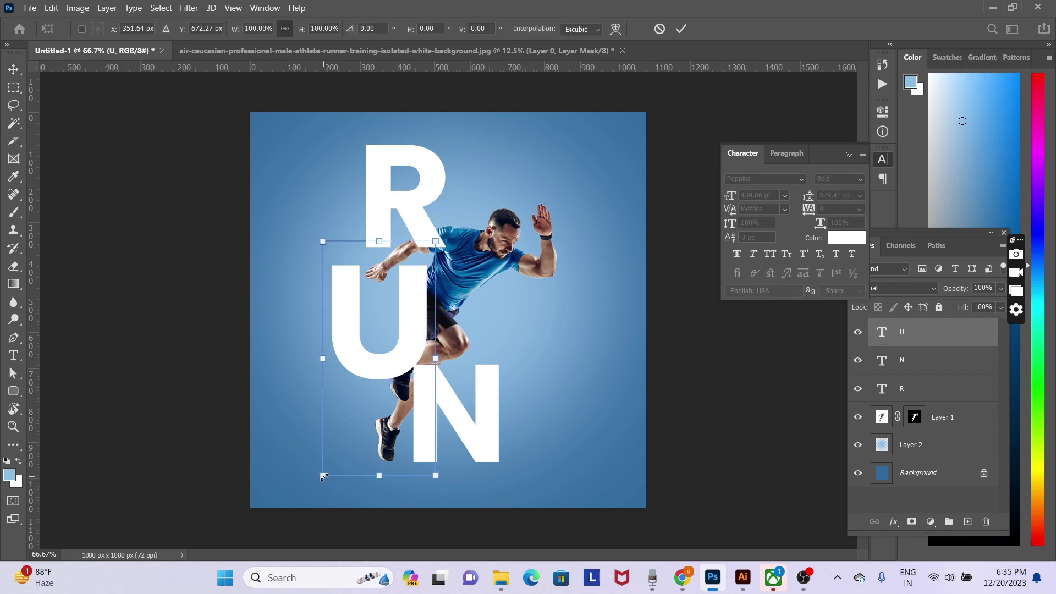
pyautogui.moveTo(323, 476); pyautogui.dragTo(345, 449)
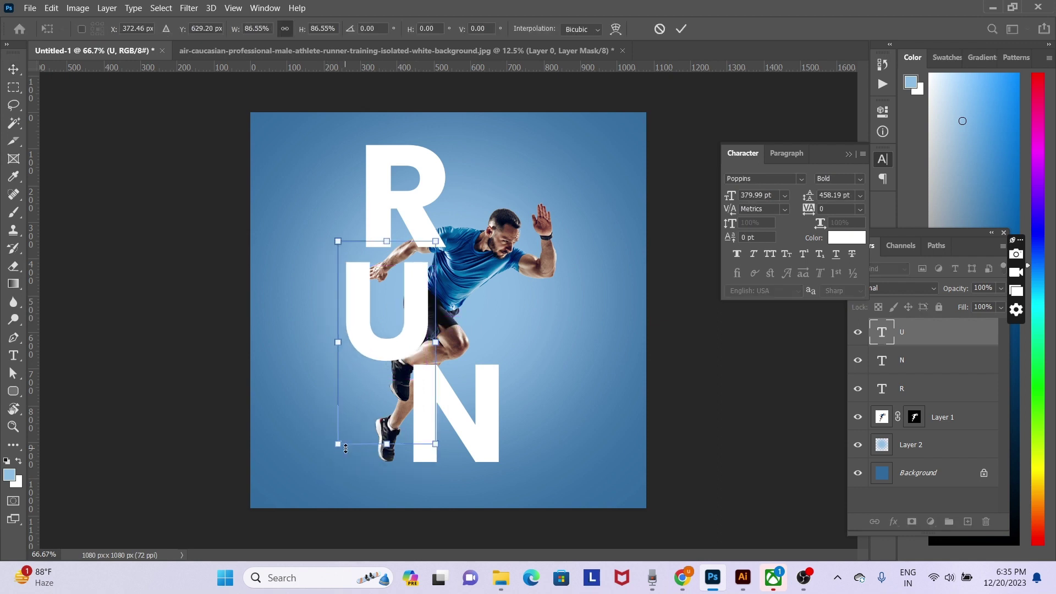
pyautogui.press('Return')
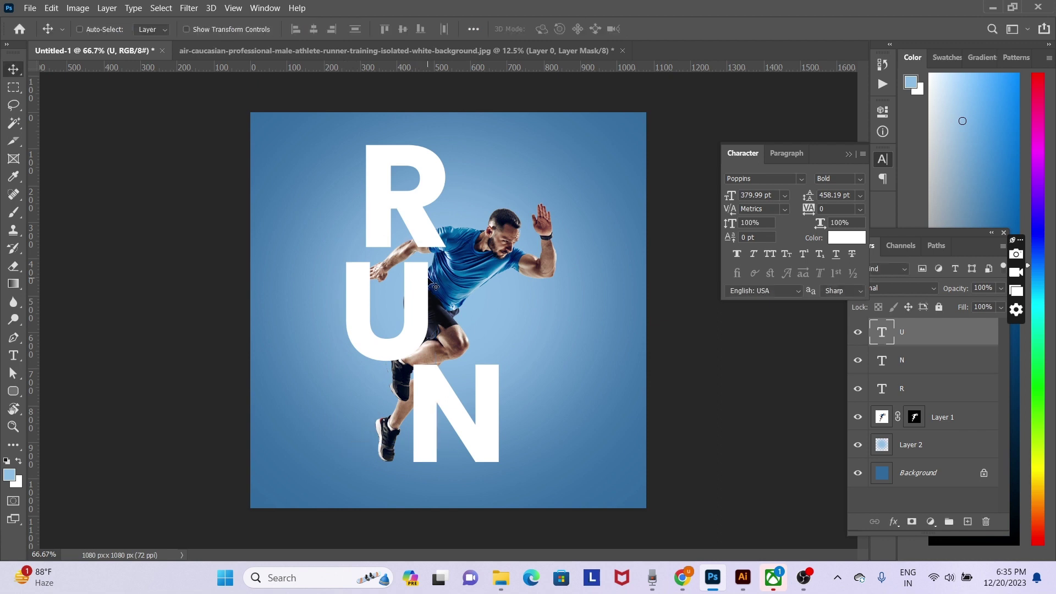
# Step: Move the U over the runner's hips between R and N, and send its layer behind the runner layer
pyautogui.moveTo(426, 282); pyautogui.dragTo(474, 287)
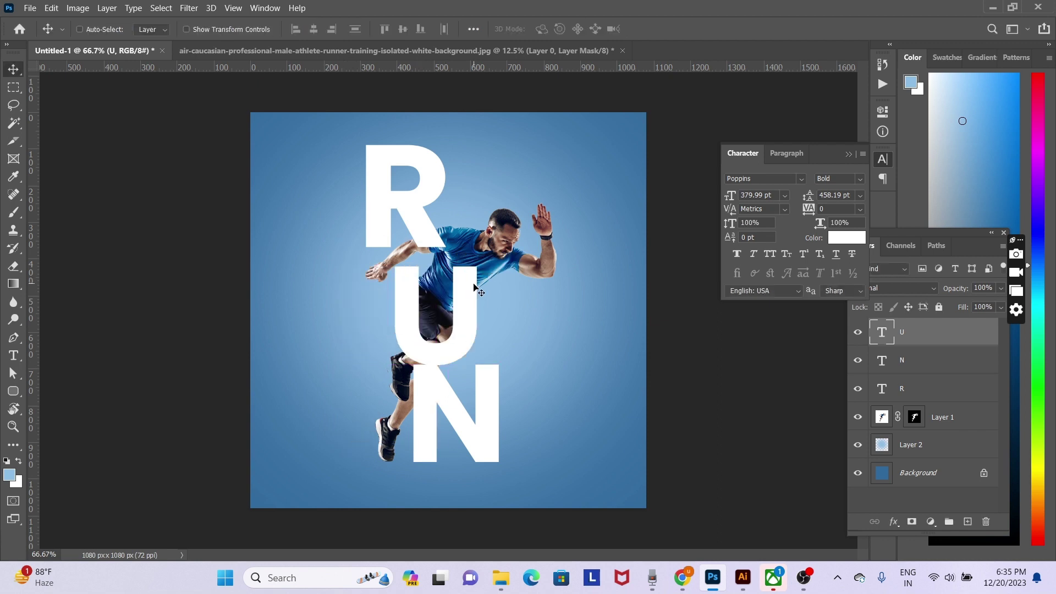
pyautogui.press('ctrl')
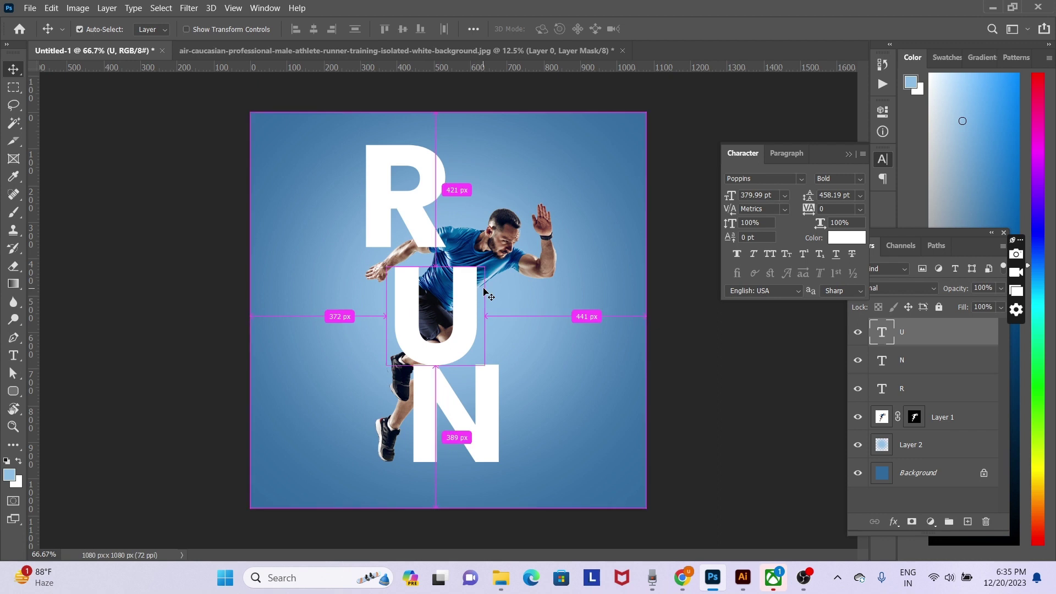
pyautogui.hotkey('ctrl', '[')
pyautogui.hotkey('ctrl', '[')
pyautogui.hotkey('ctrl', '[')
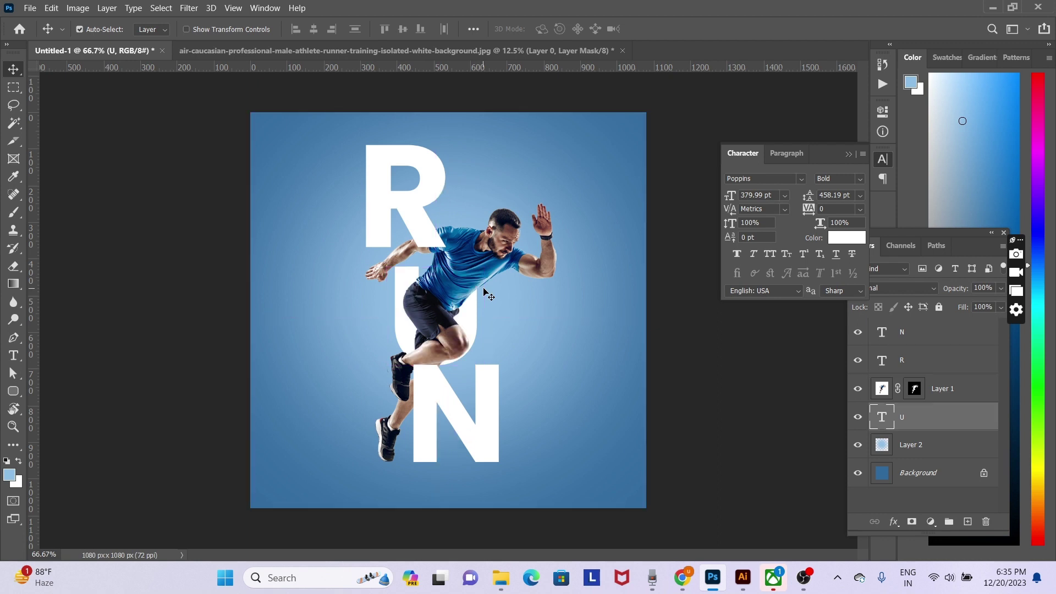
# Step: Move the N left so that its left edge lines up with the R above it
pyautogui.press('ctrl')
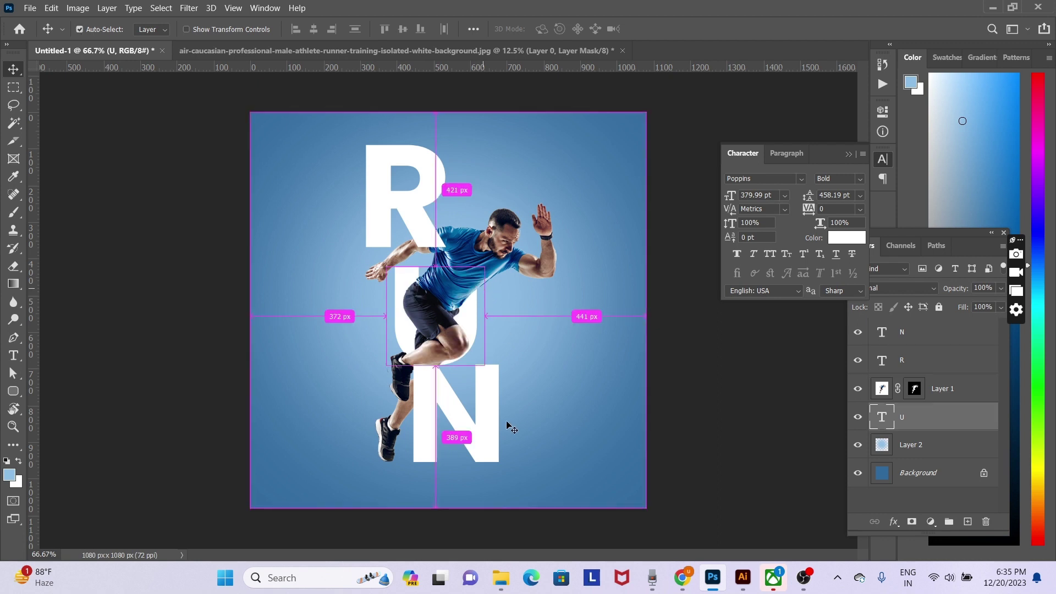
pyautogui.rightClick(494, 426)
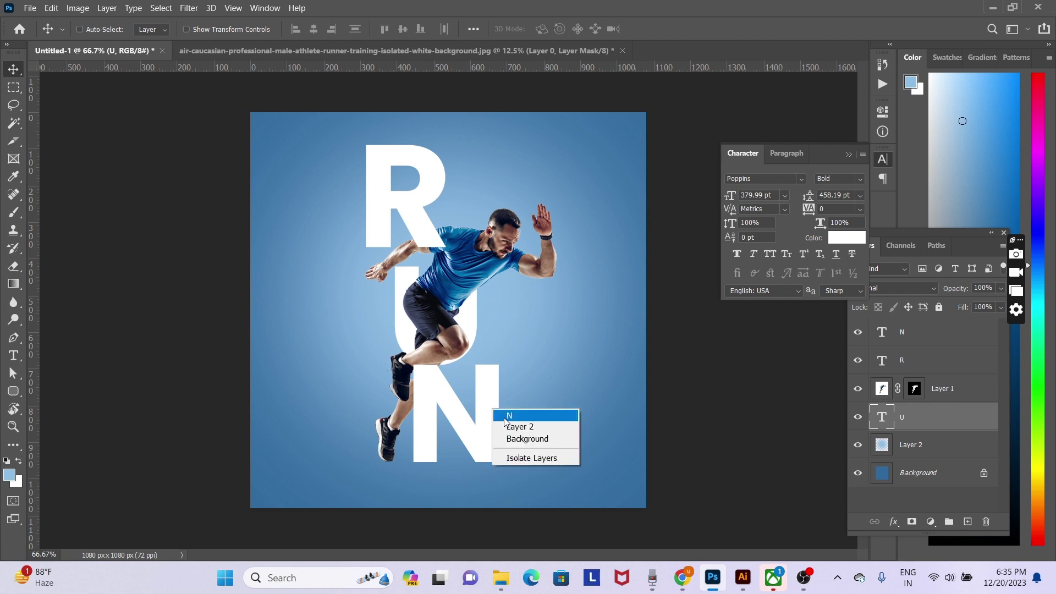
pyautogui.click(504, 416)
pyautogui.moveTo(502, 419); pyautogui.dragTo(460, 421)
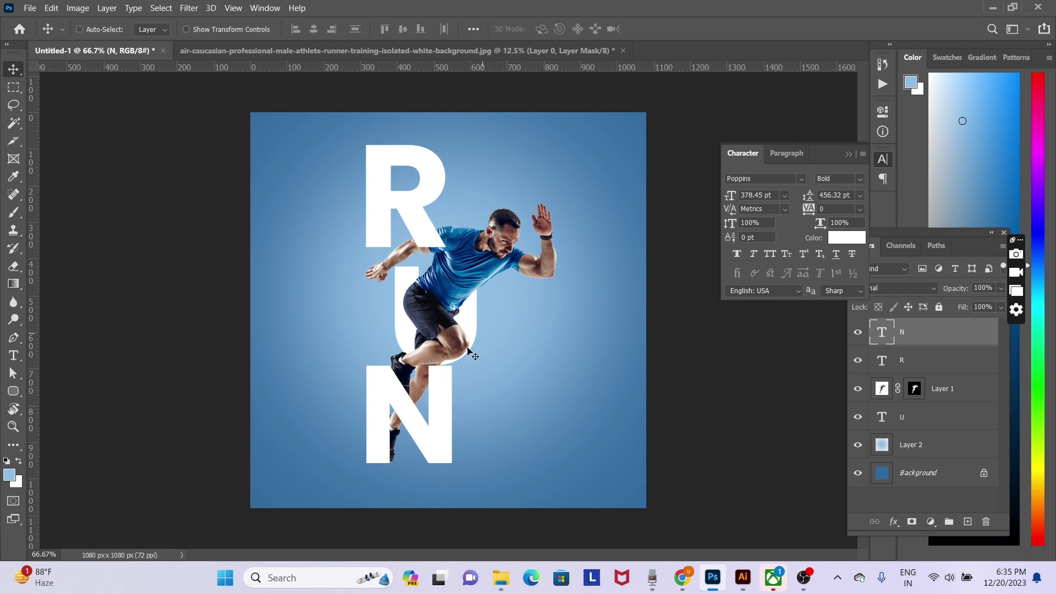
# Step: Make the U text layer active and nudge the letter up, closer to the R
pyautogui.rightClick(475, 326)
pyautogui.click(482, 331)
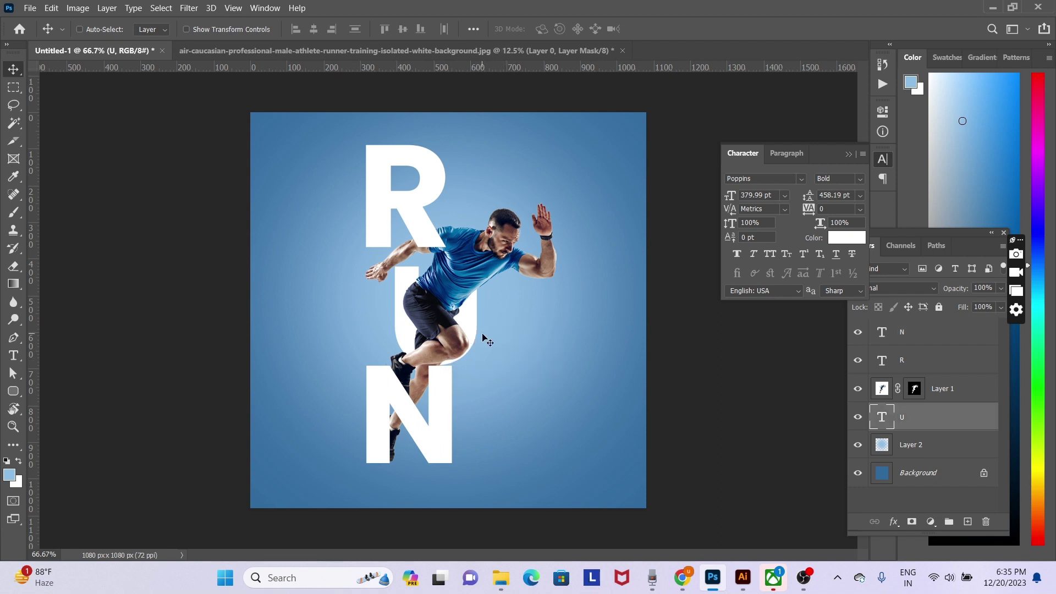
pyautogui.hotkey('shift', 'Up')
pyautogui.hotkey('shift', 'Up')
pyautogui.hotkey('shift', 'Up')
pyautogui.hotkey('shift', 'Up')
pyautogui.hotkey('shift', 'Up')
pyautogui.hotkey('shift', 'Up')
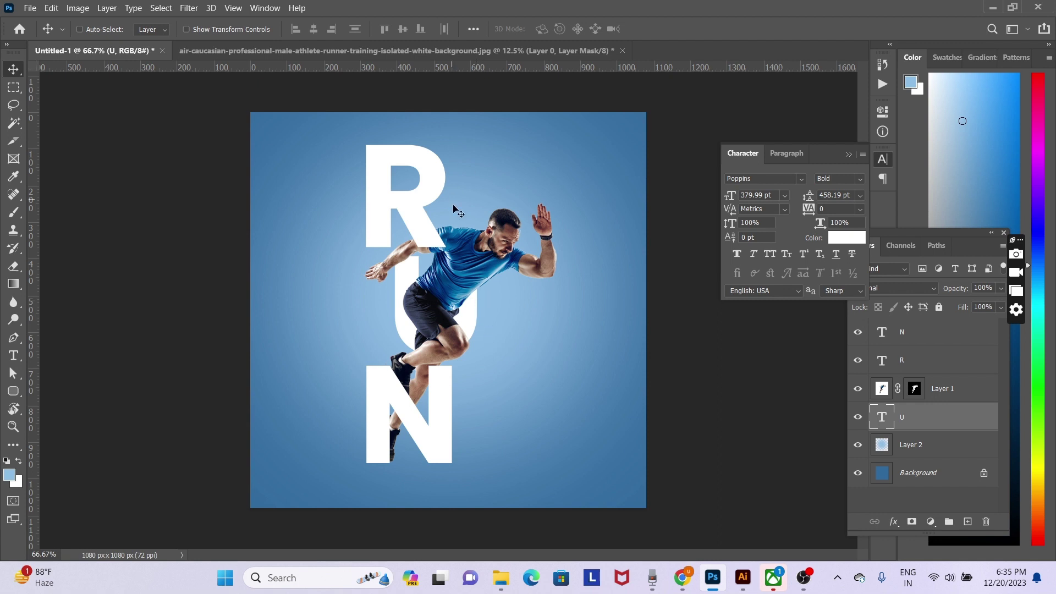
# Step: Select the R text layer and send it one level down, behind the runner layer
pyautogui.rightClick(420, 212)
pyautogui.click(435, 213)
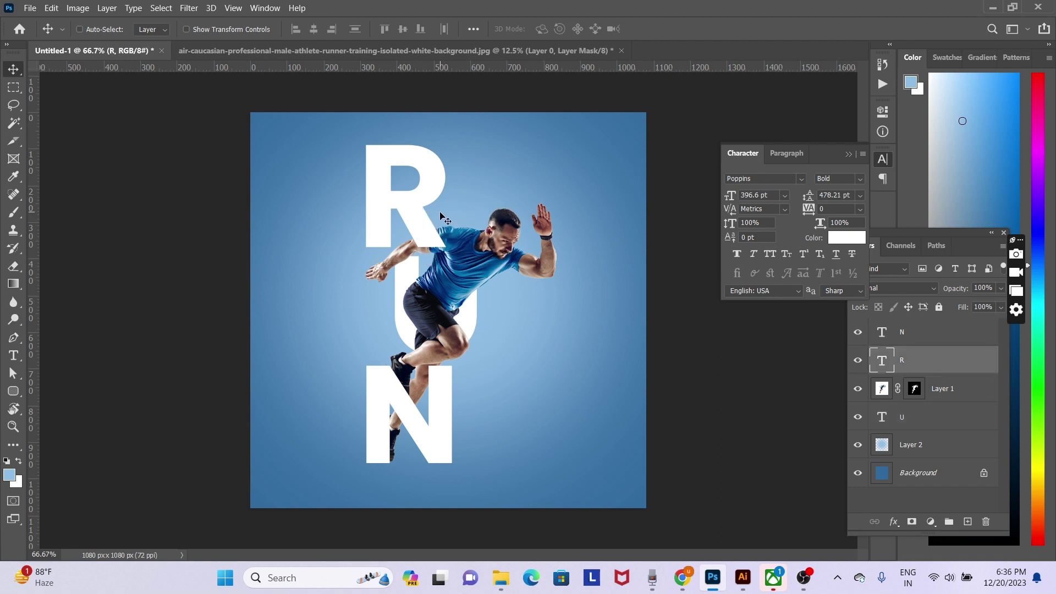
pyautogui.hotkey('ctrl', '[')
pyautogui.press('ctrl')
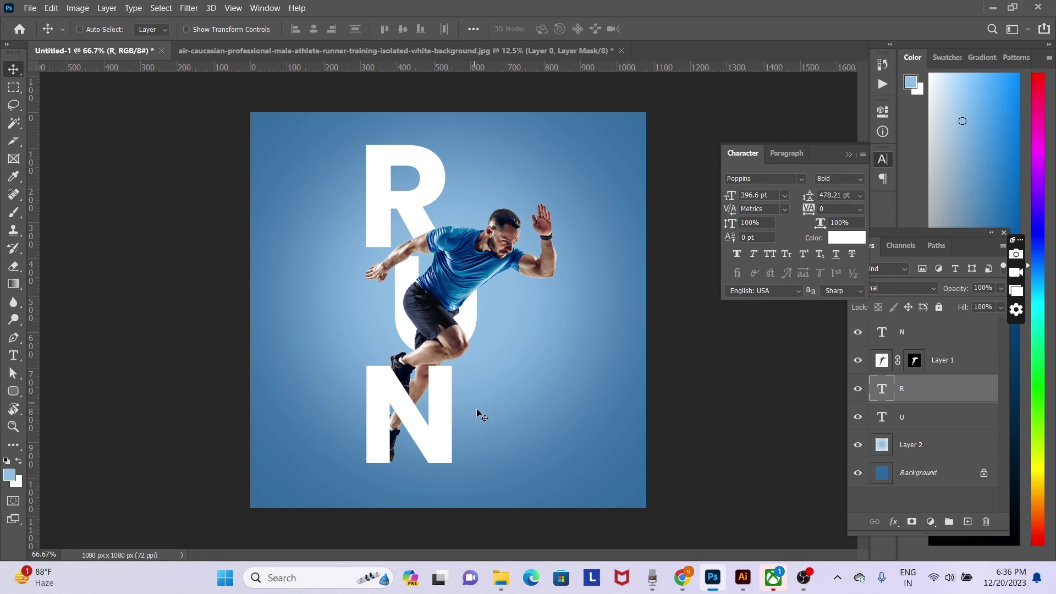
# Step: Select the N text layer and nudge the letter slightly down
pyautogui.rightClick(440, 440)
pyautogui.click(454, 449)
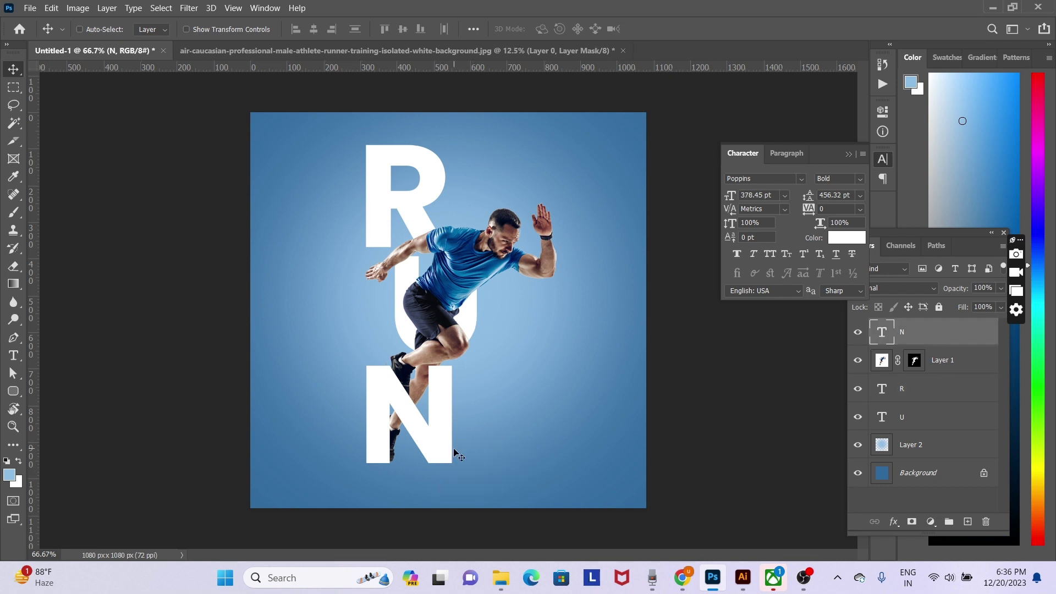
pyautogui.hotkey('shift', 'Down')
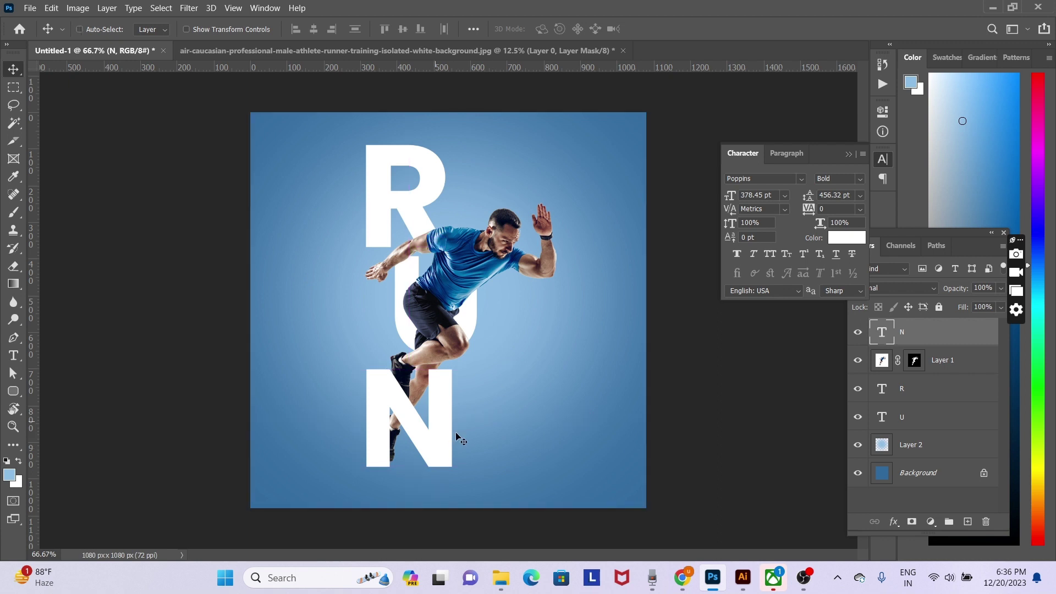
pyautogui.rightClick(434, 431)
pyautogui.click(442, 440)
pyautogui.rightClick(445, 422)
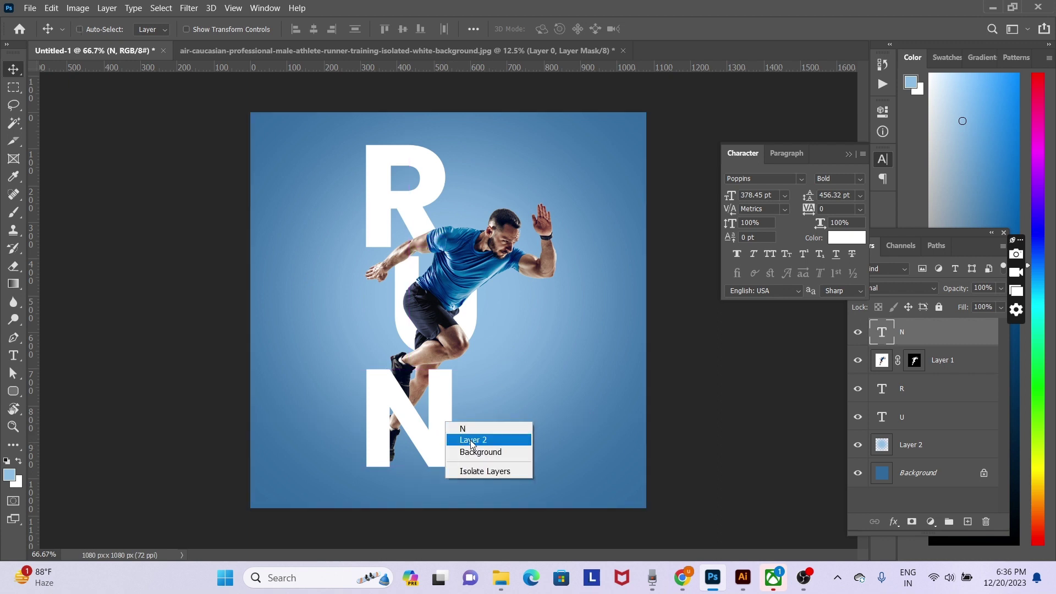
pyautogui.press('Escape')
# Step: Select the N, runner, R and U layers together and shift them right, closer to the middle of the canvas
pyautogui.keyDown('ctrl'); pyautogui.keyDown('shift'); pyautogui.click(410, 297); pyautogui.keyUp('shift'); pyautogui.keyUp('ctrl')
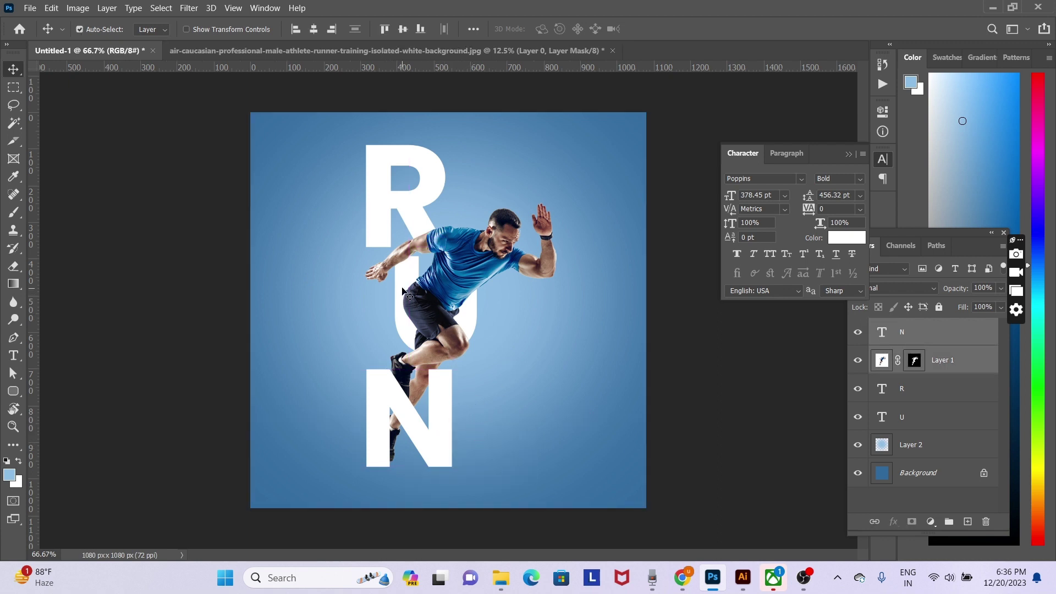
pyautogui.rightClick(410, 297)
pyautogui.keyDown('shift'); pyautogui.click(435, 294); pyautogui.keyUp('shift')
pyautogui.keyDown('shift'); pyautogui.click(434, 190); pyautogui.keyUp('shift')
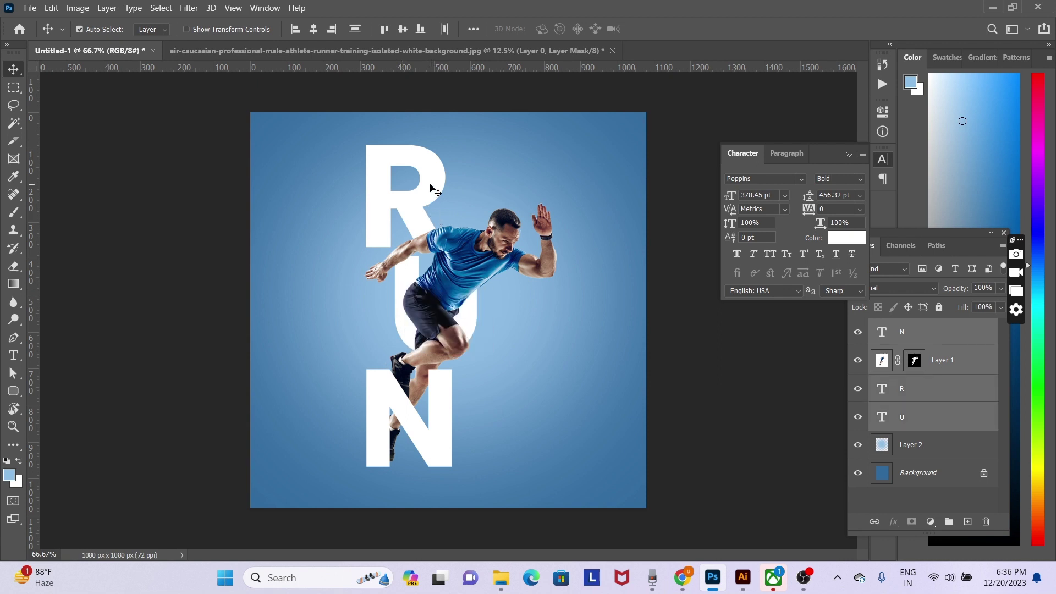
pyautogui.press('Right')
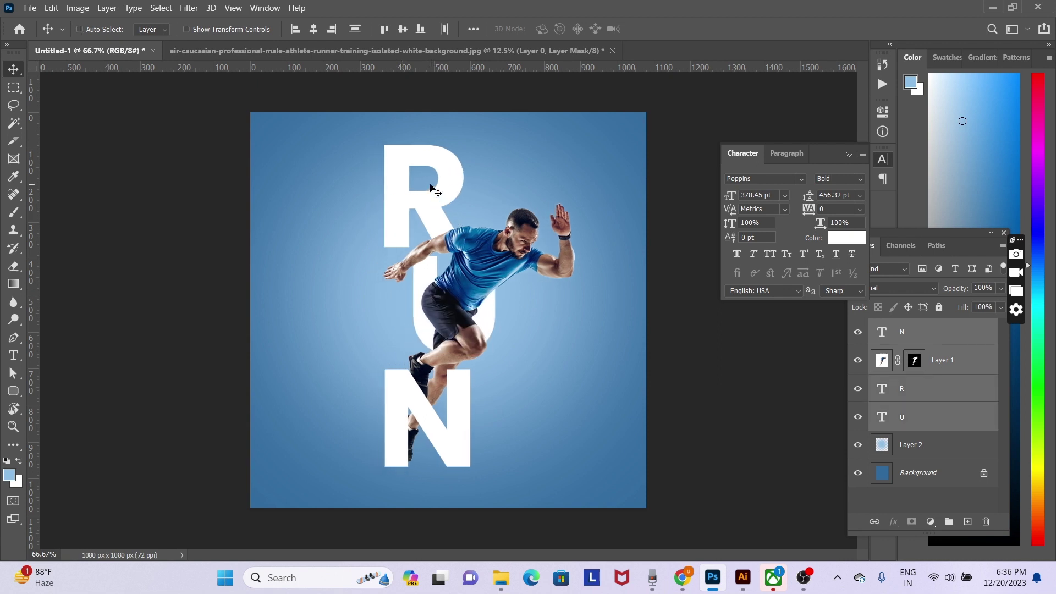
pyautogui.press('Left')
pyautogui.press('Left')
pyautogui.press('Left')
pyautogui.press('Left')
pyautogui.press('Left')
pyautogui.press('Left')
pyautogui.press('Left')
pyautogui.press('Left')
pyautogui.press('Left')
pyautogui.press('Left')
pyautogui.press('Left')
pyautogui.press('Left')
pyautogui.press('Left')
pyautogui.press('Left')
pyautogui.press('Left')
pyautogui.press('Left')
pyautogui.press('Left')
pyautogui.press('Left')
pyautogui.press('Left')
pyautogui.press('Left')
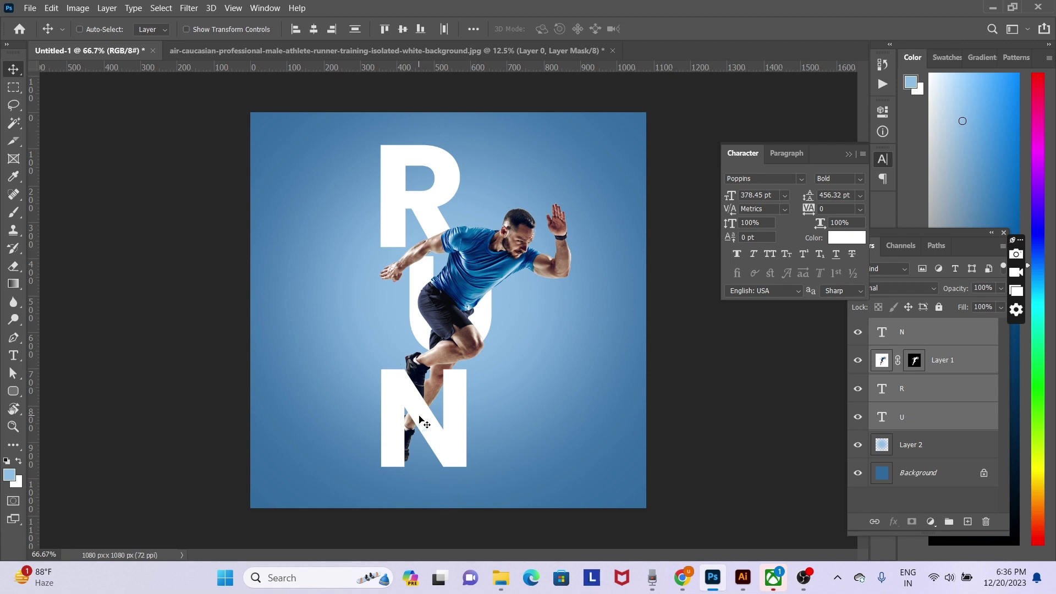
# Step: Convert the masked runner layer to a smart object and rasterize it into a plain pixel layer
pyautogui.rightClick(463, 286)
pyautogui.click(486, 290)
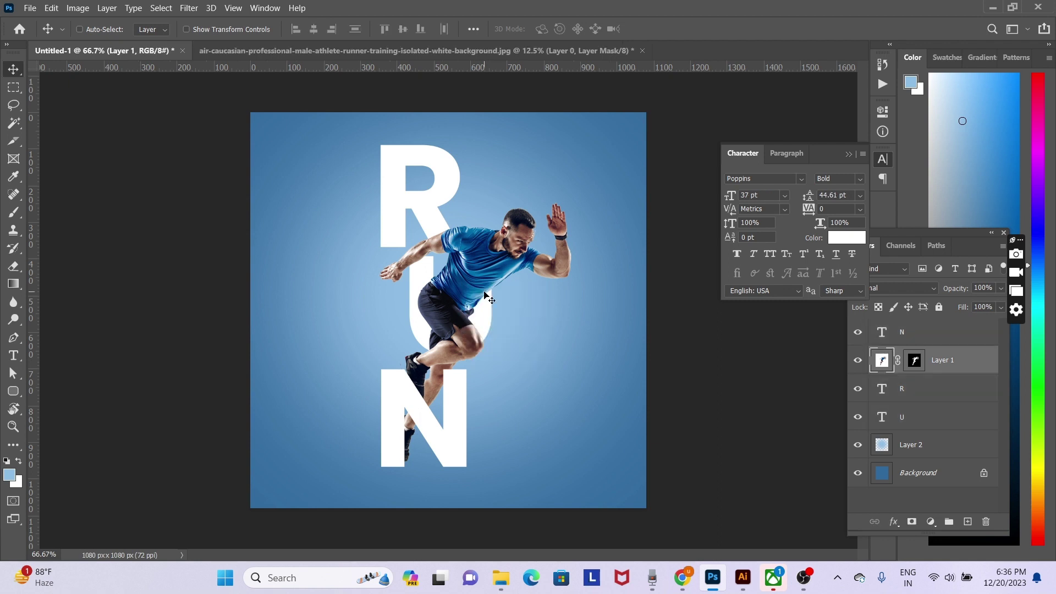
pyautogui.rightClick(942, 357)
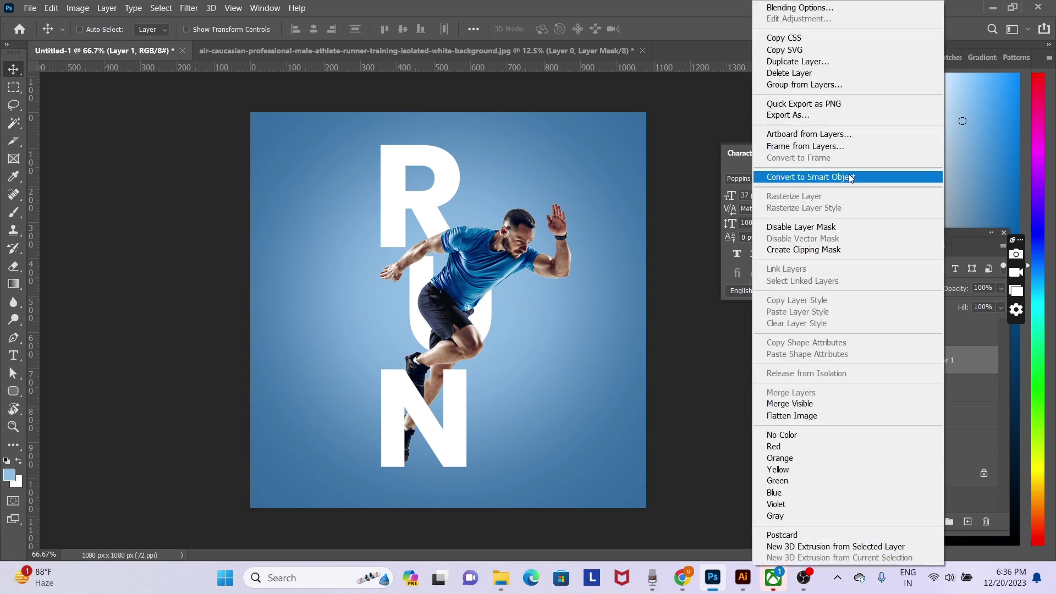
pyautogui.click(850, 175)
pyautogui.rightClick(928, 357)
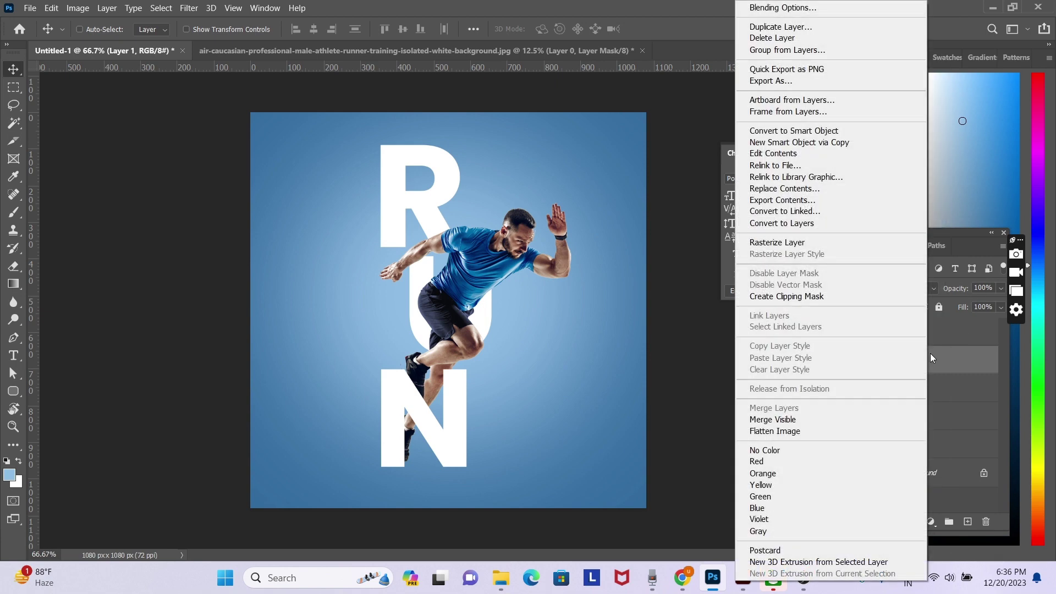
pyautogui.click(787, 244)
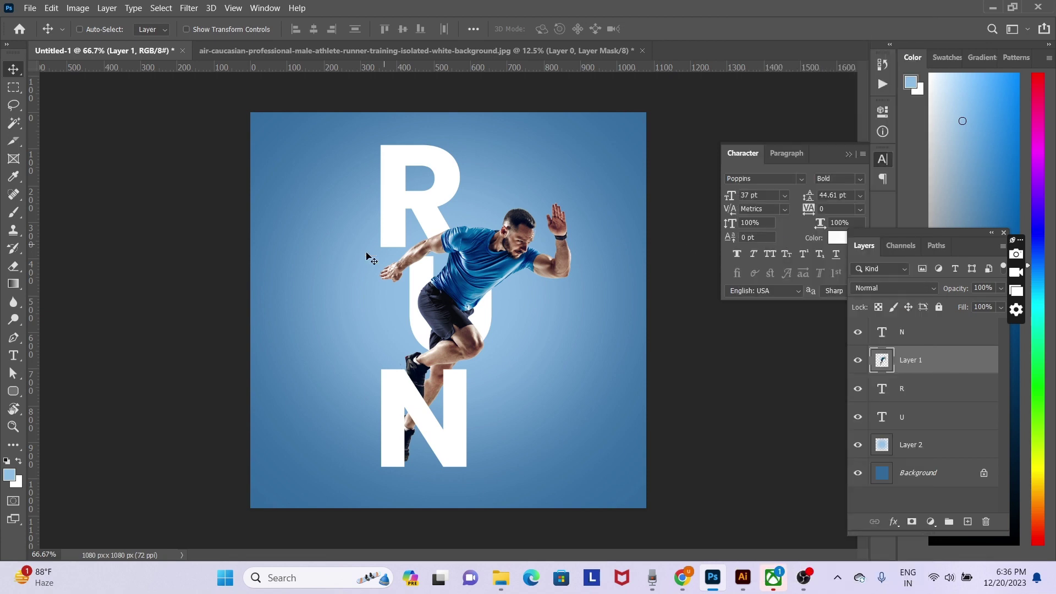
# Step: Duplicate the runner layer and bring the copy one level up, above the N text layer
pyautogui.moveTo(491, 277)
pyautogui.mouseDown()
pyautogui.moveTo(559, 302)
pyautogui.moveTo(492, 280)
pyautogui.mouseUp()
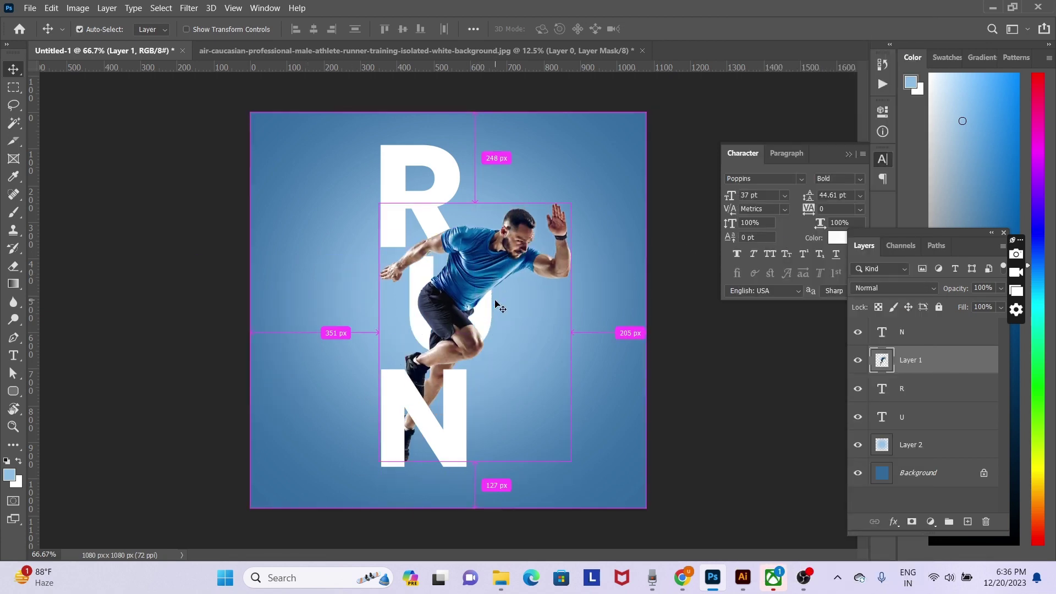
pyautogui.hotkey('ctrl', 'j')
pyautogui.hotkey('ctrl', ']')
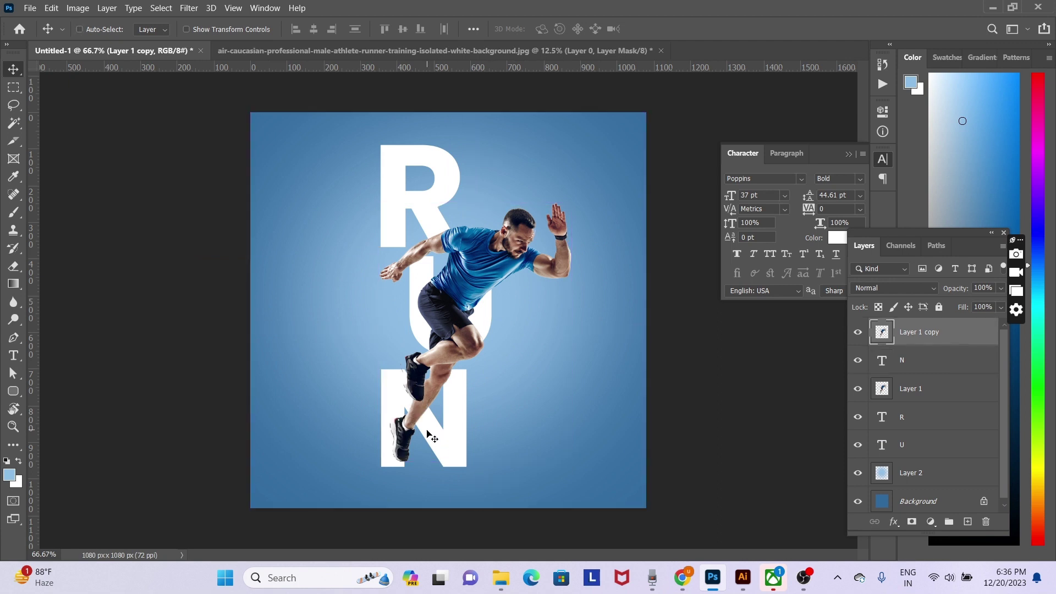
# Step: Try to erase the runner copy's lower leg and shoes over the N, reducing the soft Eraser to 50 px
pyautogui.rightClick(422, 374)
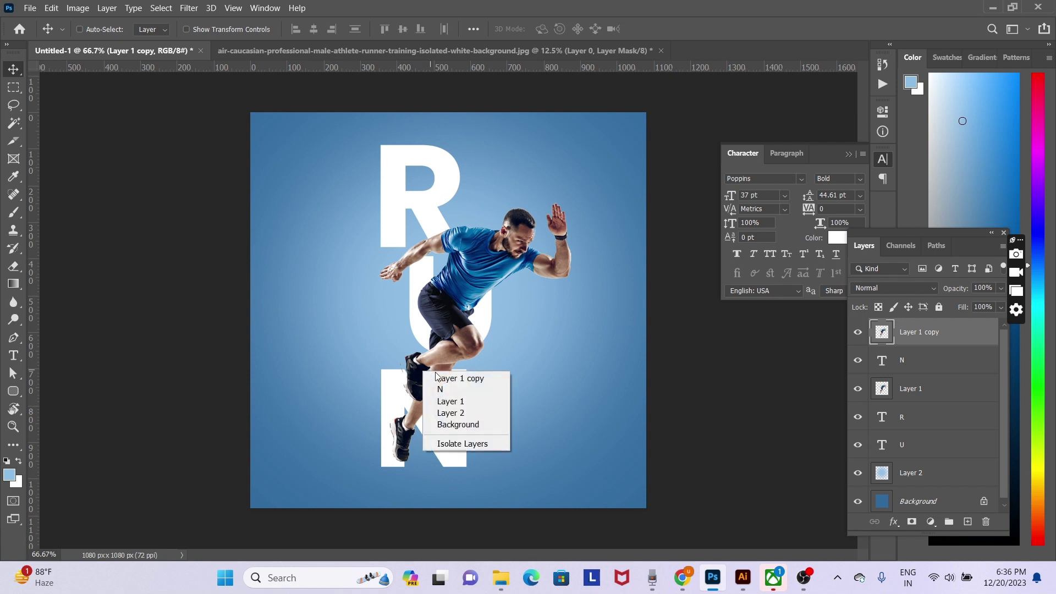
pyautogui.rightClick(464, 293)
pyautogui.press('Escape')
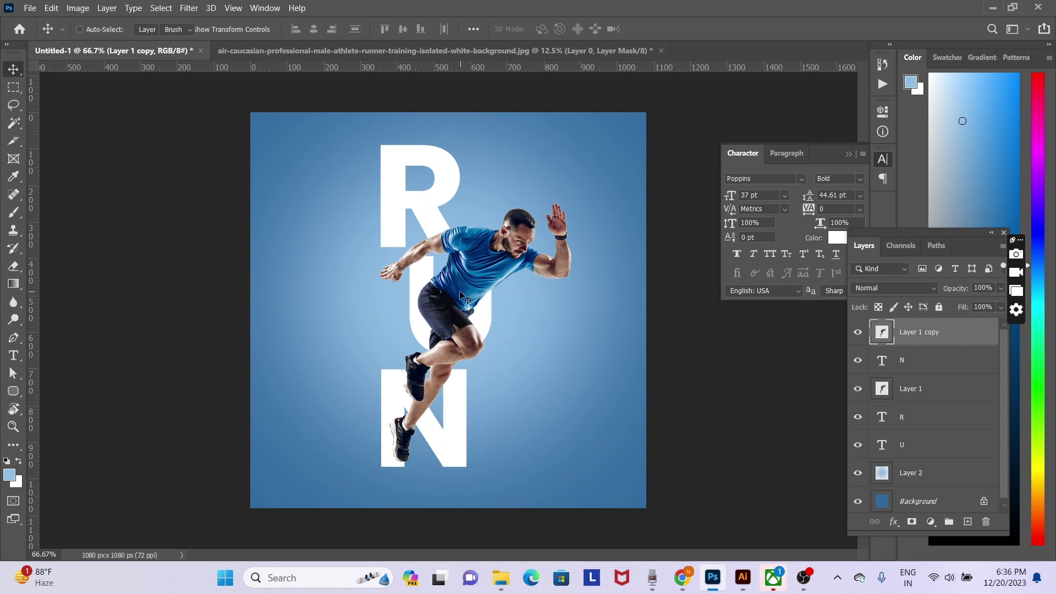
pyautogui.press('e')
pyautogui.press('[')
pyautogui.press('[')
pyautogui.press('[')
pyautogui.press('[')
pyautogui.press('[')
pyautogui.press('[')
pyautogui.press('[')
pyautogui.press('[')
pyautogui.press('[')
pyautogui.press('[')
pyautogui.press('[')
pyautogui.press('[')
pyautogui.press('[')
pyautogui.press('[')
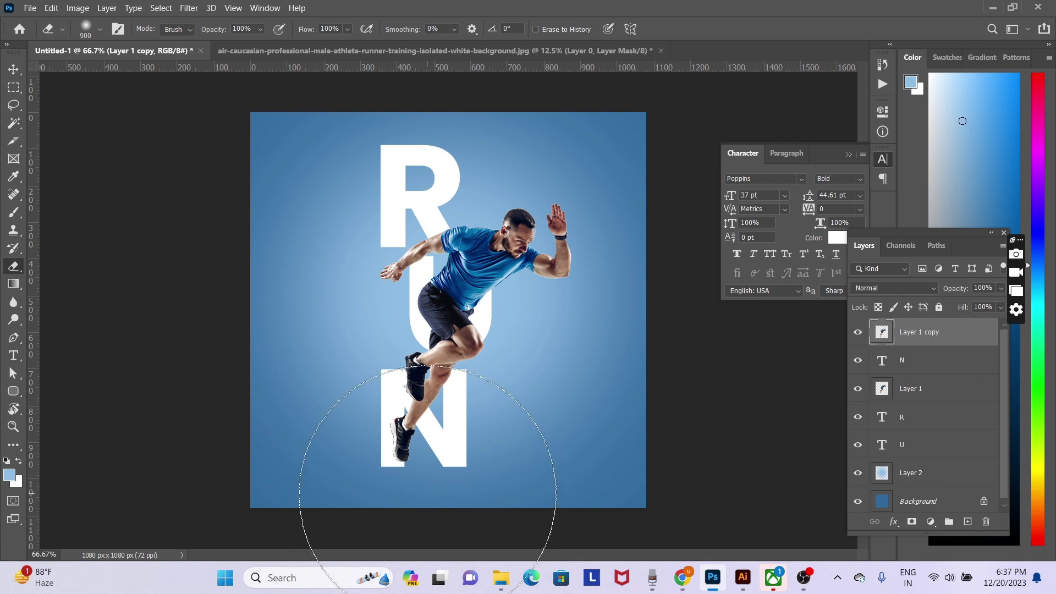
pyautogui.press('[')
pyautogui.press('[')
pyautogui.moveTo(389, 411)
pyautogui.mouseDown()
pyautogui.moveTo(411, 507)
pyautogui.moveTo(392, 421)
pyautogui.moveTo(405, 458)
pyautogui.moveTo(404, 413)
pyautogui.moveTo(409, 462)
pyautogui.moveTo(400, 425)
pyautogui.moveTo(400, 454)
pyautogui.moveTo(409, 417)
pyautogui.moveTo(415, 437)
pyautogui.moveTo(423, 407)
pyautogui.mouseUp()
pyautogui.press('[')
pyautogui.press('[')
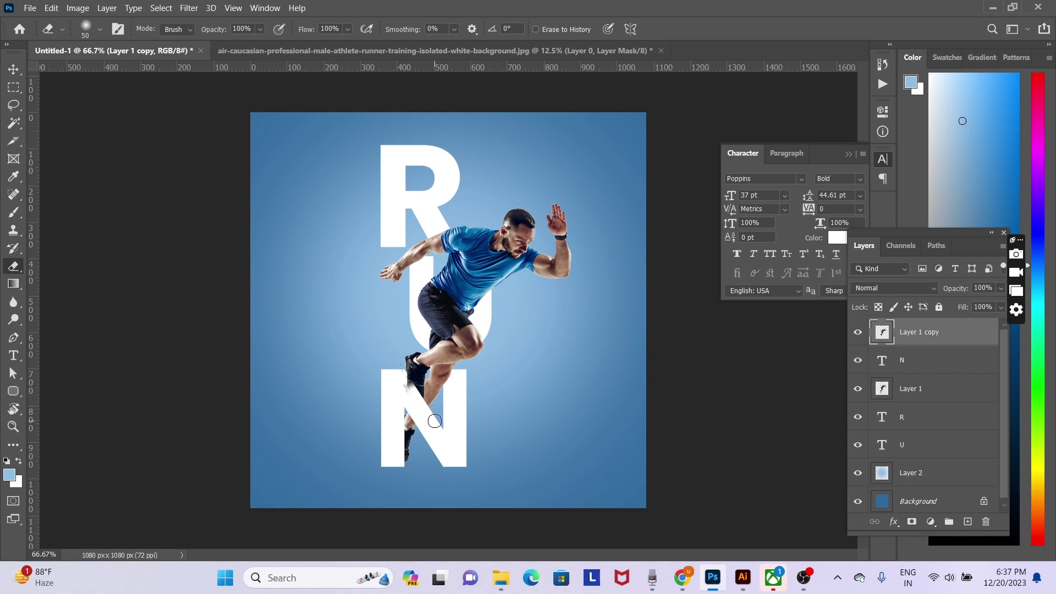
# Step: Undo all eraser strokes on the runner copy's legs and shoes
pyautogui.hotkey('ctrl', 'z')
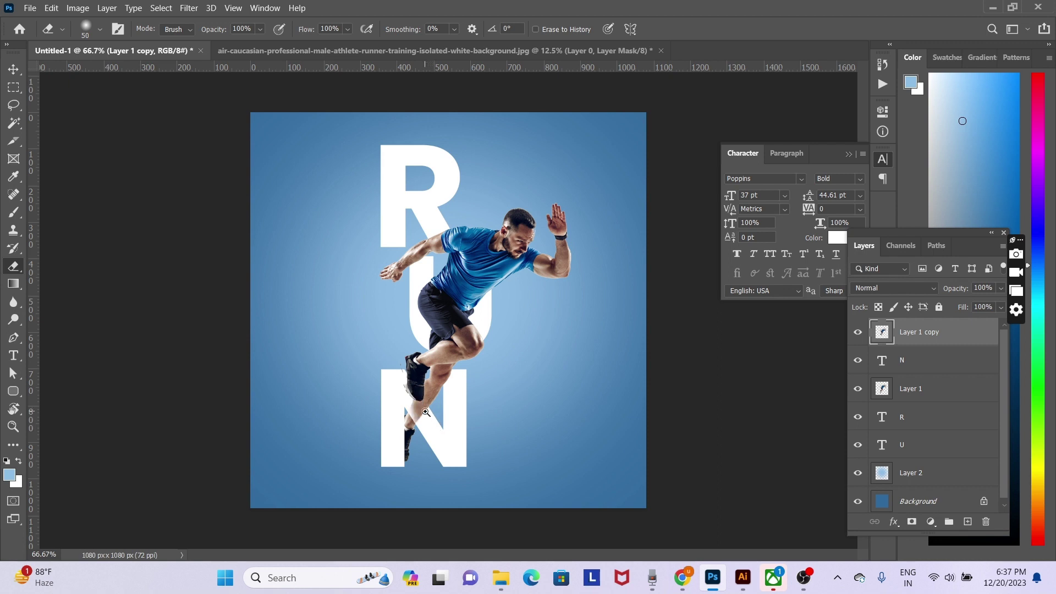
pyautogui.click(426, 412)
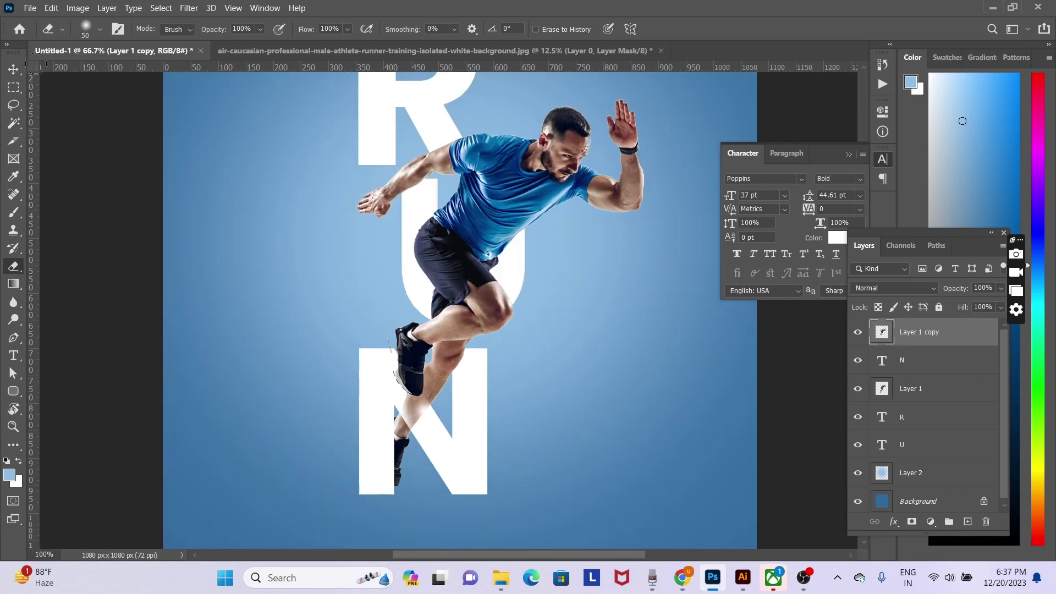
pyautogui.press('v')
pyautogui.hotkey('ctrl', '+')
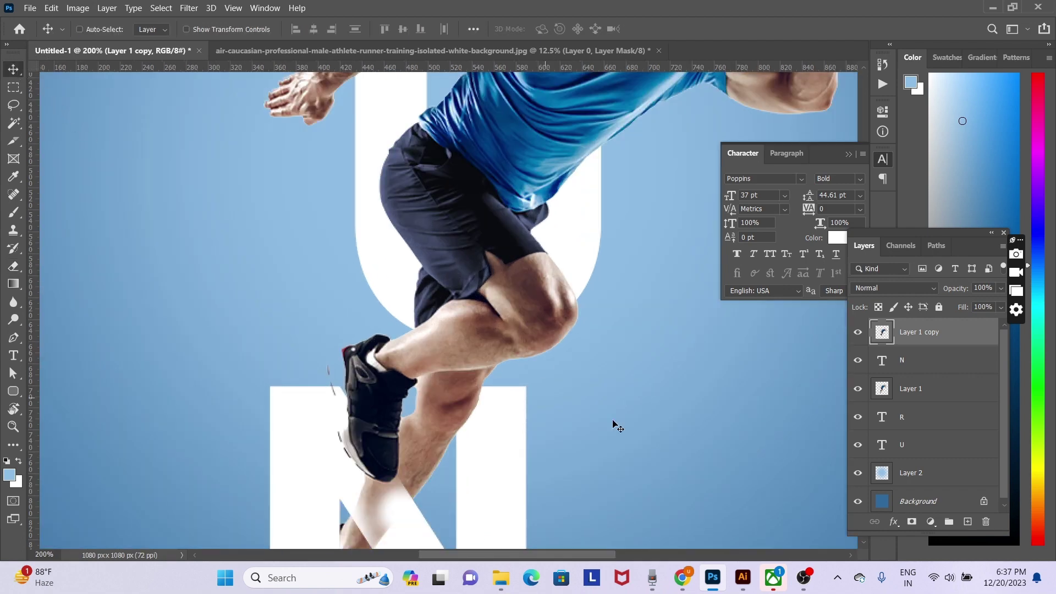
pyautogui.scroll(-3, 506, 467)
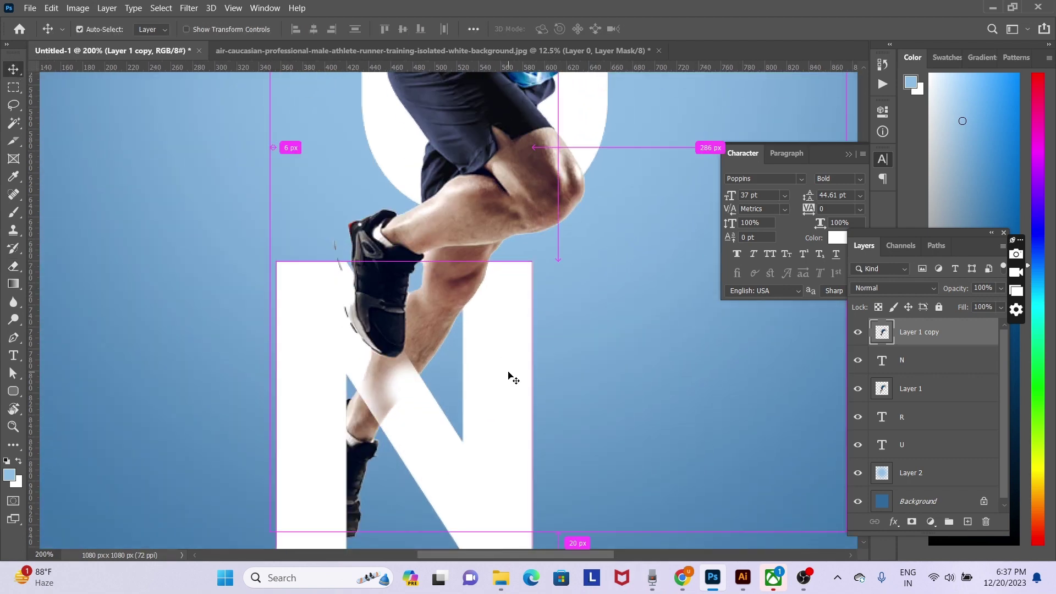
pyautogui.hotkey('ctrl', 'z')
pyautogui.hotkey('ctrl', 'z')
pyautogui.hotkey('ctrl', 'z')
pyautogui.hotkey('ctrl', 'z')
pyautogui.hotkey('ctrl', 'z')
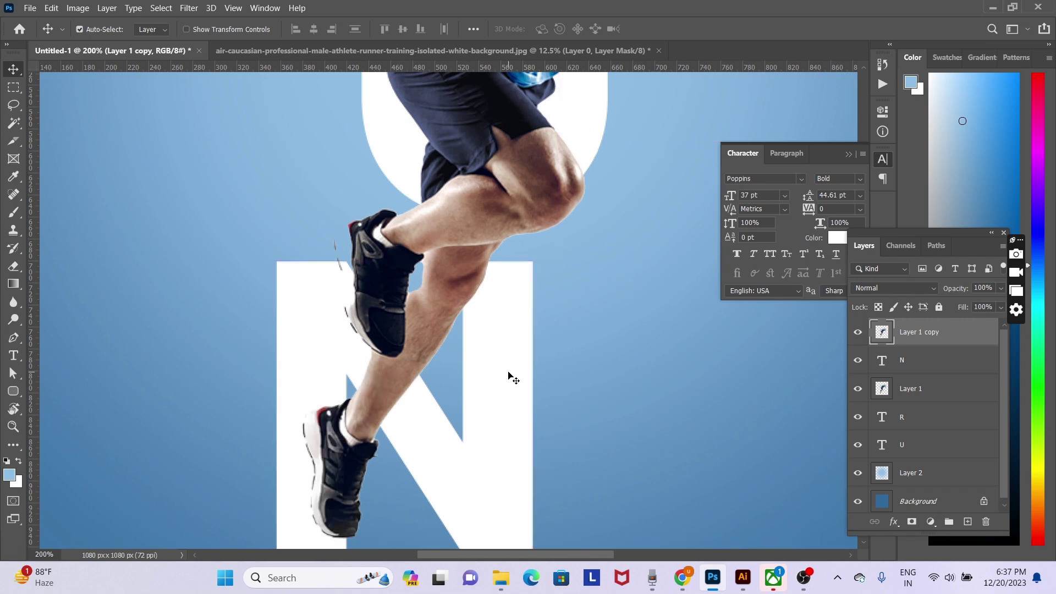
pyautogui.press('ctrl')
pyautogui.rightClick(398, 278)
pyautogui.click(391, 241)
pyautogui.rightClick(391, 238)
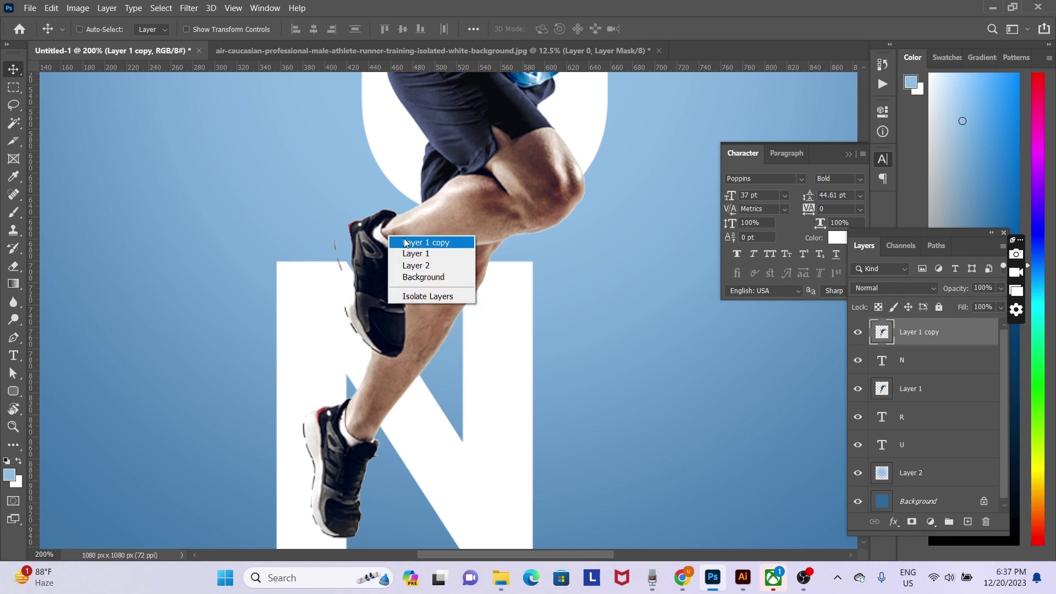
pyautogui.click(404, 242)
pyautogui.moveTo(404, 240); pyautogui.dragTo(357, 306)
pyautogui.hotkey('ctrl', 'z')
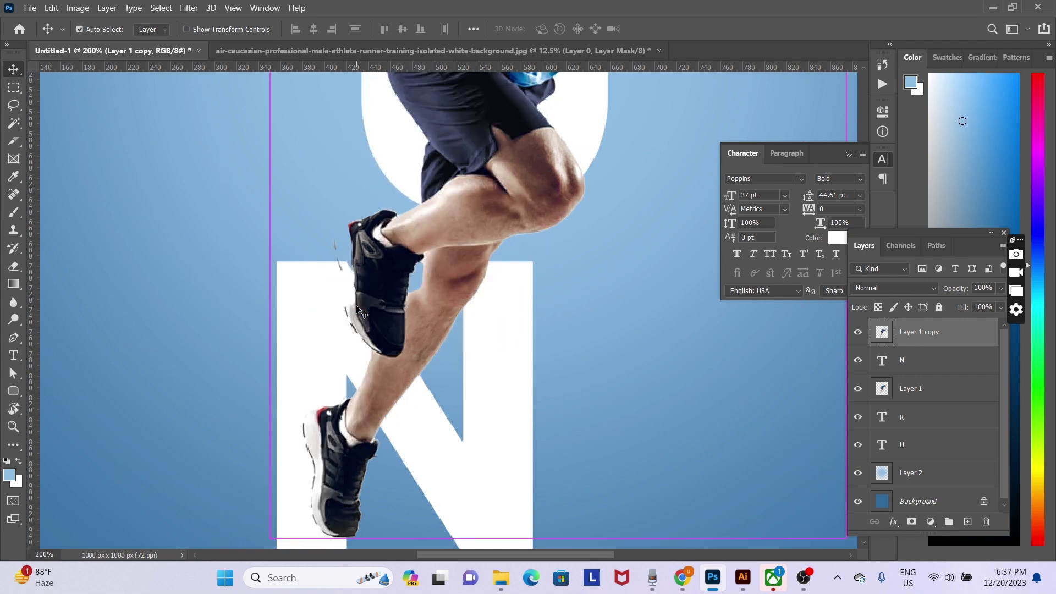
# Step: Trace the missing sole edge of the raised shoe with the Pen tool, overlapping the shoe, and convert the path into a selection
pyautogui.press('p')
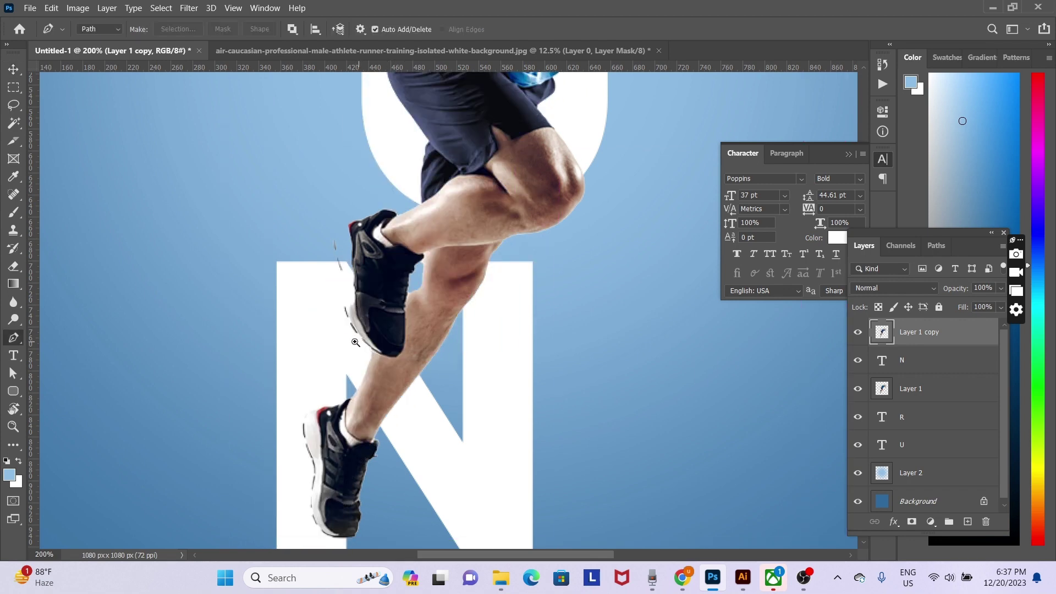
pyautogui.keyDown('ctrl'); pyautogui.click(355, 342); pyautogui.keyUp('ctrl')
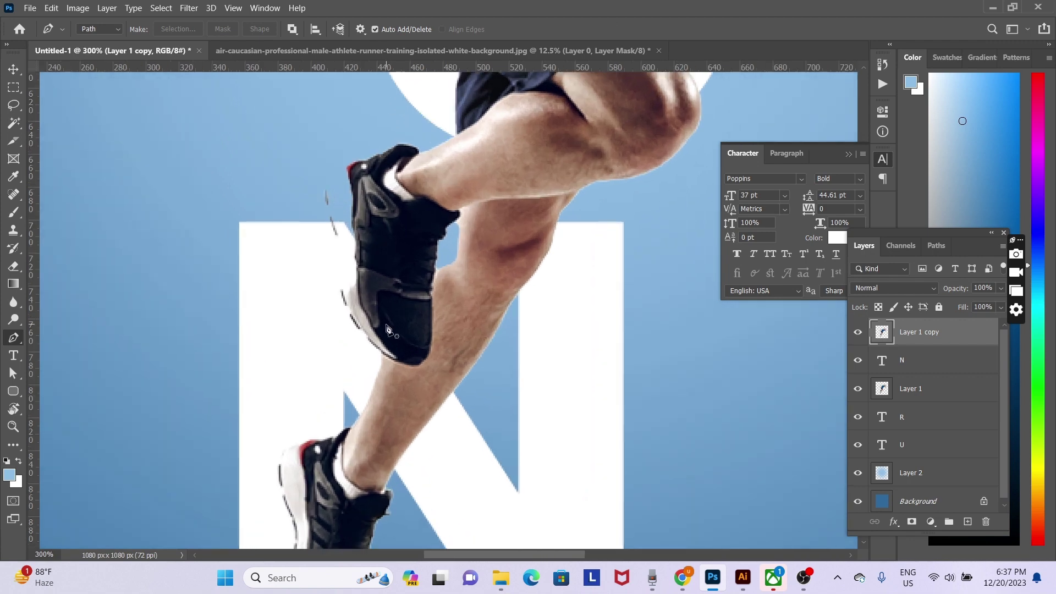
pyautogui.click(394, 356)
pyautogui.moveTo(342, 290); pyautogui.dragTo(314, 182)
pyautogui.hotkey('ctrl', 'z')
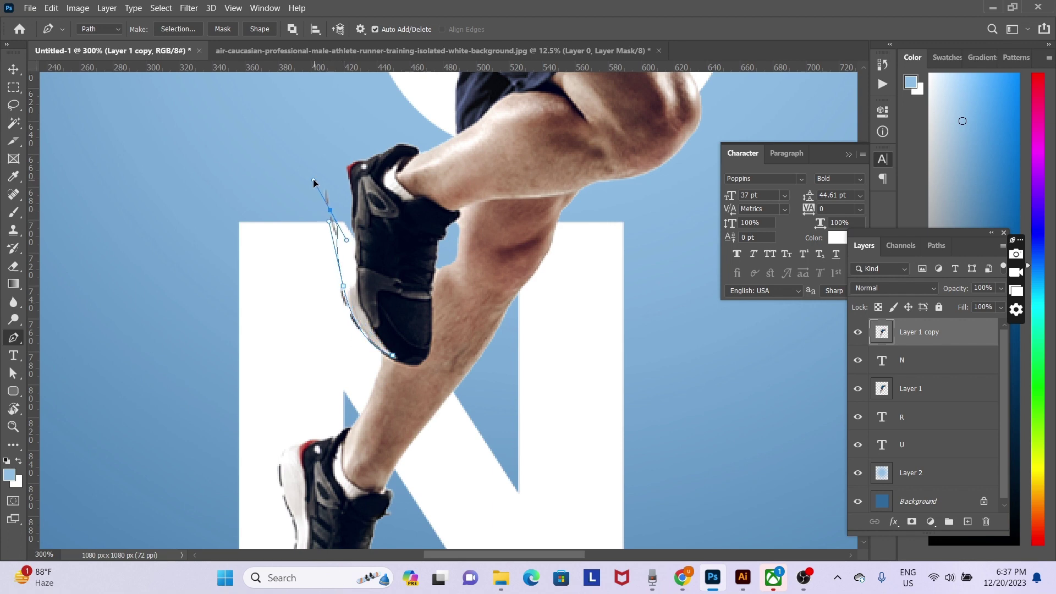
pyautogui.hotkey('ctrl', 'z')
pyautogui.moveTo(333, 229); pyautogui.dragTo(324, 206)
pyautogui.moveTo(333, 170); pyautogui.dragTo(344, 165)
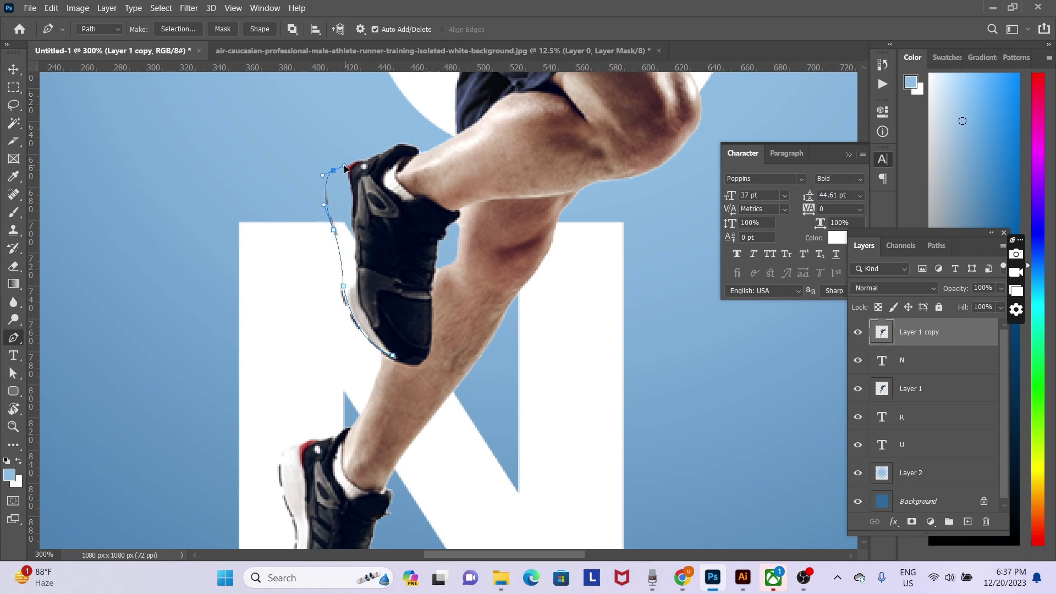
pyautogui.click(358, 166)
pyautogui.click(369, 249)
pyautogui.click(373, 284)
pyautogui.click(391, 317)
pyautogui.click(394, 356)
pyautogui.hotkey('ctrl', 'Return')
# Step: Fill the sole selection with white sampled from the N on a new layer, and deselect
pyautogui.hotkey('ctrl', 'shift', 'n')
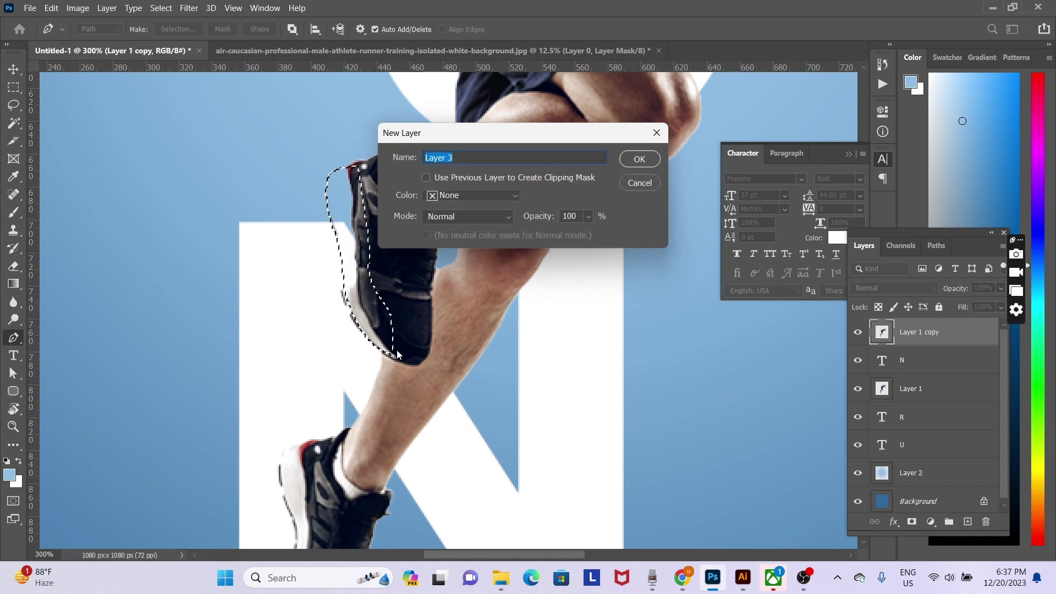
pyautogui.press('Return')
pyautogui.press('i')
pyautogui.click(312, 305)
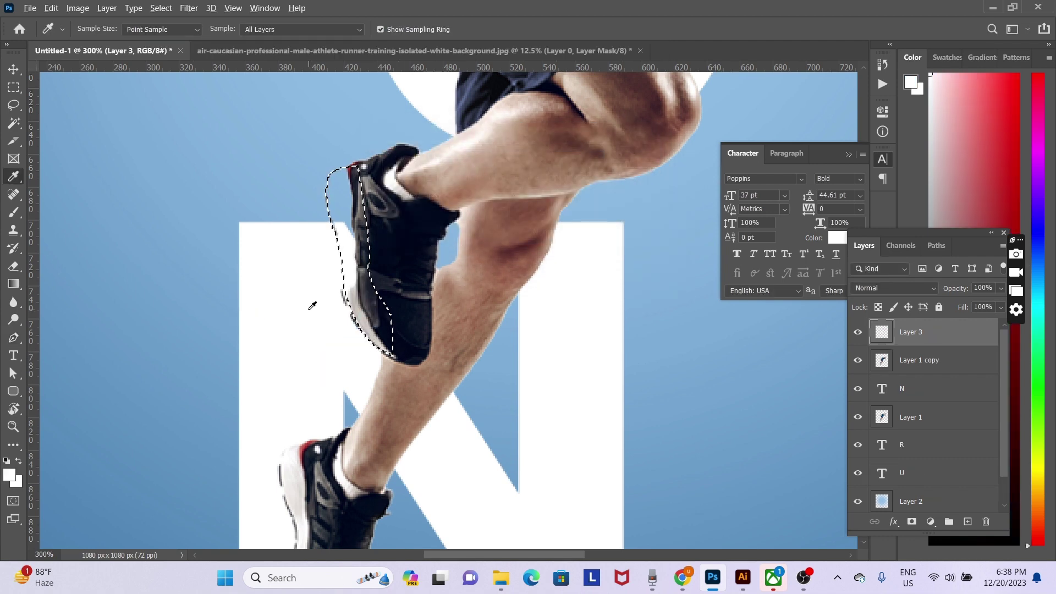
pyautogui.hotkey('alt', 'BackSpace')
pyautogui.hotkey('ctrl', 'd')
# Step: Move the white sole layer one level down so it sits behind the runner copy
pyautogui.press('v')
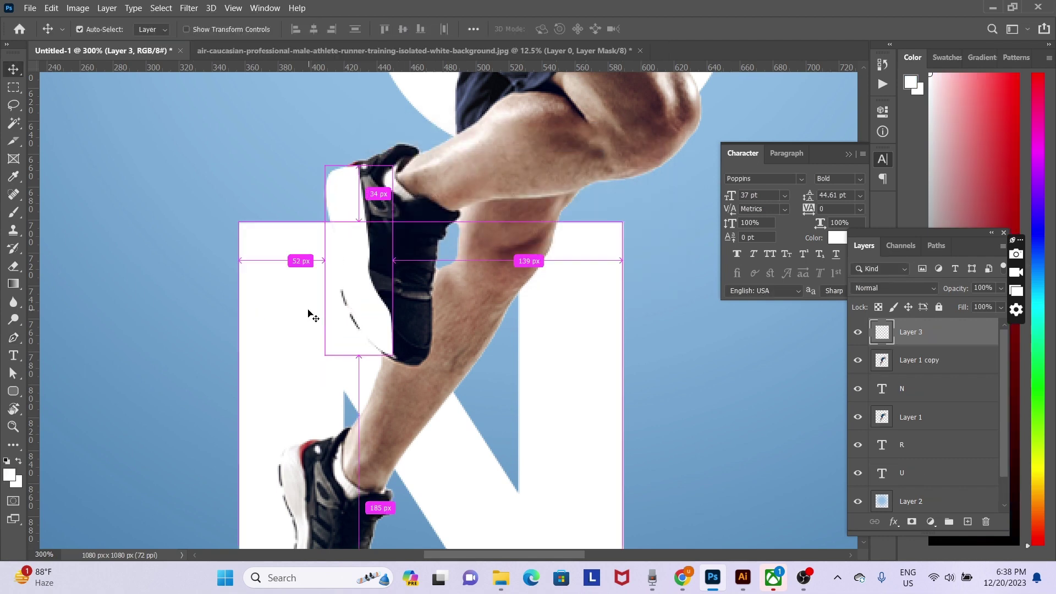
pyautogui.hotkey('ctrl', '[')
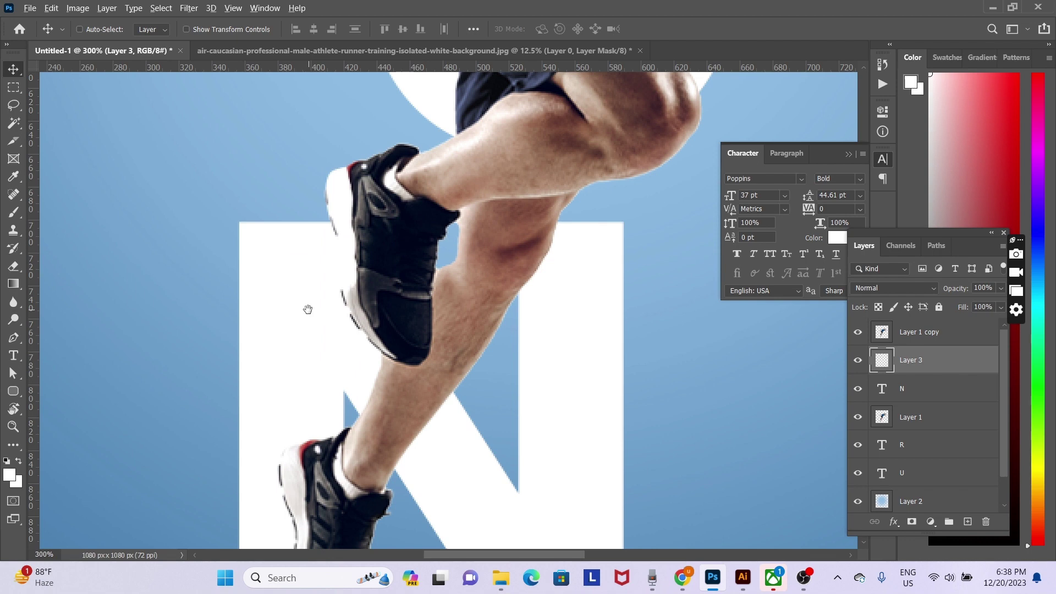
pyautogui.keyDown('alt'); pyautogui.click(384, 306); pyautogui.keyUp('alt')
pyautogui.keyDown('alt'); pyautogui.click(382, 305); pyautogui.keyUp('alt')
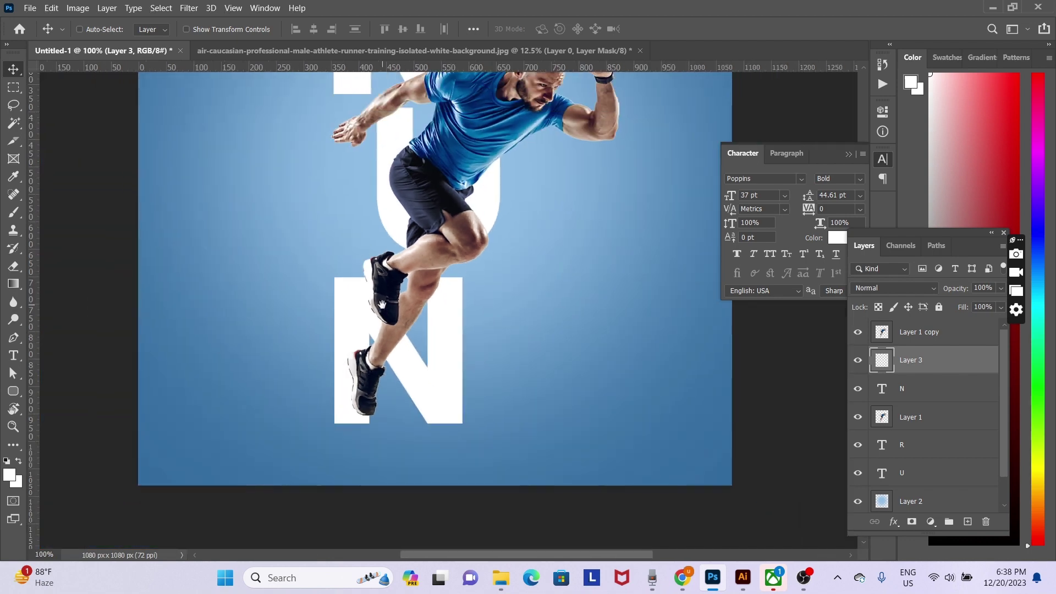
pyautogui.keyDown('alt'); pyautogui.click(401, 357); pyautogui.keyUp('alt')
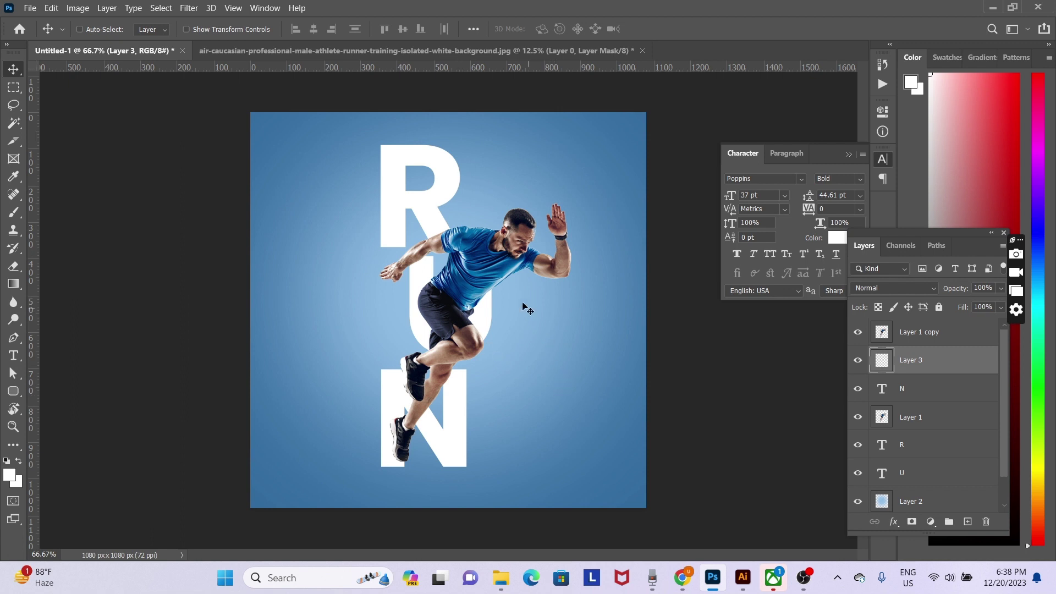
# Step: Bring the R text layer to the top of the layer stack, in front of the runner
pyautogui.rightClick(442, 225)
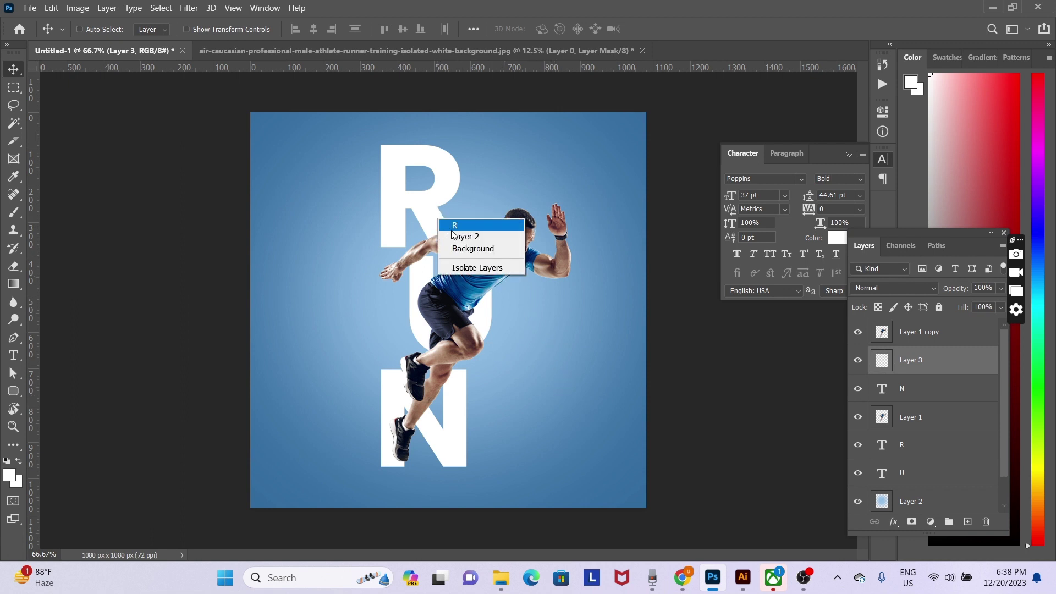
pyautogui.click(456, 225)
pyautogui.hotkey('ctrl', 'shift', ']')
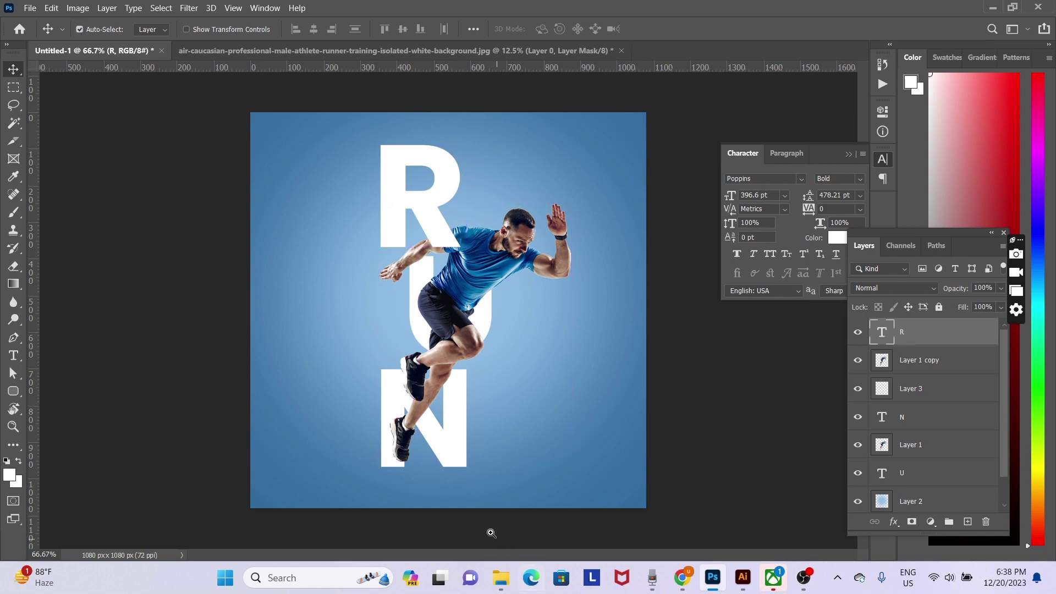
# Step: On the runner copy layer, outline the shin section crossing the N's diagonal with the Pen tool, following the raised shoe's toe edge
pyautogui.scroll(3, 414, 417)
pyautogui.rightClick(445, 372)
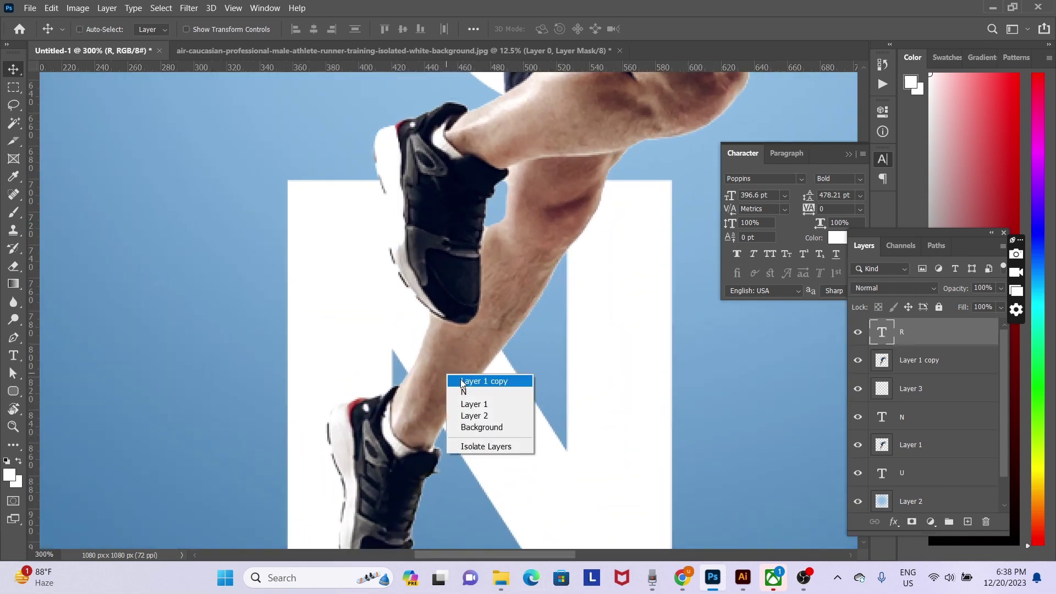
pyautogui.click(470, 380)
pyautogui.moveTo(453, 387); pyautogui.dragTo(475, 284)
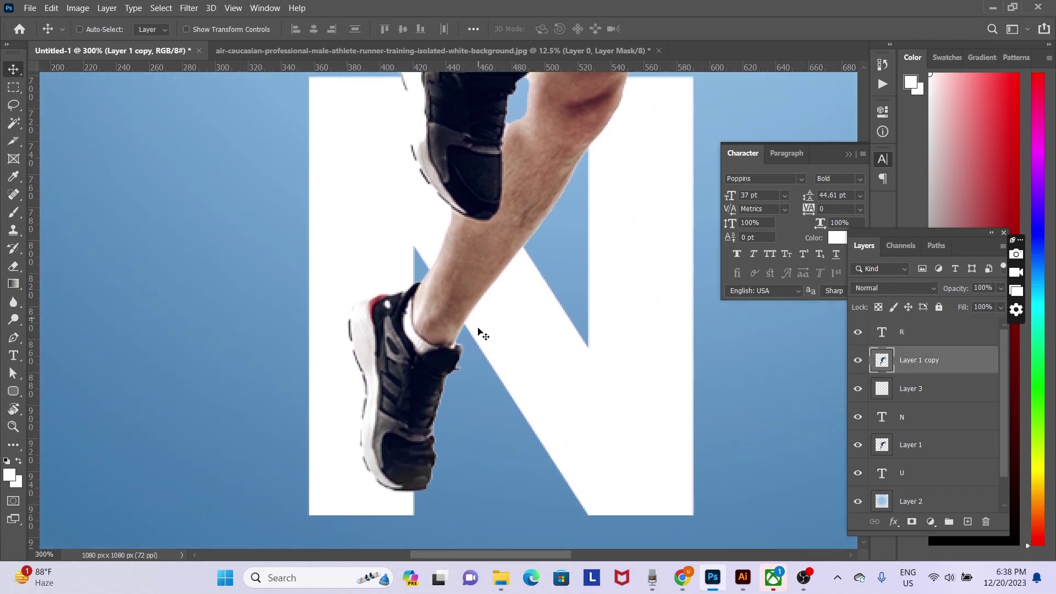
pyautogui.press('p')
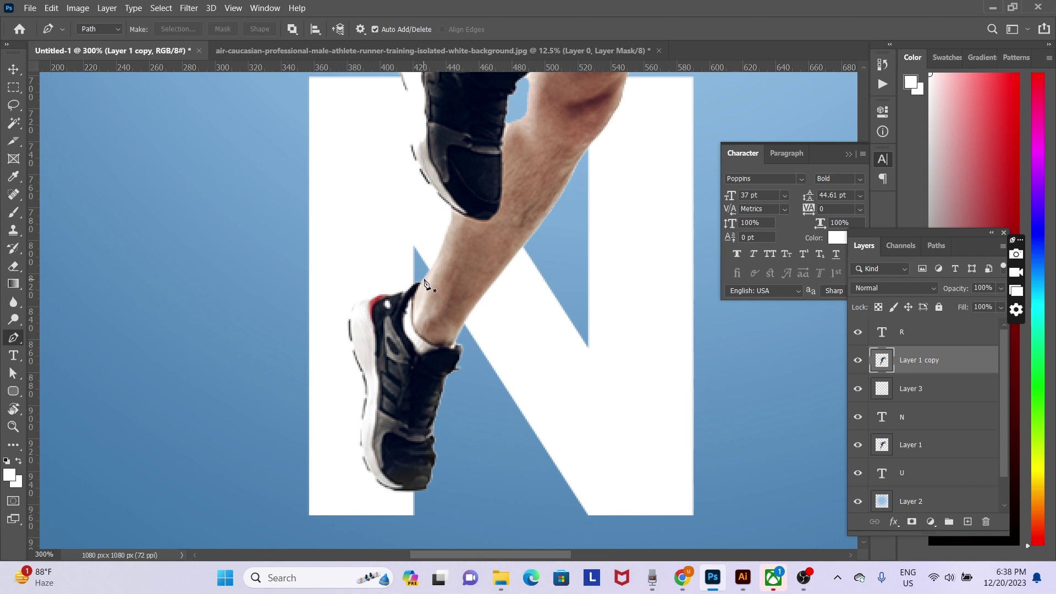
pyautogui.click(423, 264)
pyautogui.click(469, 337)
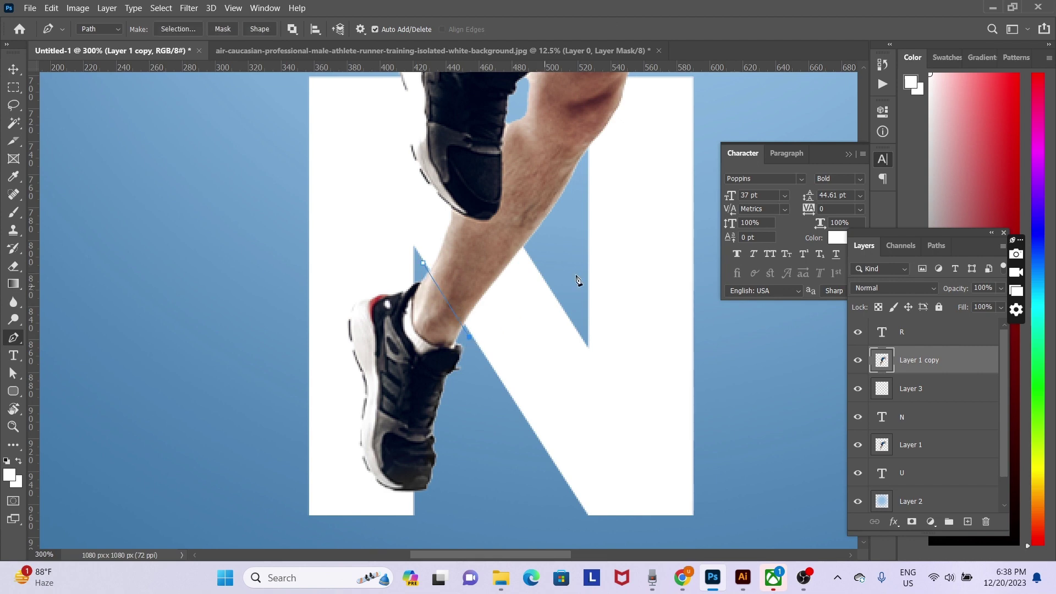
pyautogui.click(535, 267)
pyautogui.click(501, 208)
pyautogui.moveTo(465, 216); pyautogui.dragTo(435, 196)
pyautogui.click(427, 186)
pyautogui.click(389, 216)
# Step: Convert the shin outline into a selection, delete that part of the runner copy over the N's diagonal, and deselect
pyautogui.hotkey('ctrl', 'Return')
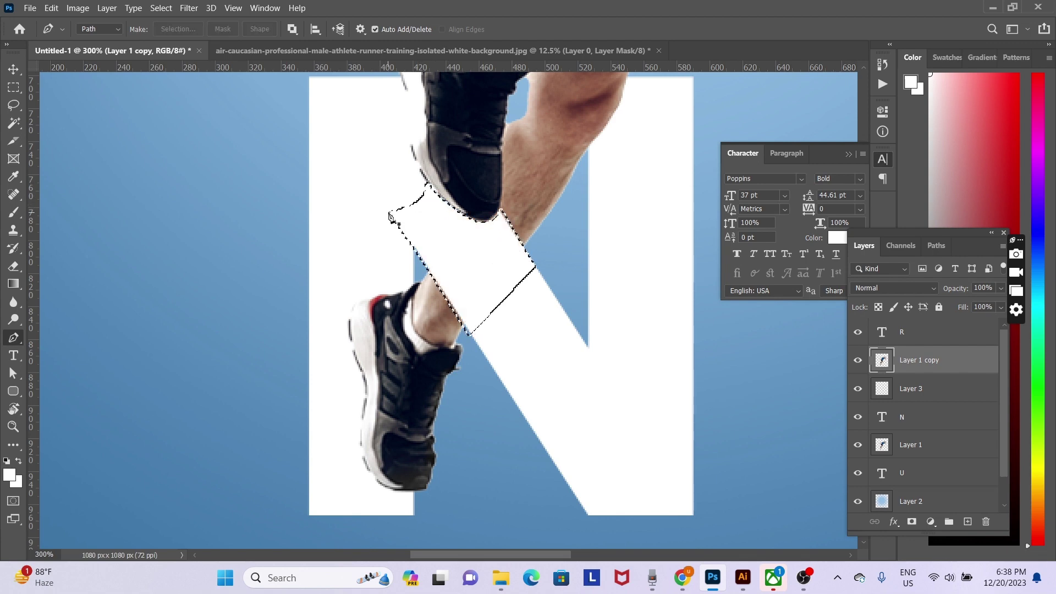
pyautogui.hotkey('ctrl', 'd')
pyautogui.press('v')
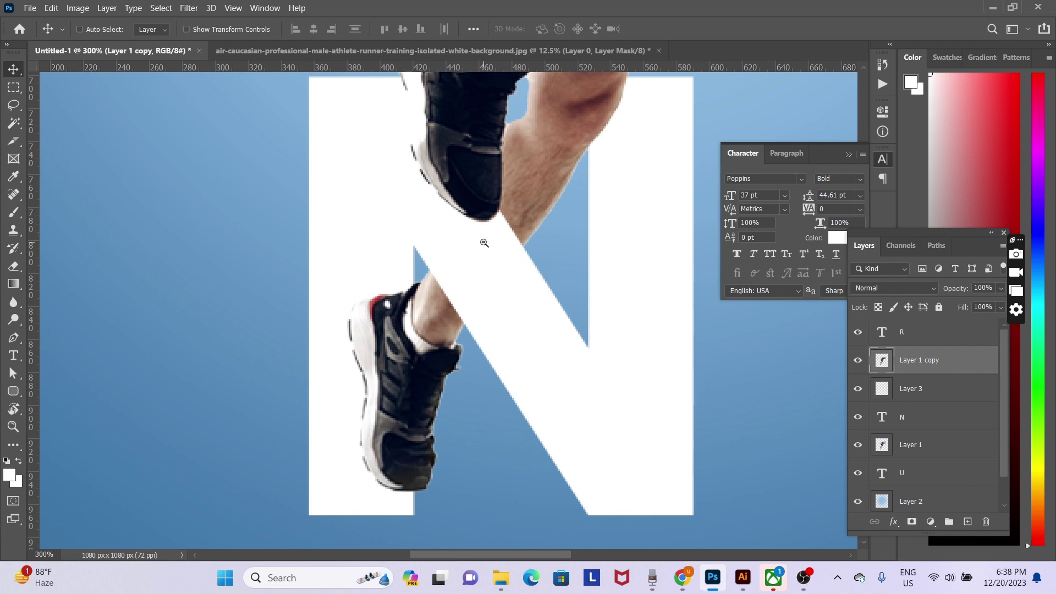
pyautogui.keyDown('alt'); pyautogui.click(484, 242); pyautogui.keyUp('alt')
pyautogui.keyDown('alt'); pyautogui.click(484, 243); pyautogui.keyUp('alt')
pyautogui.keyDown('alt'); pyautogui.click(544, 306); pyautogui.keyUp('alt')
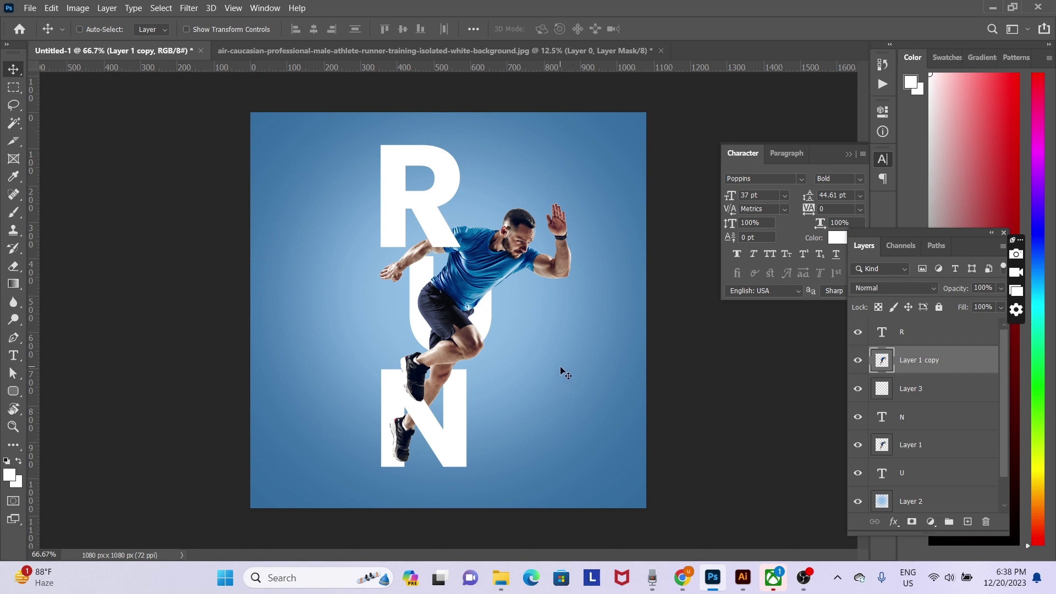
# Step: Duplicate the runner copy layer, keeping the duplicate aligned with the original
pyautogui.rightClick(506, 264)
pyautogui.click(519, 265)
pyautogui.moveTo(522, 265); pyautogui.dragTo(425, 309)
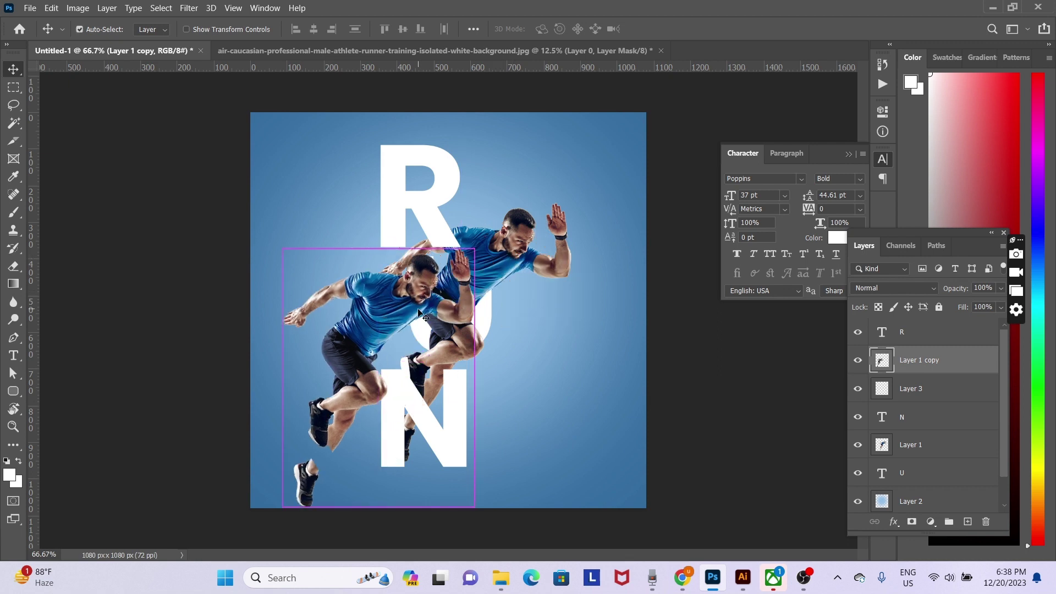
pyautogui.hotkey('ctrl', 'z')
pyautogui.hotkey('ctrl', 'j')
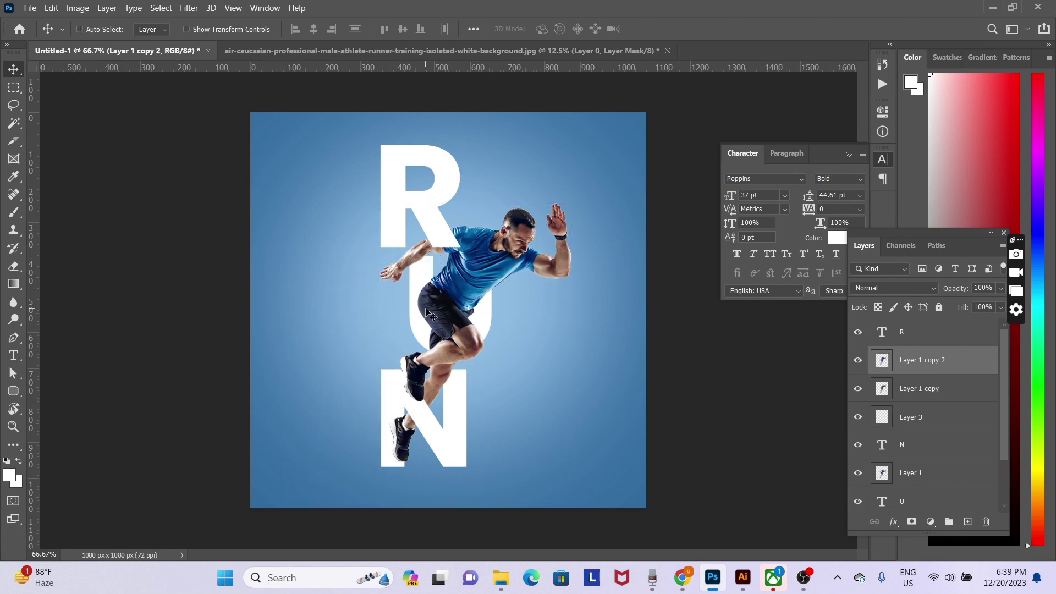
# Step: Apply a Motion Blur with angle -10° and distance 113 pixels to the duplicate, and move it one level below the sharp runner copy
pyautogui.click(189, 8)
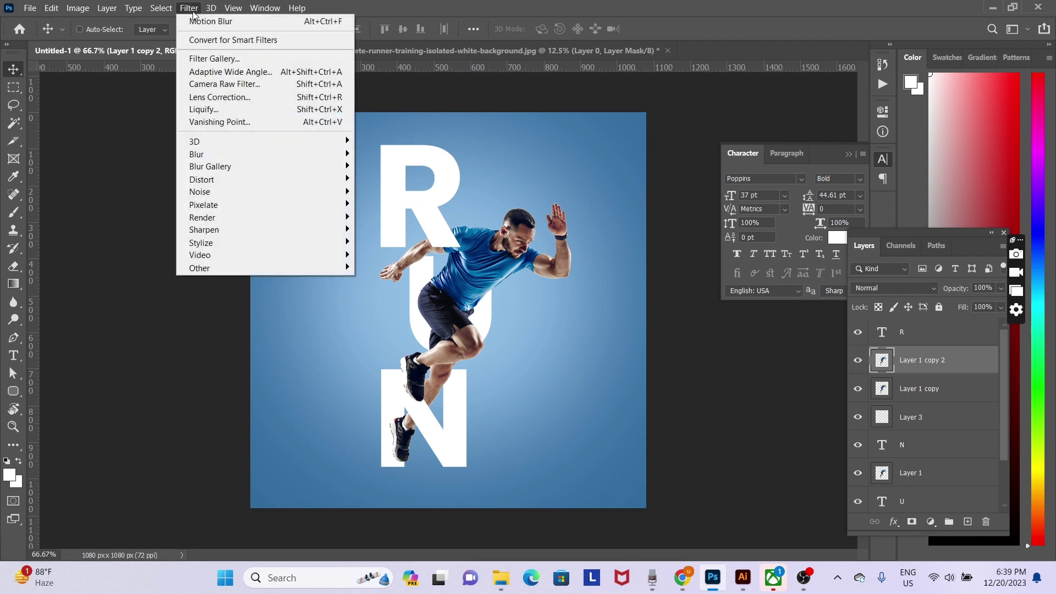
pyautogui.moveTo(245, 155)
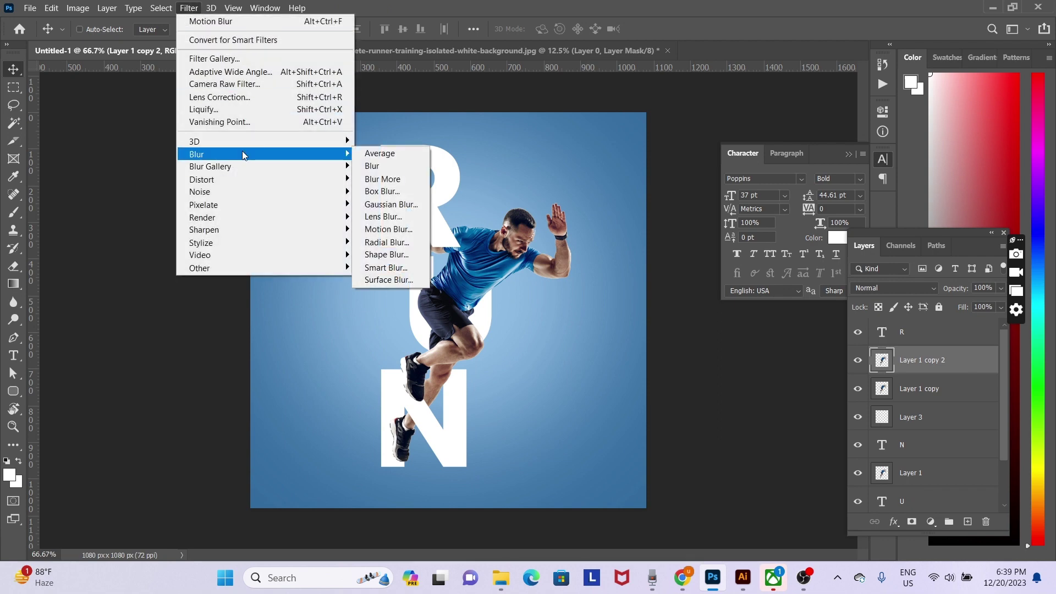
pyautogui.click(401, 228)
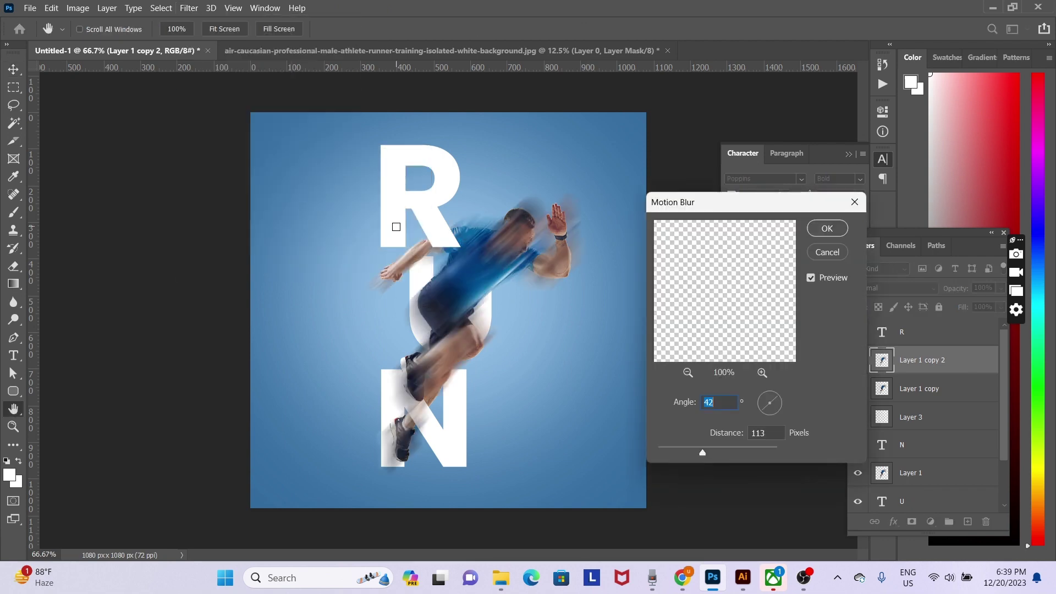
pyautogui.click(775, 403)
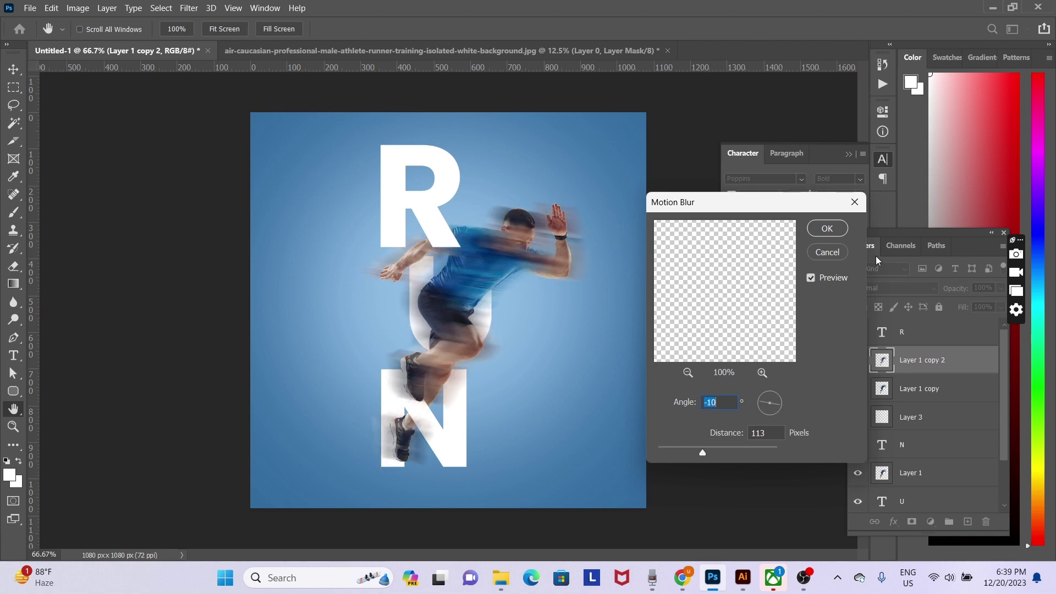
pyautogui.click(835, 227)
pyautogui.hotkey('ctrl', '[')
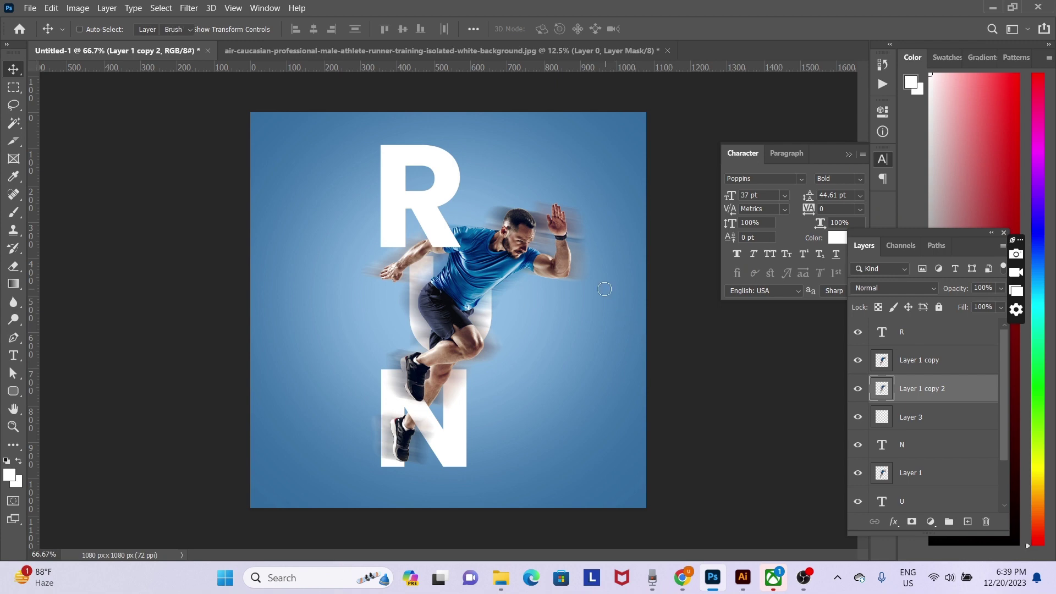
# Step: Enlarge the soft Eraser to 175 px and erase excess motion blur around the runner's rear arm and front forearm
pyautogui.press('e')
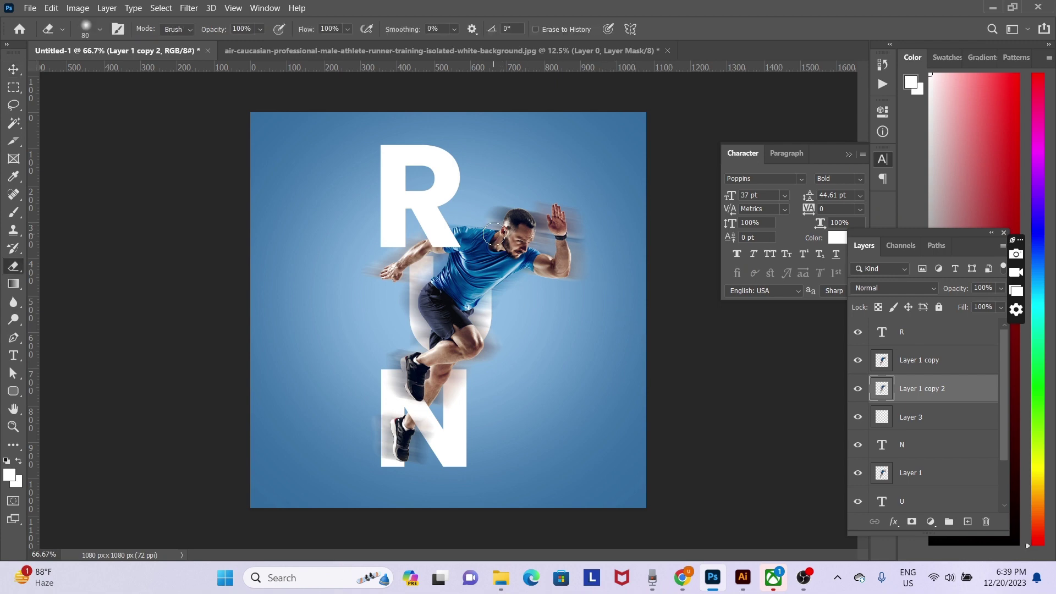
pyautogui.press(']')
pyautogui.press(']')
pyautogui.press(']')
pyautogui.press(']')
pyautogui.press(']')
pyautogui.press(']')
pyautogui.press(']')
pyautogui.moveTo(392, 262); pyautogui.dragTo(405, 219)
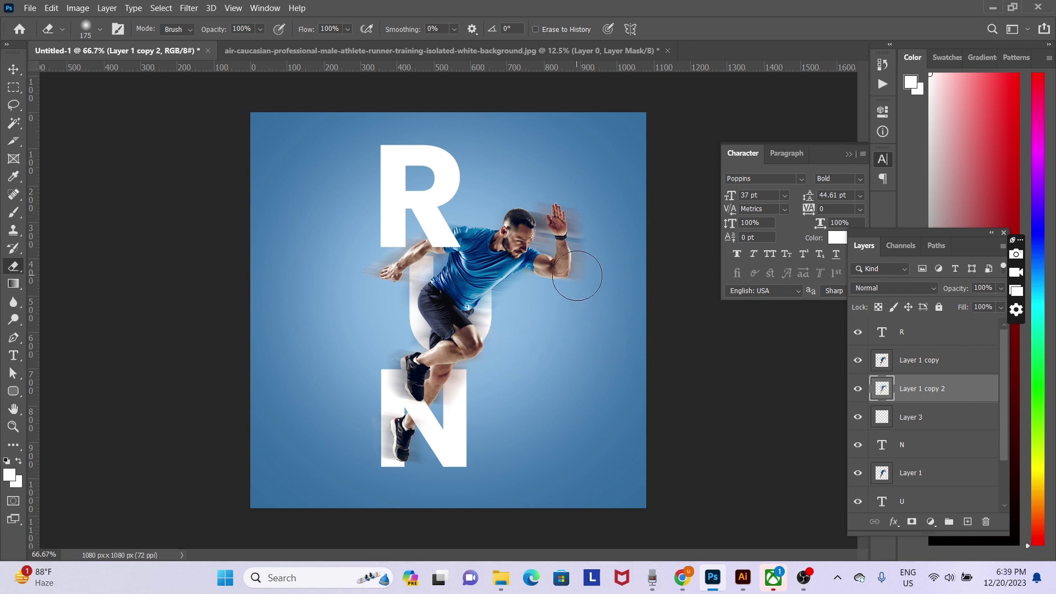
pyautogui.moveTo(577, 276)
pyautogui.mouseDown()
pyautogui.moveTo(552, 292)
pyautogui.moveTo(594, 258)
pyautogui.moveTo(591, 225)
pyautogui.moveTo(642, 309)
pyautogui.mouseUp()
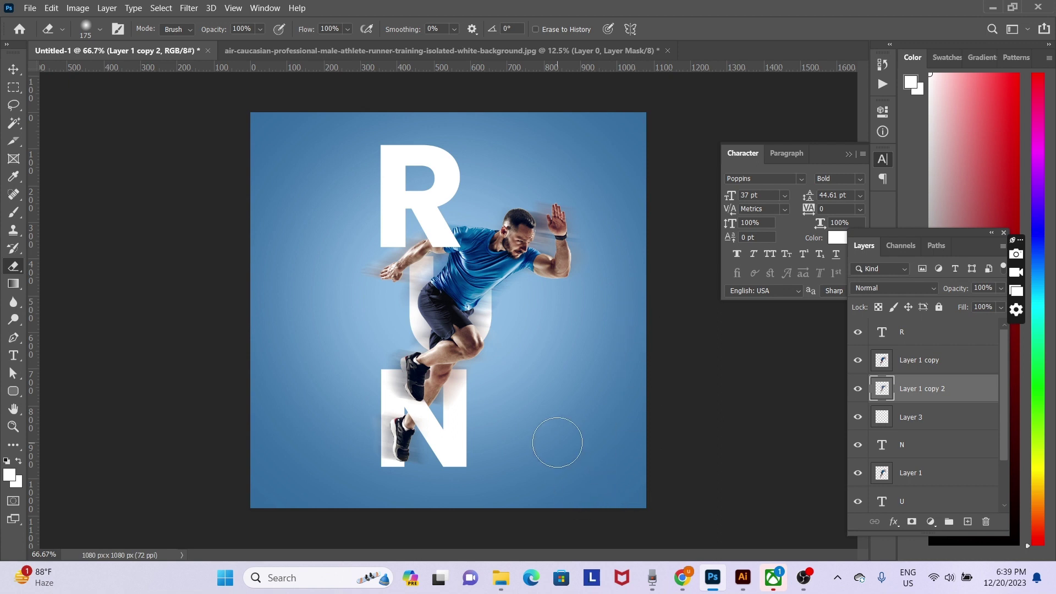
pyautogui.press('v')
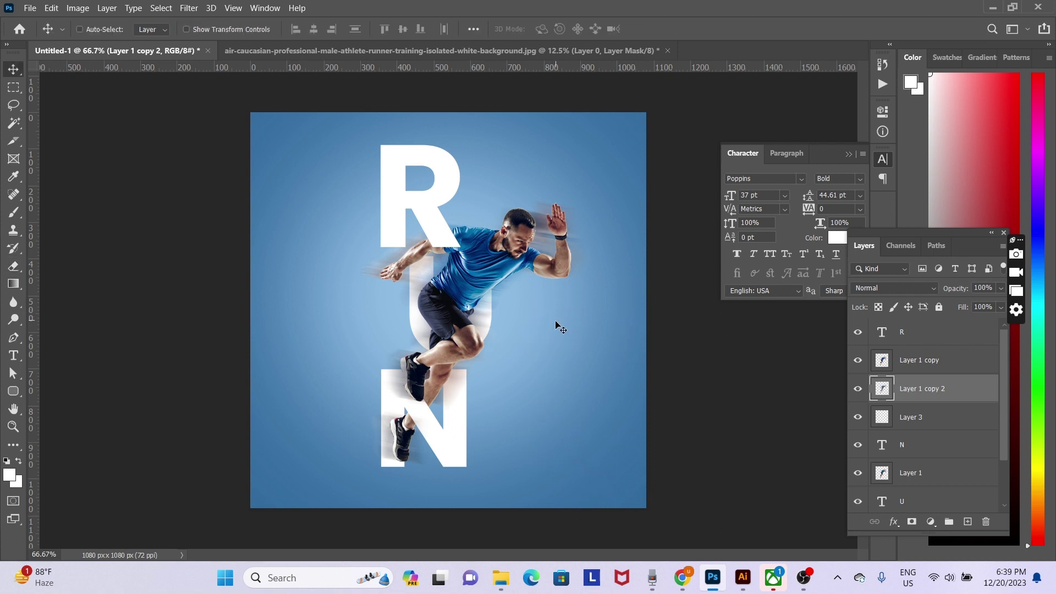
pyautogui.press('ctrl')
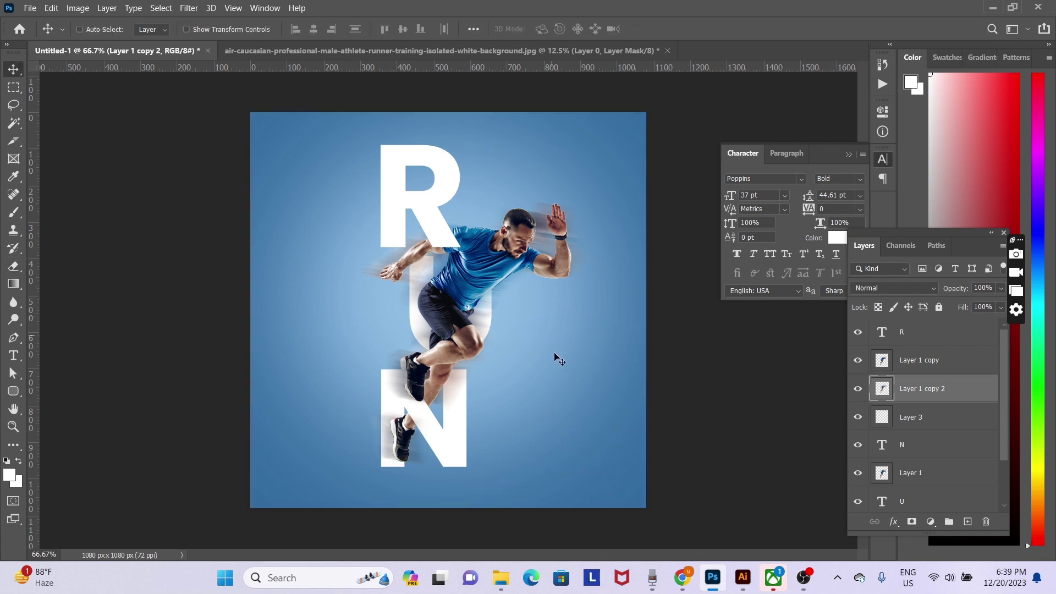